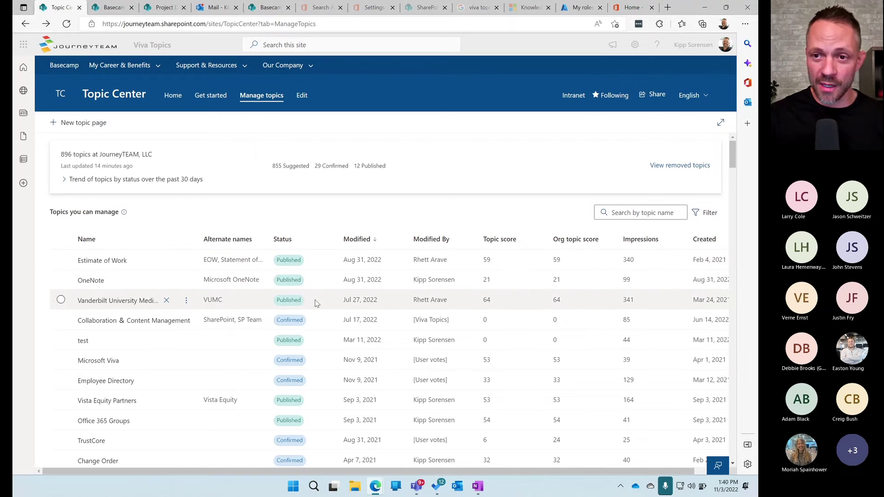
Browse the managed topics down to the suggested ones and open the FedEx topic page.
{"action": "scroll", "coordinate": [276, 320], "scroll_direction": "down", "scroll_amount": 4}
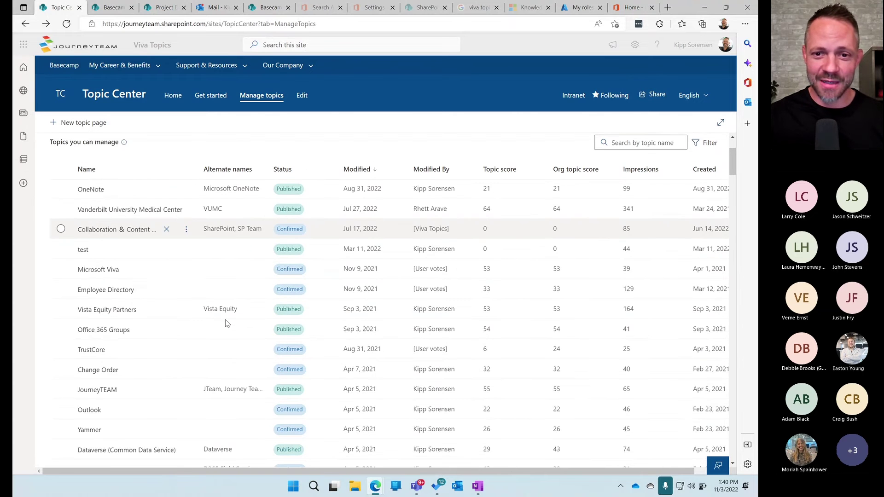
{"action": "scroll", "coordinate": [230, 323], "scroll_direction": "up", "scroll_amount": 4}
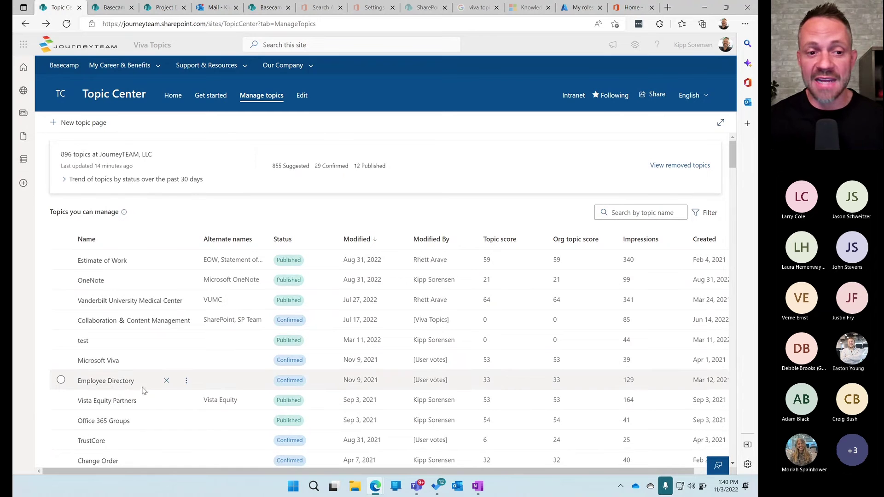
{"action": "scroll", "coordinate": [220, 313], "scroll_direction": "down", "scroll_amount": 5}
{"action": "scroll", "coordinate": [220, 312], "scroll_direction": "down", "scroll_amount": 15}
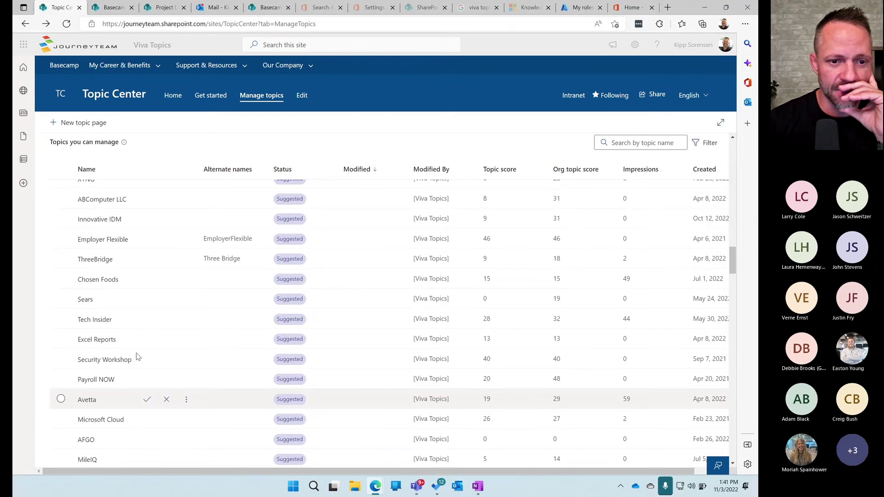
{"action": "scroll", "coordinate": [139, 317], "scroll_direction": "down", "scroll_amount": 3}
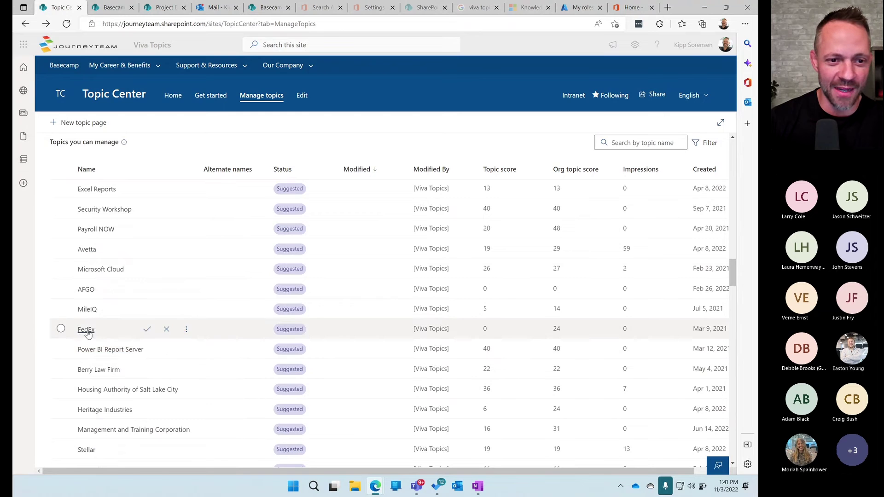
{"action": "left_click", "coordinate": [110, 251]}
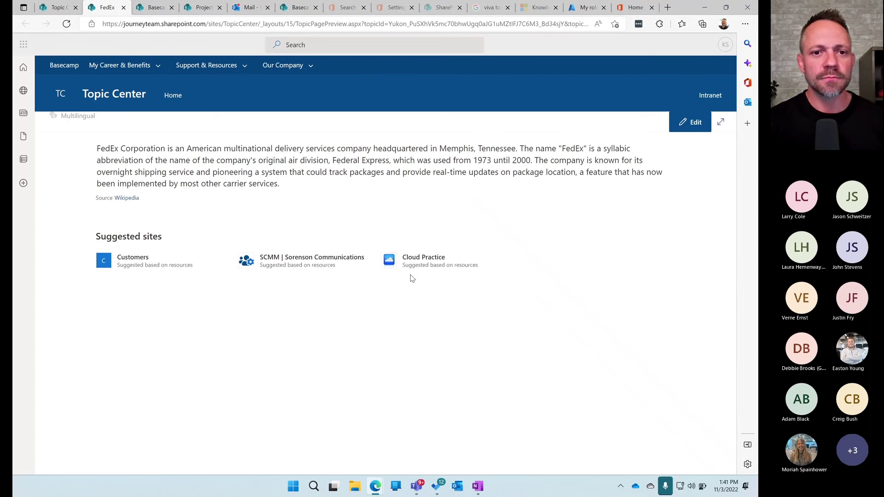
Examine the FedEx topic's description, its source and the suggested sites by highlighting the description text.
{"action": "left_click_drag", "start_coordinate": [283, 239], "coordinate": [96, 203]}
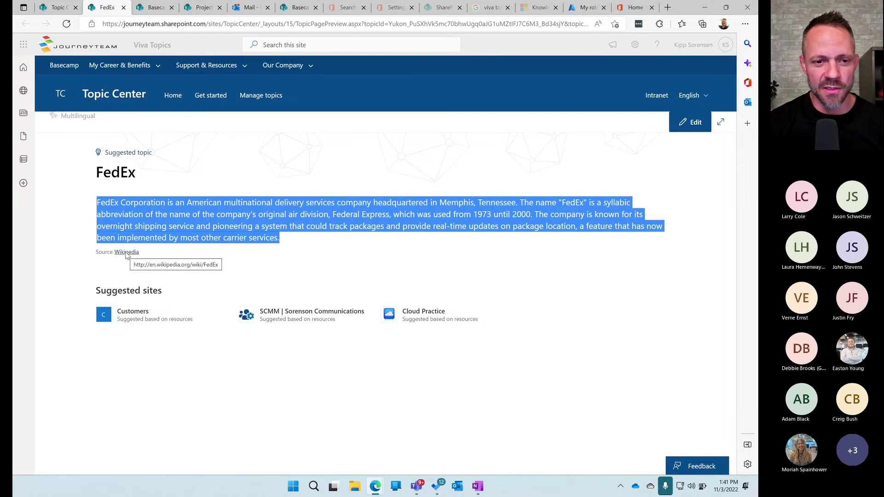
{"action": "left_click", "coordinate": [124, 409]}
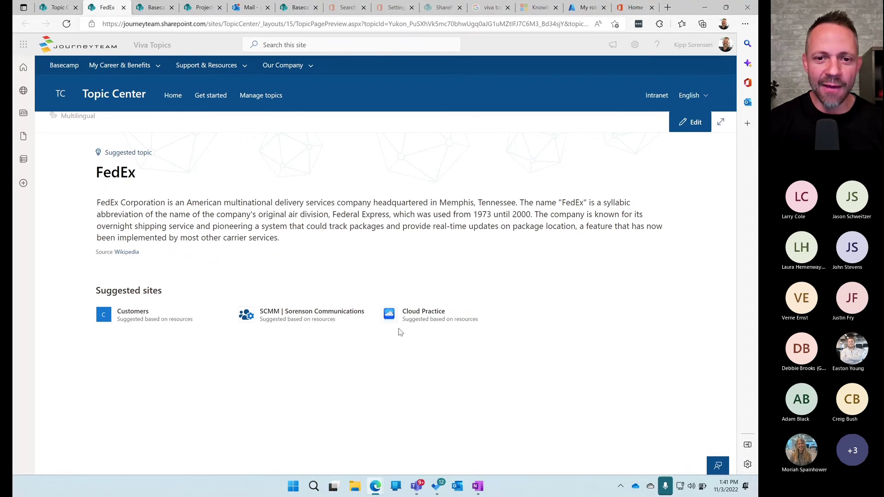
{"action": "left_click_drag", "start_coordinate": [287, 239], "coordinate": [95, 187]}
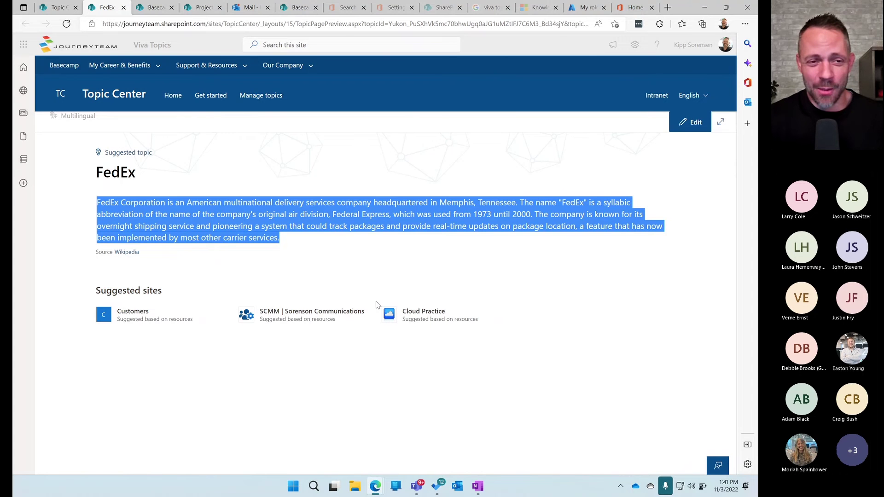
{"action": "left_click", "coordinate": [324, 297]}
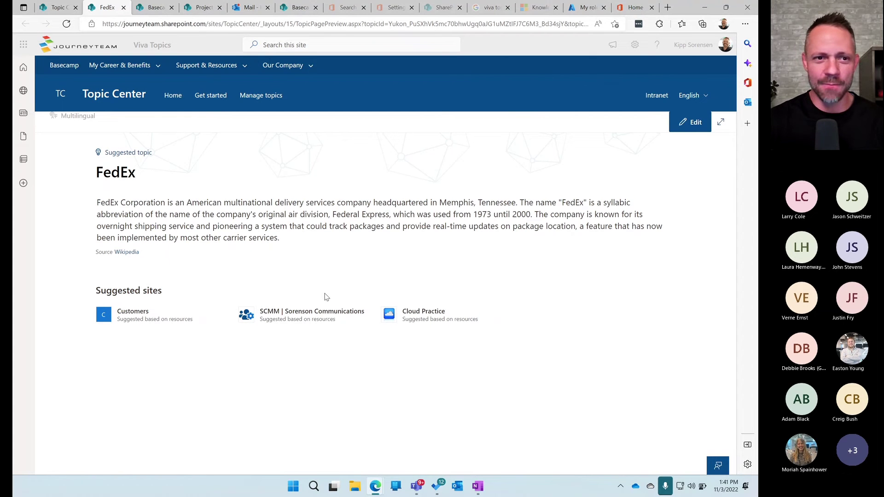
Return to the Topic Center's topic management list and preview the JourneyTEAM topic card.
{"action": "left_click", "coordinate": [172, 95]}
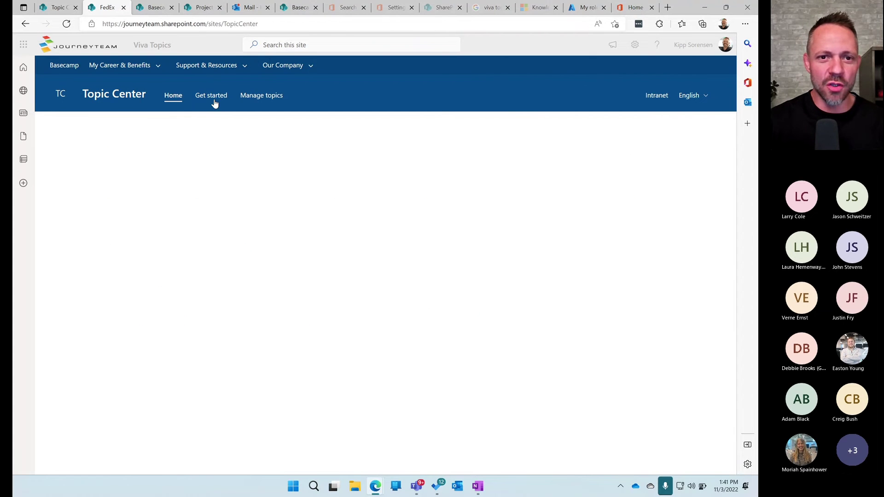
{"action": "left_click", "coordinate": [263, 96]}
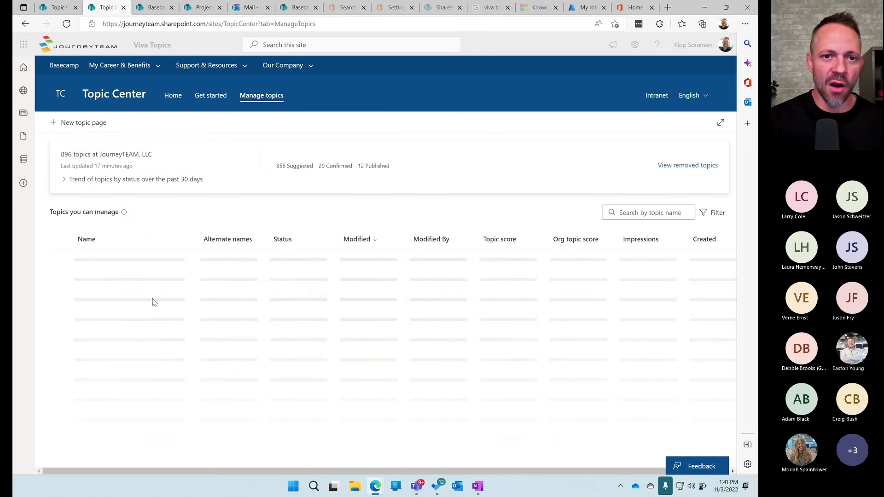
{"action": "scroll", "coordinate": [120, 299], "scroll_direction": "down", "scroll_amount": 3}
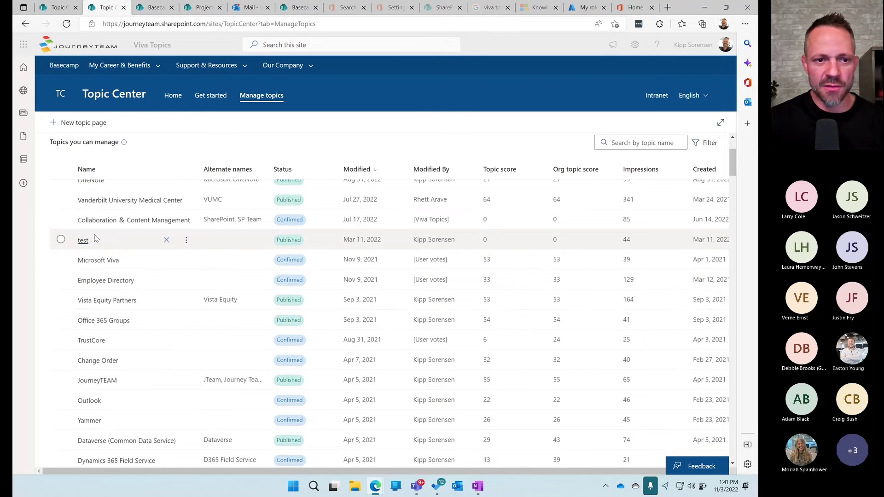
{"action": "scroll", "coordinate": [101, 230], "scroll_direction": "down", "scroll_amount": 1}
{"action": "mouse_move", "coordinate": [102, 214]}
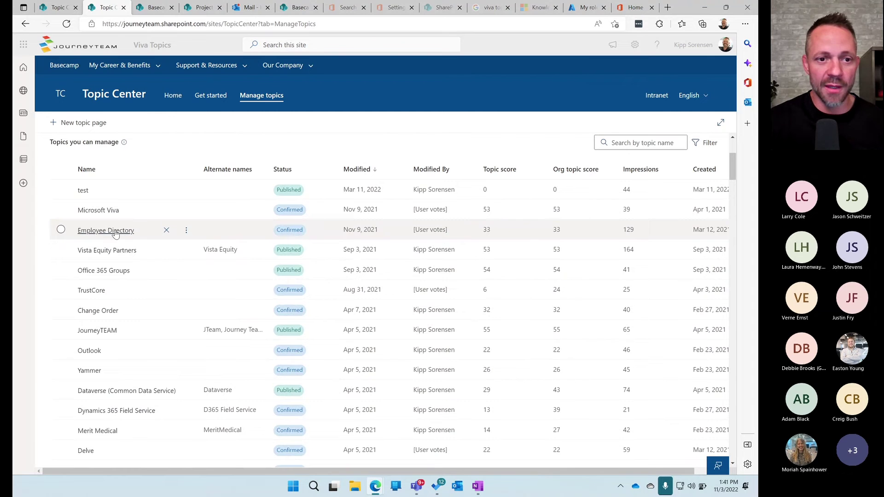
{"action": "mouse_move", "coordinate": [115, 234]}
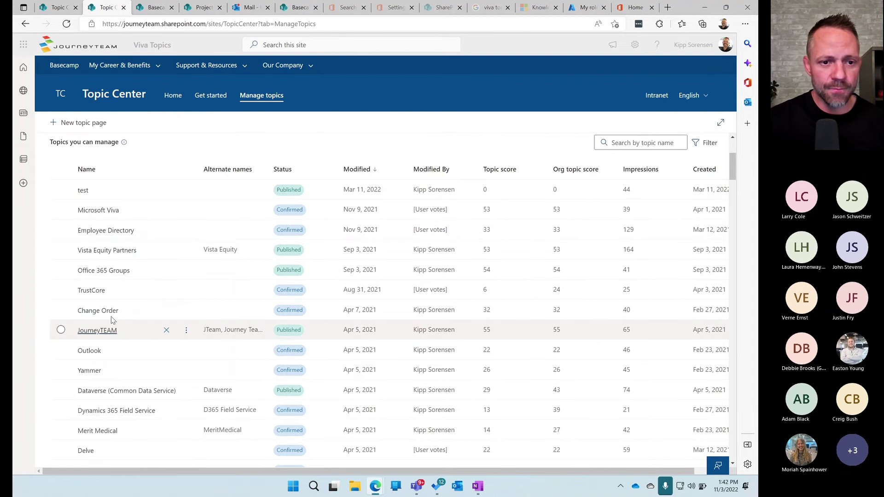
{"action": "mouse_move", "coordinate": [95, 333]}
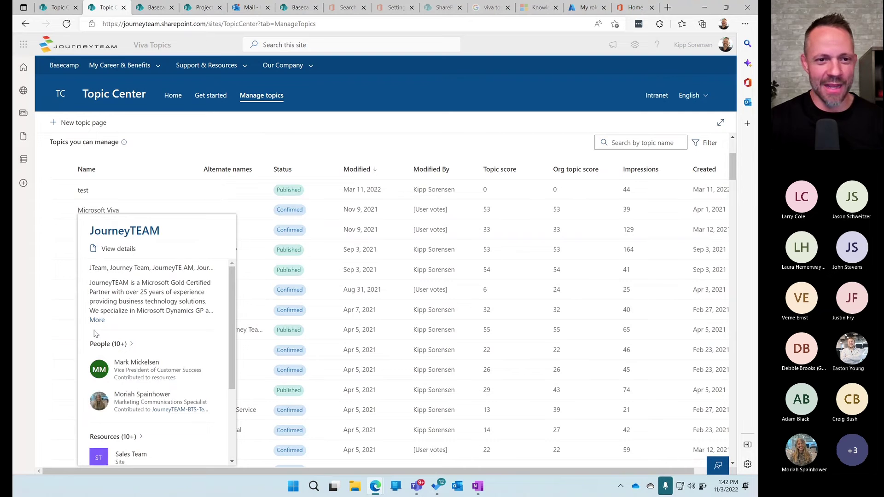
Look through the other published and confirmed topics, and open the JourneyTEAM topic page from its card.
{"action": "scroll", "coordinate": [51, 329], "scroll_direction": "down", "scroll_amount": 2}
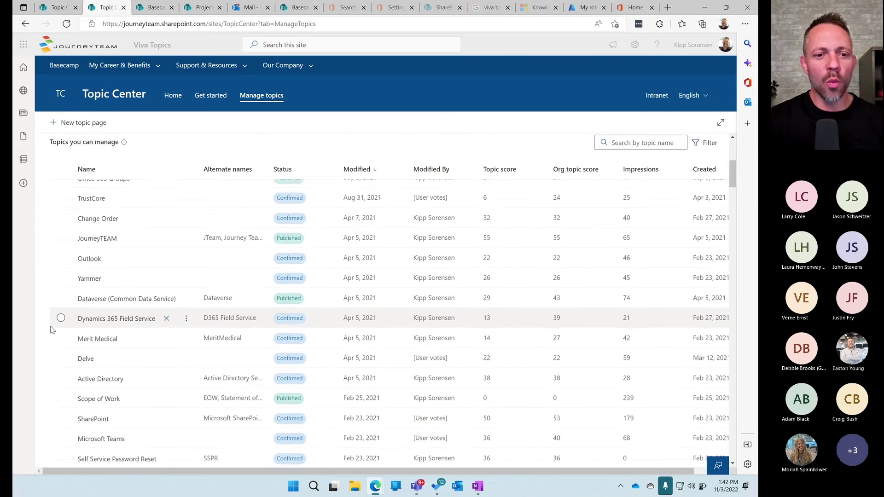
{"action": "scroll", "coordinate": [53, 329], "scroll_direction": "down", "scroll_amount": 1}
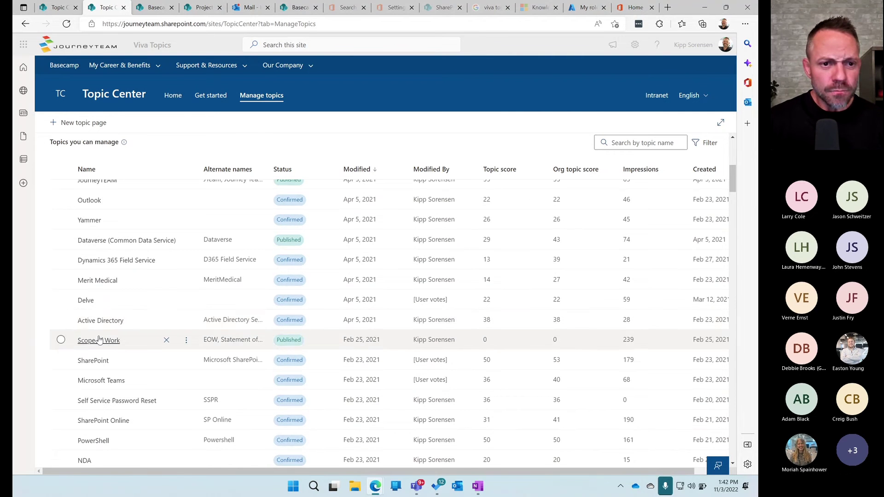
{"action": "scroll", "coordinate": [97, 333], "scroll_direction": "up", "scroll_amount": 1}
{"action": "scroll", "coordinate": [64, 222], "scroll_direction": "up", "scroll_amount": 1}
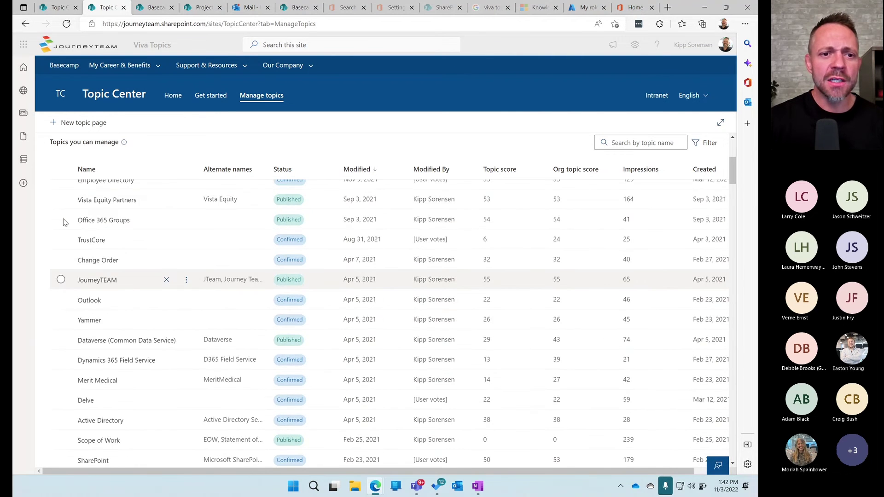
{"action": "scroll", "coordinate": [64, 222], "scroll_direction": "up", "scroll_amount": 2}
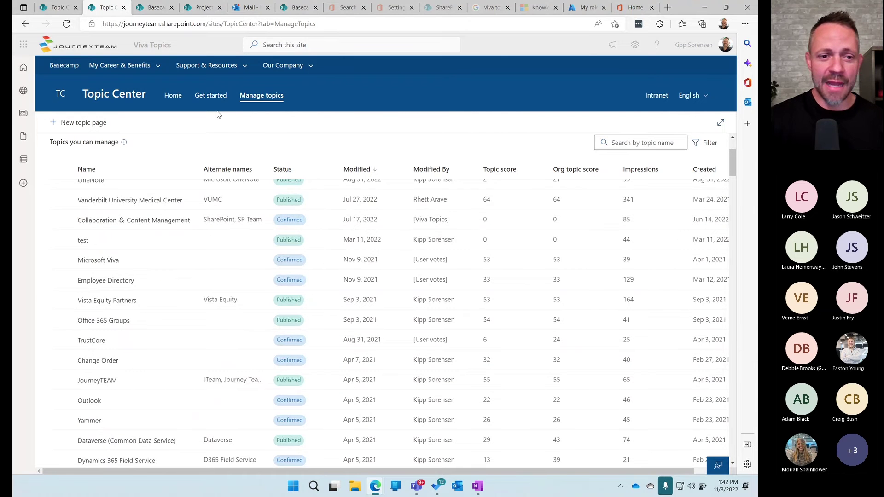
{"action": "mouse_move", "coordinate": [85, 383]}
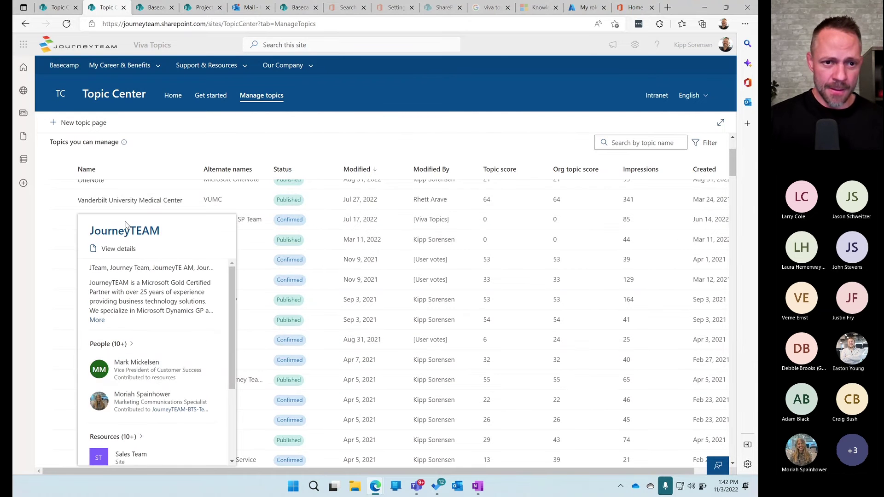
{"action": "left_click", "coordinate": [121, 236]}
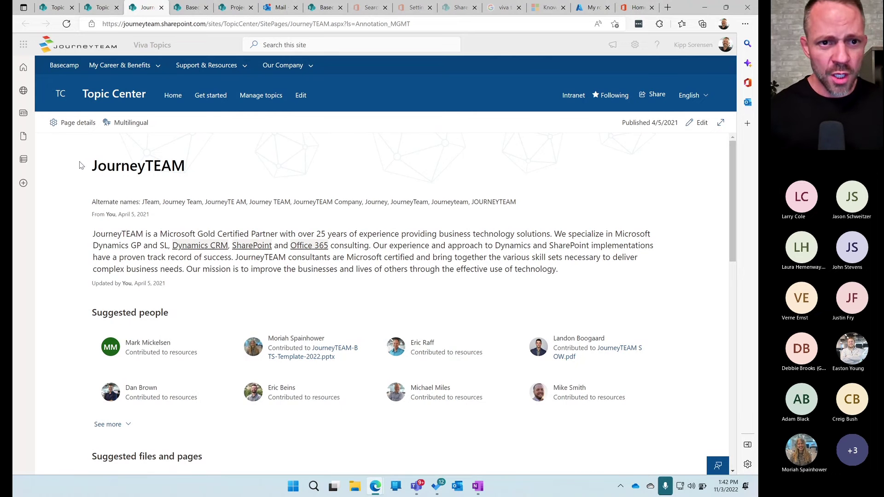
Examine the JourneyTEAM topic's title, alternate names and description, highlighting each one in turn.
{"action": "left_click_drag", "start_coordinate": [193, 165], "coordinate": [84, 168]}
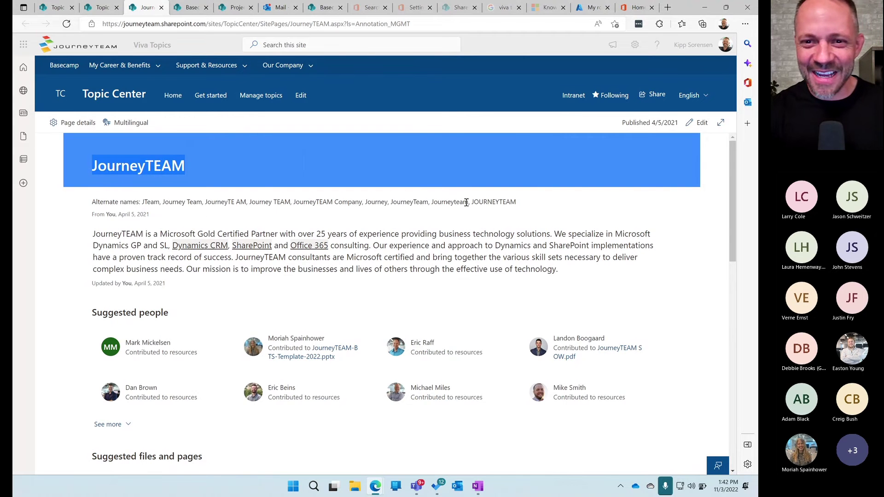
{"action": "left_click_drag", "start_coordinate": [517, 202], "coordinate": [88, 202]}
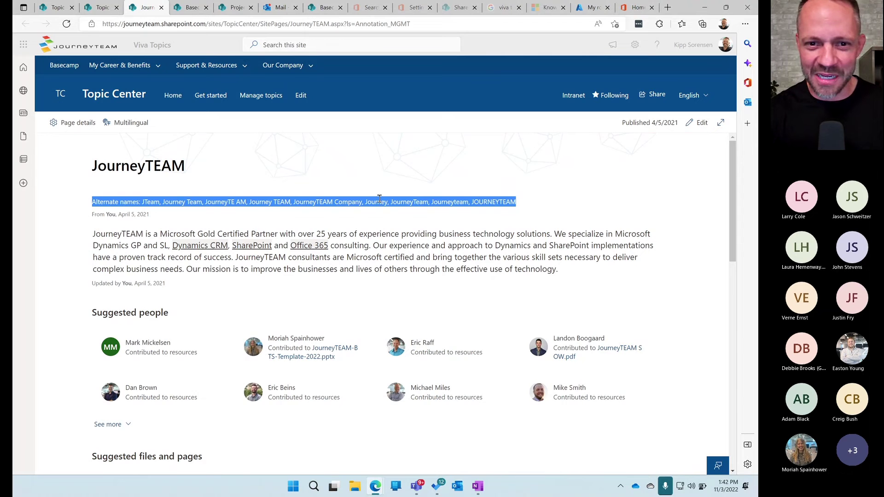
{"action": "scroll", "coordinate": [187, 322], "scroll_direction": "down", "scroll_amount": 2}
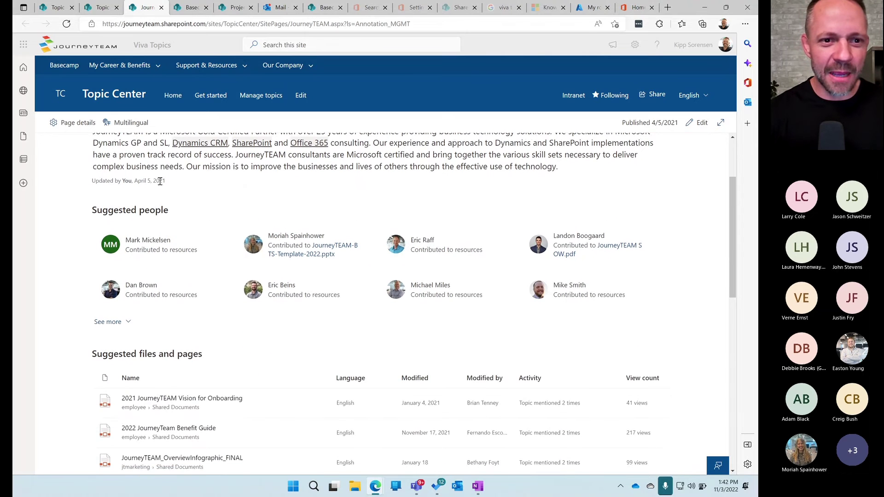
{"action": "scroll", "coordinate": [322, 207], "scroll_direction": "up", "scroll_amount": 1}
{"action": "left_click_drag", "start_coordinate": [566, 217], "coordinate": [70, 184]}
{"action": "scroll", "coordinate": [241, 295], "scroll_direction": "down", "scroll_amount": 1}
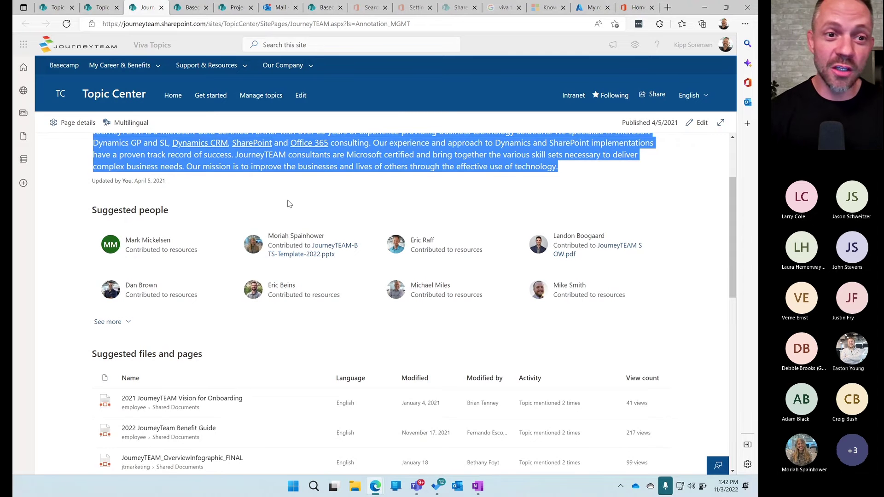
{"action": "scroll", "coordinate": [221, 146], "scroll_direction": "up", "scroll_amount": 2}
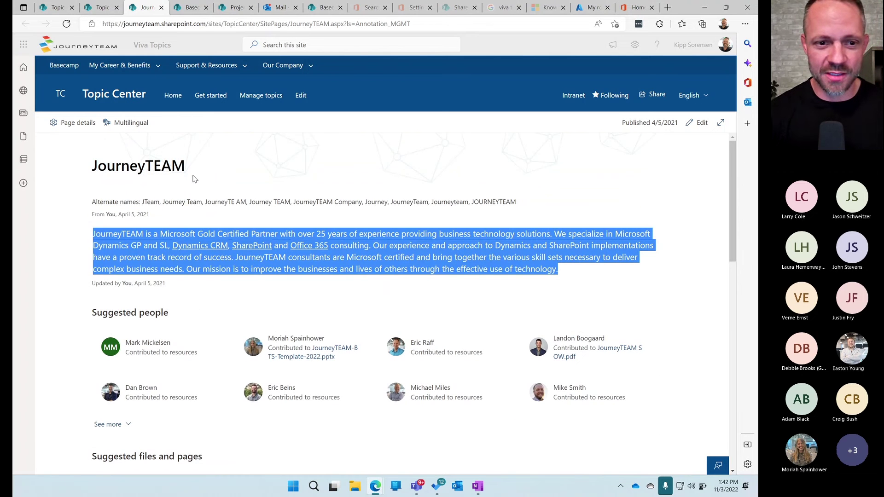
Review the JourneyTEAM page's suggested people, files, sites and related topics down to the comments section.
{"action": "scroll", "coordinate": [191, 178], "scroll_direction": "down", "scroll_amount": 4}
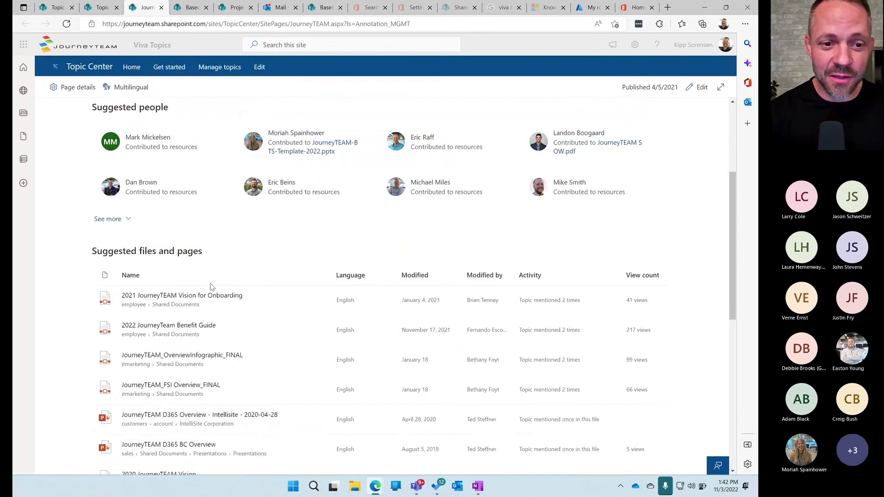
{"action": "scroll", "coordinate": [211, 287], "scroll_direction": "down", "scroll_amount": 6}
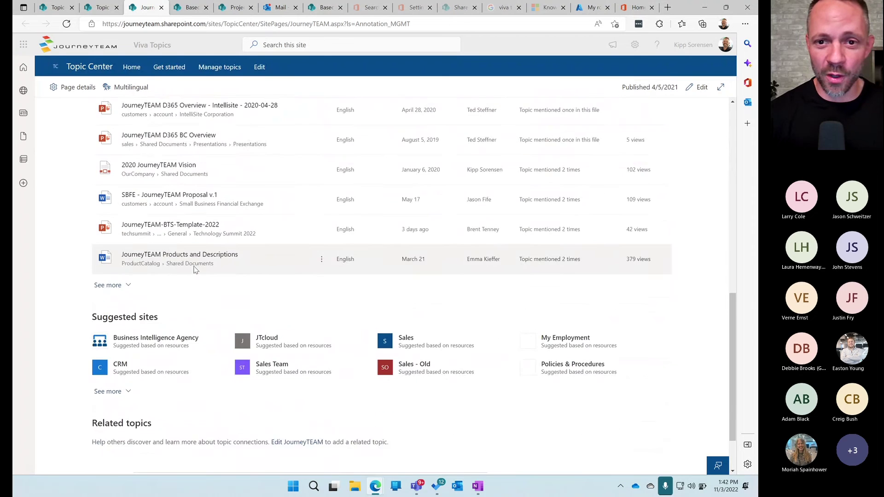
{"action": "scroll", "coordinate": [194, 270], "scroll_direction": "up", "scroll_amount": 2}
{"action": "scroll", "coordinate": [184, 258], "scroll_direction": "down", "scroll_amount": 4}
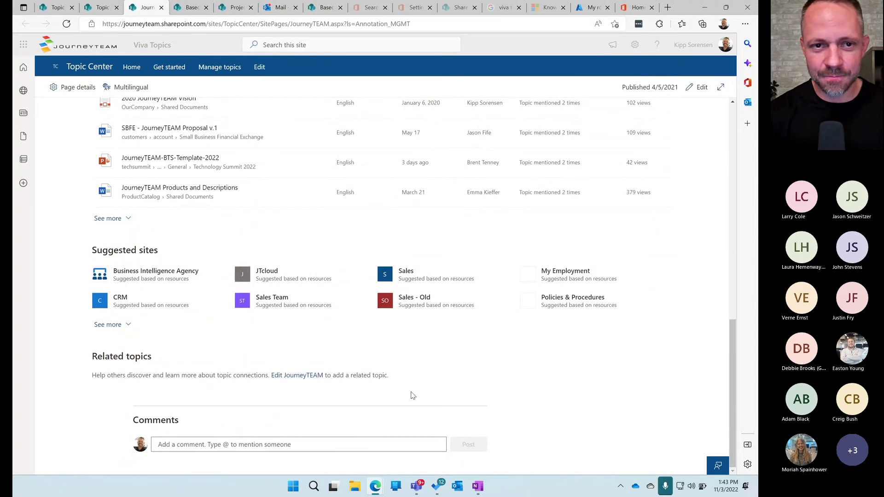
{"action": "left_click", "coordinate": [297, 375]}
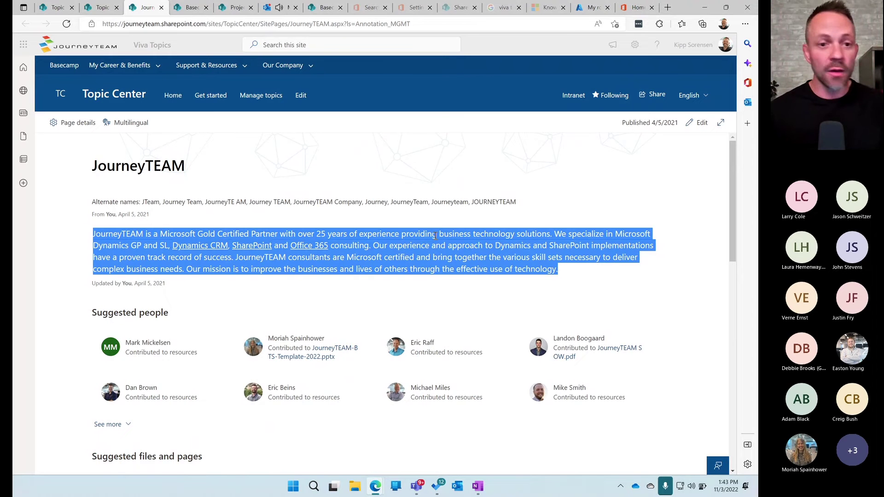
Examine the suggested files and pages of the JourneyTEAM topic again, down to the JourneyTEAM-BTS-Template-2022 presentation.
{"action": "scroll", "coordinate": [379, 174], "scroll_direction": "down", "scroll_amount": 5}
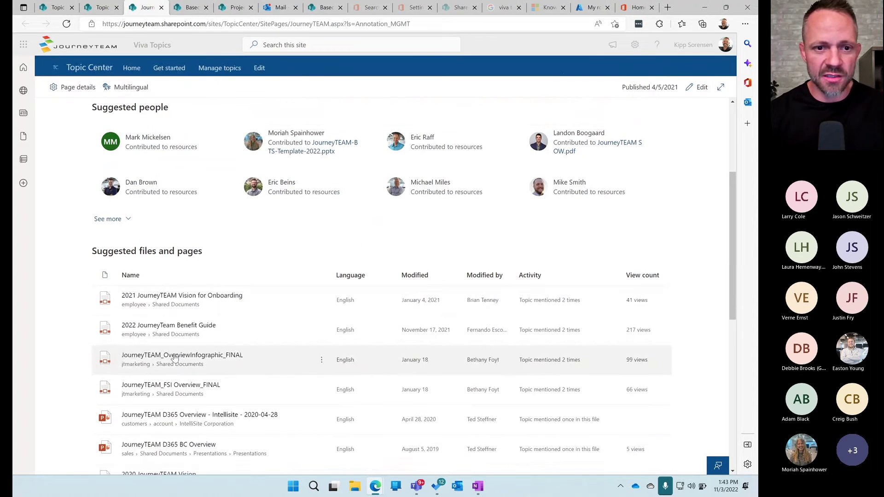
{"action": "scroll", "coordinate": [186, 293], "scroll_direction": "down", "scroll_amount": 4}
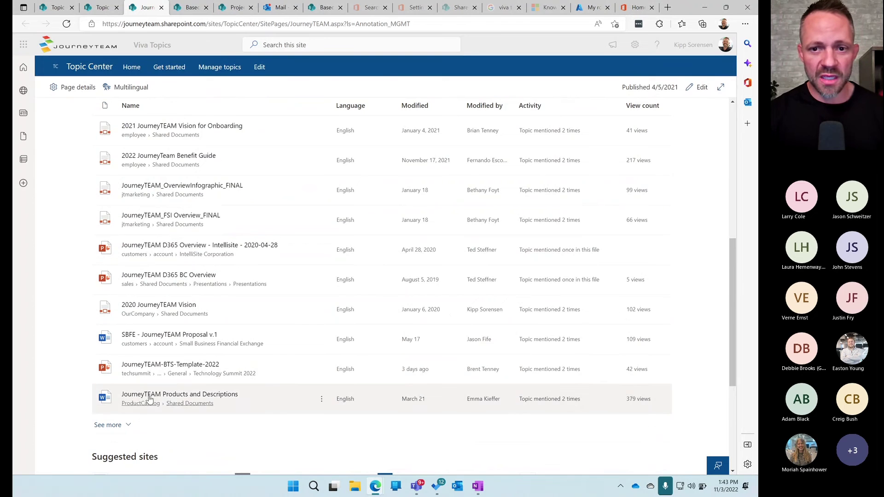
{"action": "scroll", "coordinate": [148, 397], "scroll_direction": "up", "scroll_amount": 7}
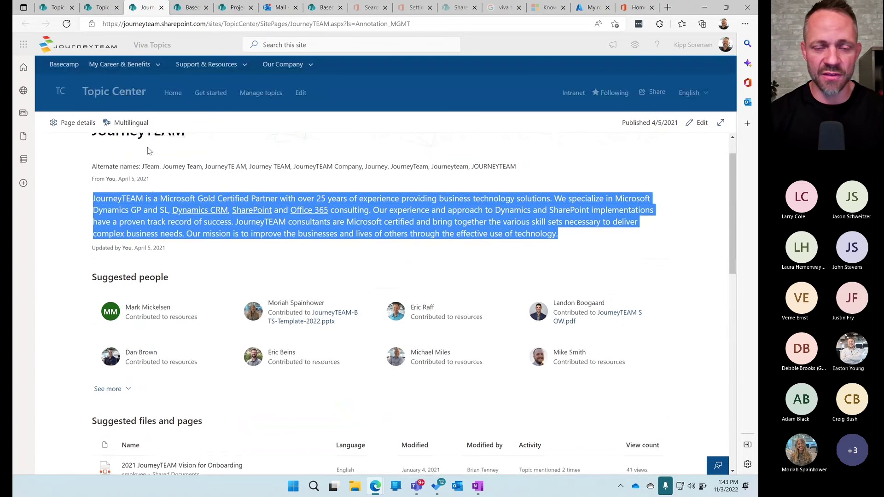
{"action": "scroll", "coordinate": [179, 295], "scroll_direction": "down", "scroll_amount": 4}
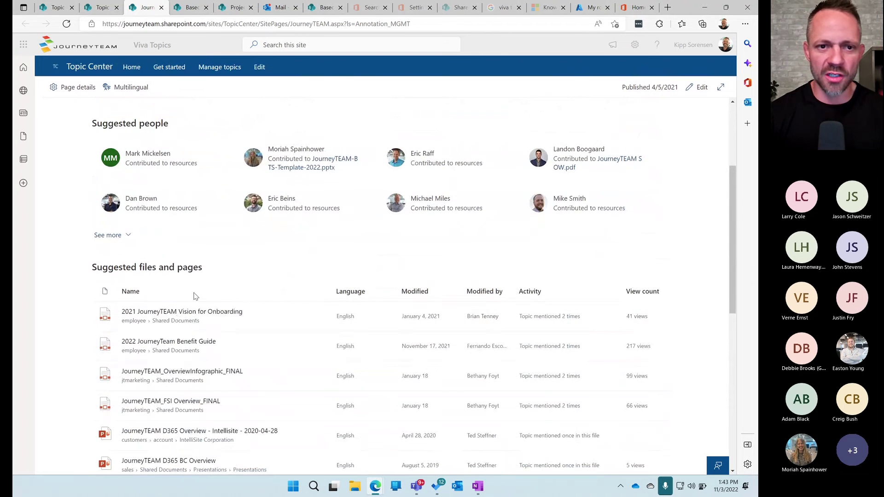
{"action": "scroll", "coordinate": [184, 290], "scroll_direction": "down", "scroll_amount": 5}
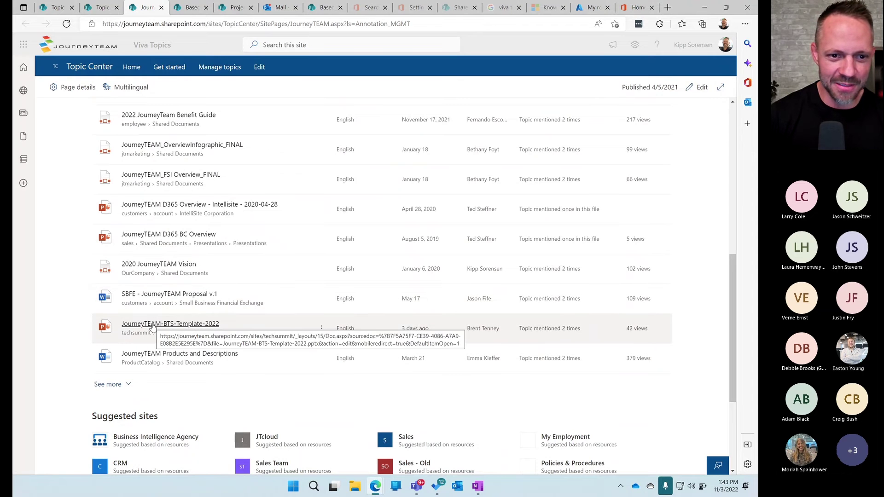
Review the JourneyTEAM topic's suggested files and sites once more, down to the comments, and return to the description and suggested people.
{"action": "scroll", "coordinate": [171, 332], "scroll_direction": "up", "scroll_amount": 2}
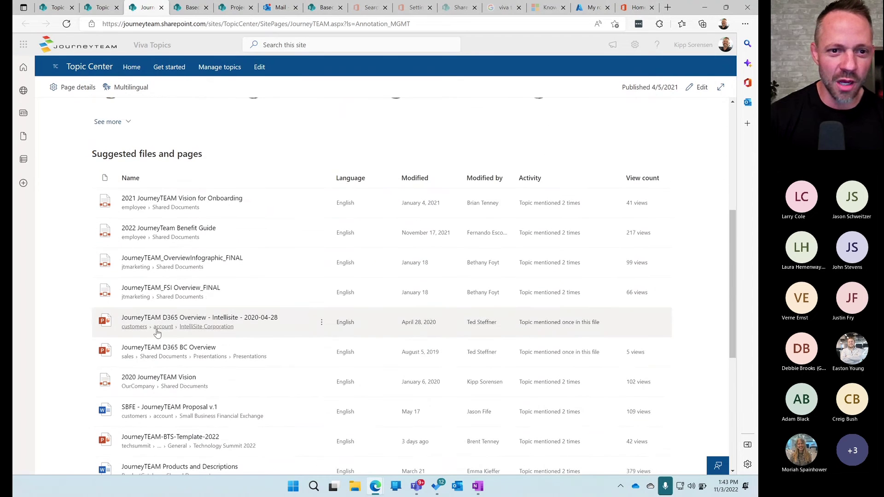
{"action": "scroll", "coordinate": [159, 295], "scroll_direction": "down", "scroll_amount": 1}
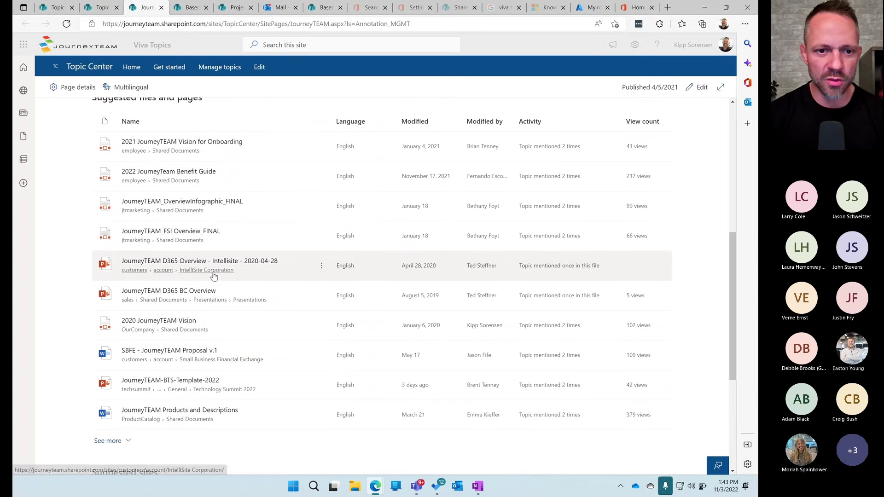
{"action": "scroll", "coordinate": [175, 410], "scroll_direction": "down", "scroll_amount": 3}
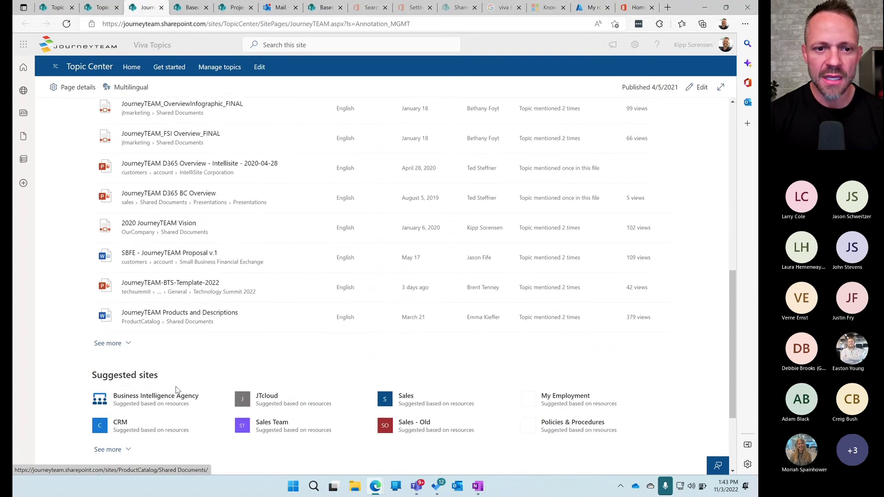
{"action": "scroll", "coordinate": [184, 322], "scroll_direction": "up", "scroll_amount": 6}
{"action": "scroll", "coordinate": [217, 208], "scroll_direction": "down", "scroll_amount": 7}
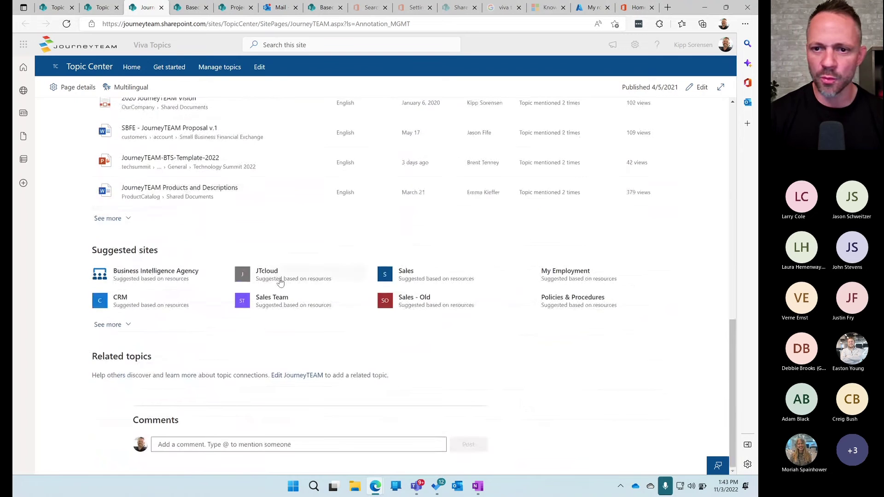
{"action": "scroll", "coordinate": [271, 318], "scroll_direction": "up", "scroll_amount": 10}
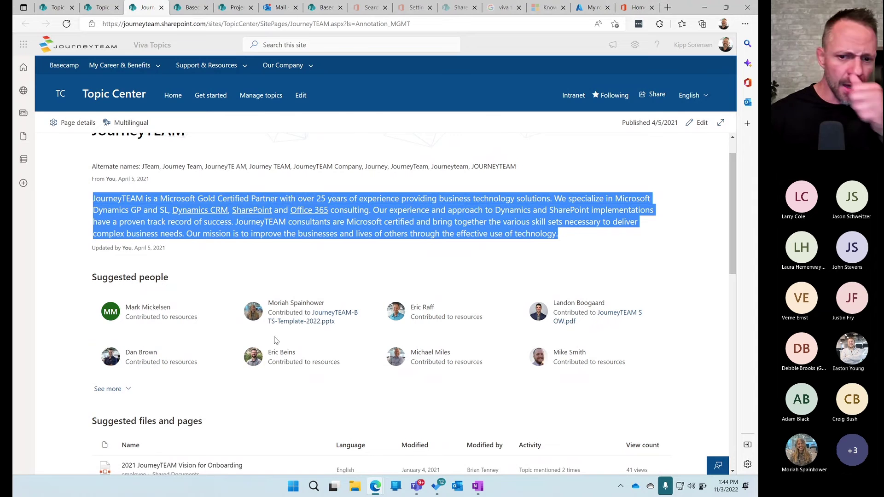
Switch to the Microsoft Teams meeting window, check the meeting chat for new messages, and minimize the window again.
{"action": "left_click", "coordinate": [419, 492]}
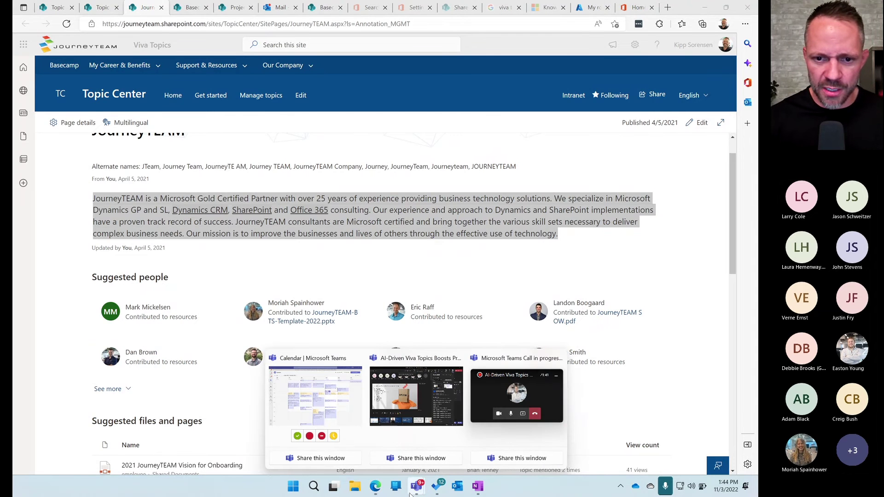
{"action": "left_click", "coordinate": [417, 406]}
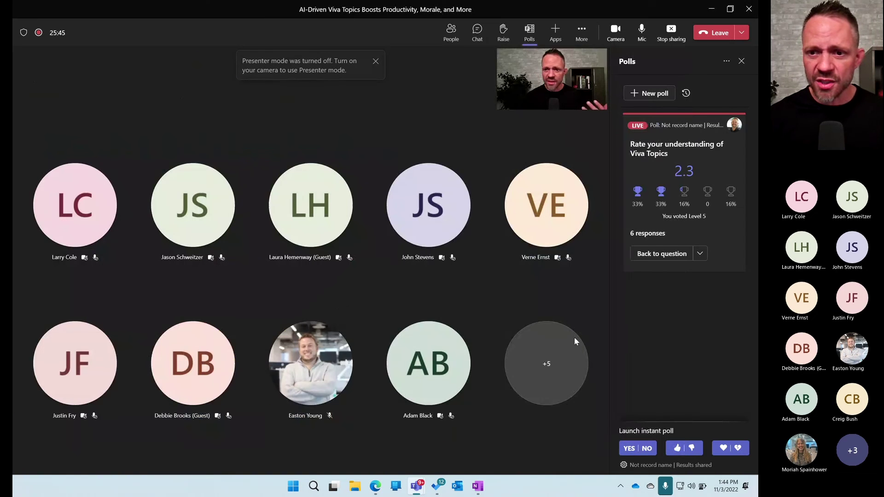
{"action": "left_click", "coordinate": [478, 32]}
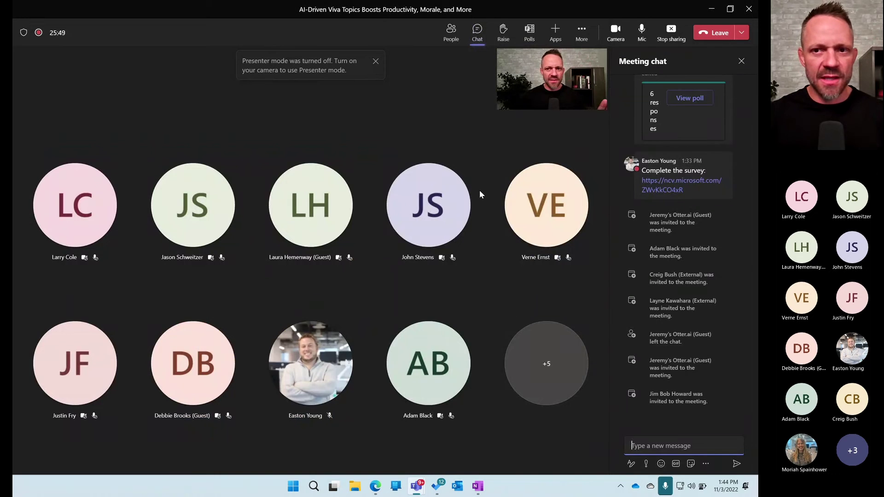
{"action": "left_click_drag", "start_coordinate": [519, 13], "coordinate": [489, 90]}
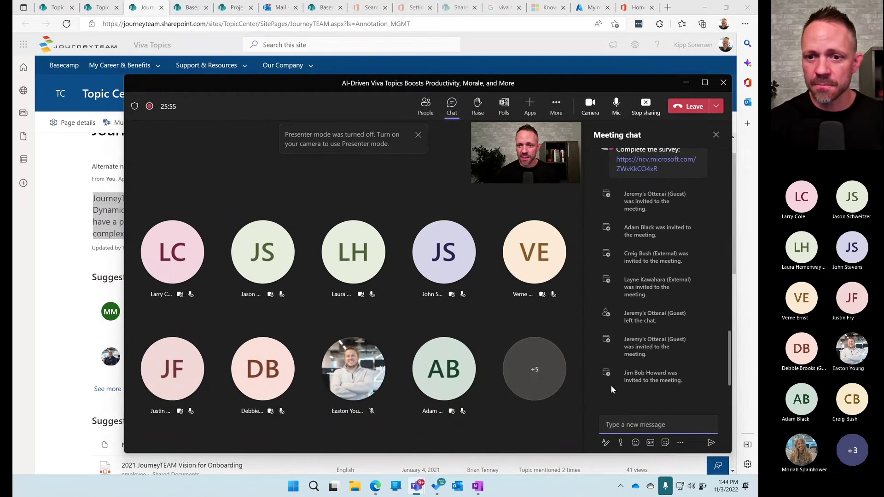
{"action": "mouse_move", "coordinate": [516, 264]}
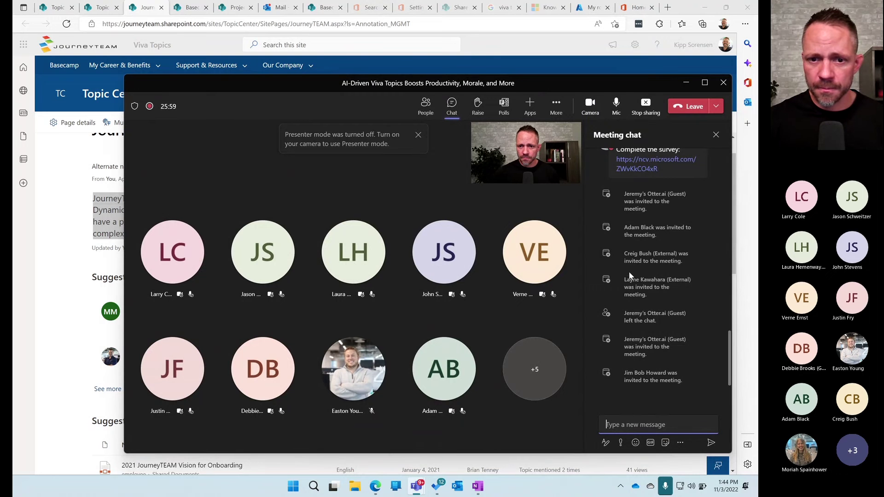
{"action": "scroll", "coordinate": [619, 297], "scroll_direction": "up", "scroll_amount": 2}
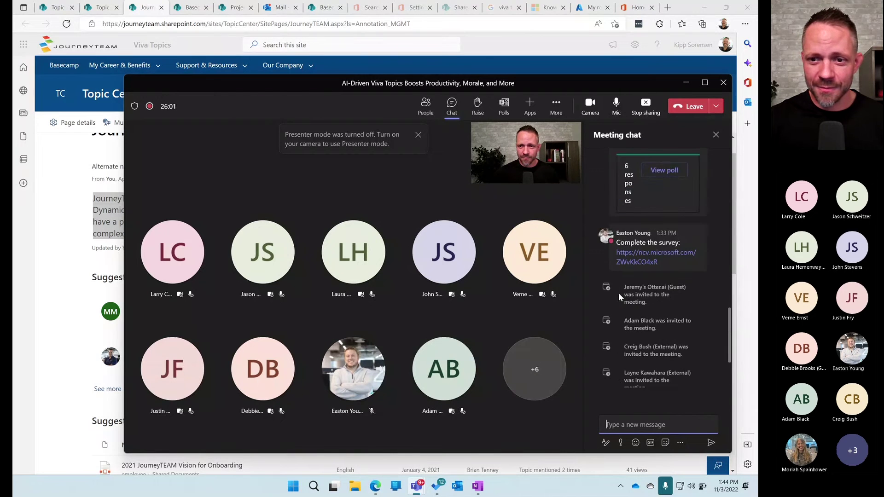
{"action": "scroll", "coordinate": [618, 293], "scroll_direction": "down", "scroll_amount": 2}
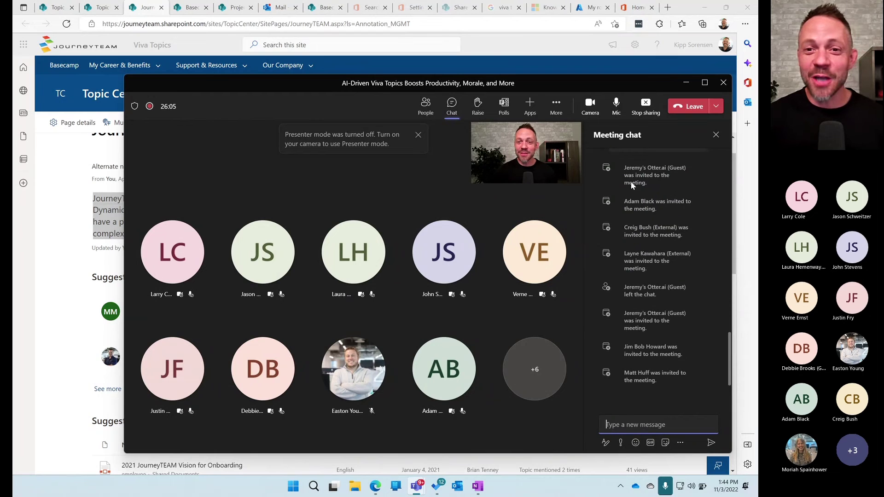
{"action": "left_click", "coordinate": [686, 84]}
{"action": "scroll", "coordinate": [89, 269], "scroll_direction": "up", "scroll_amount": 1}
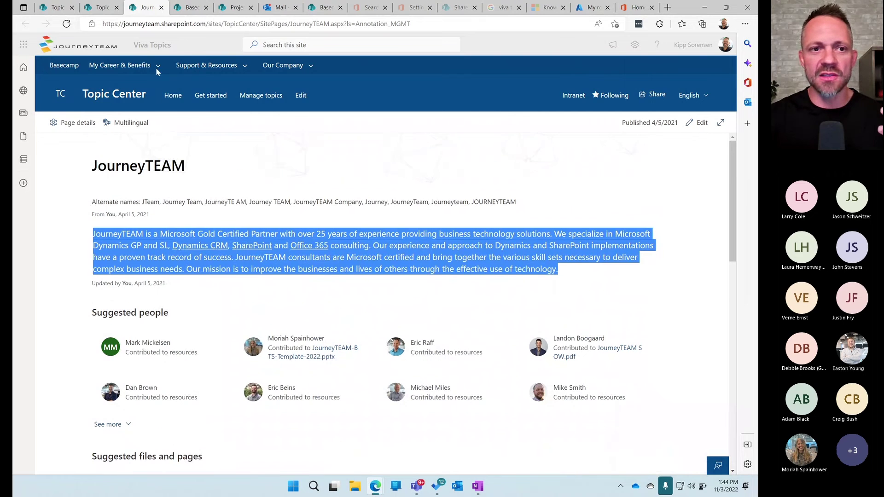
{"action": "left_click", "coordinate": [156, 67]}
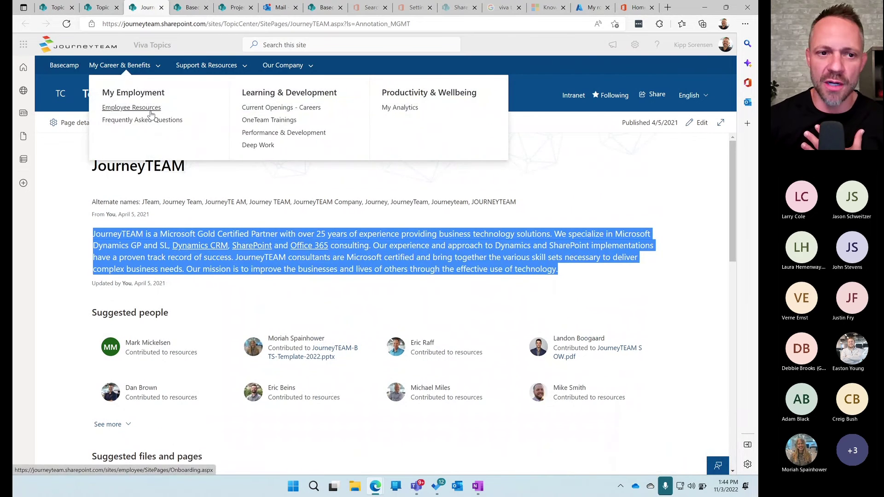
{"action": "left_click", "coordinate": [63, 224]}
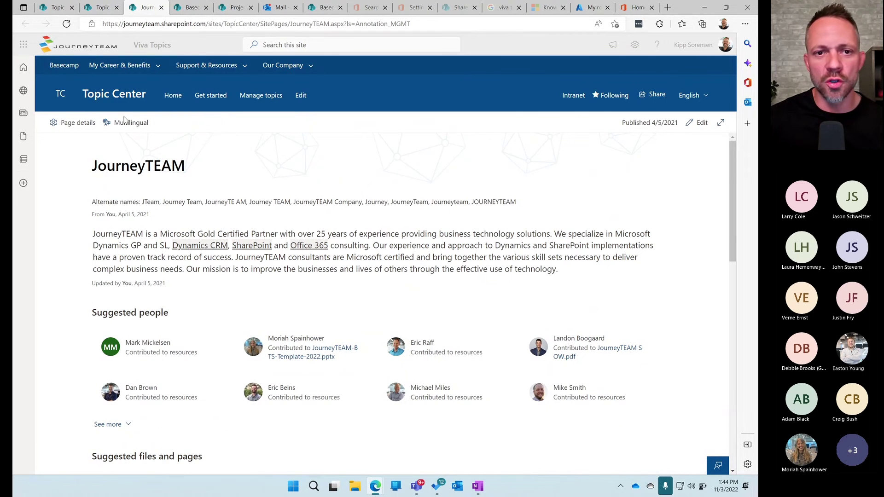
Open the Topic Center's topic management list and show the actions available for the confirmed OneDrive topic.
{"action": "left_click", "coordinate": [254, 96]}
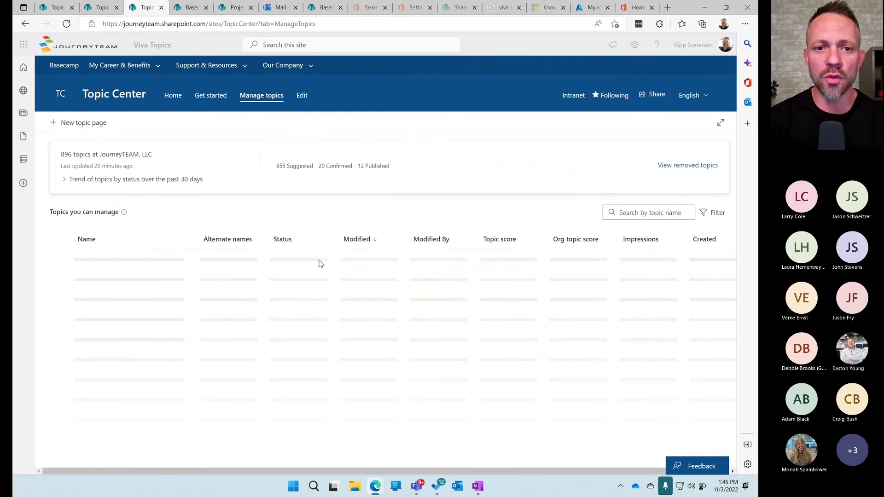
{"action": "scroll", "coordinate": [295, 295], "scroll_direction": "down", "scroll_amount": 10}
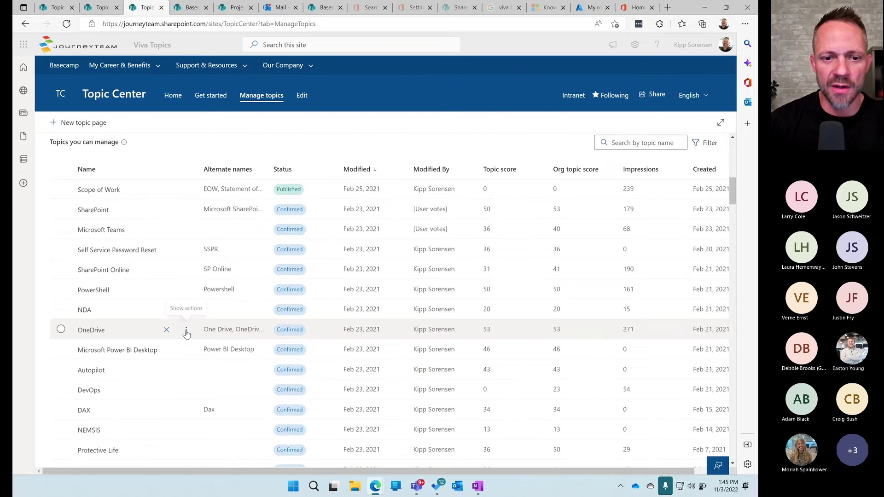
{"action": "left_click", "coordinate": [186, 331]}
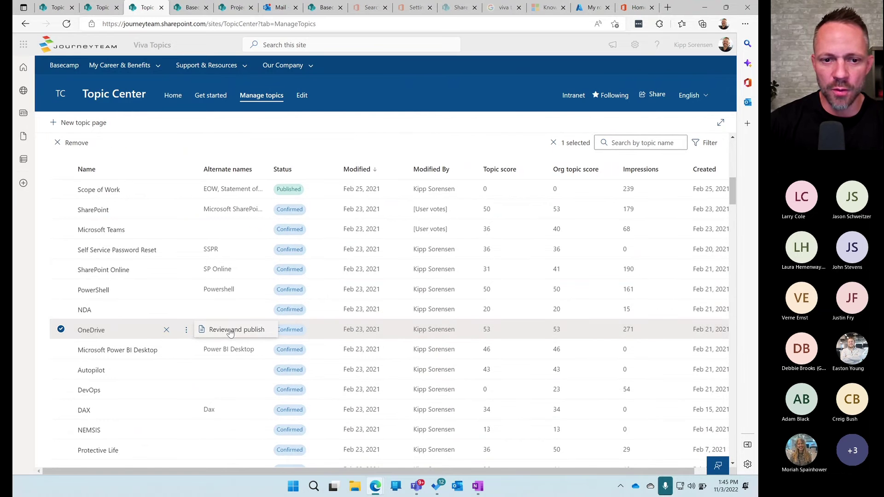
Confirm the suggested Microsoft Word topic and open its page with Review and publish.
{"action": "scroll", "coordinate": [184, 341], "scroll_direction": "down", "scroll_amount": 15}
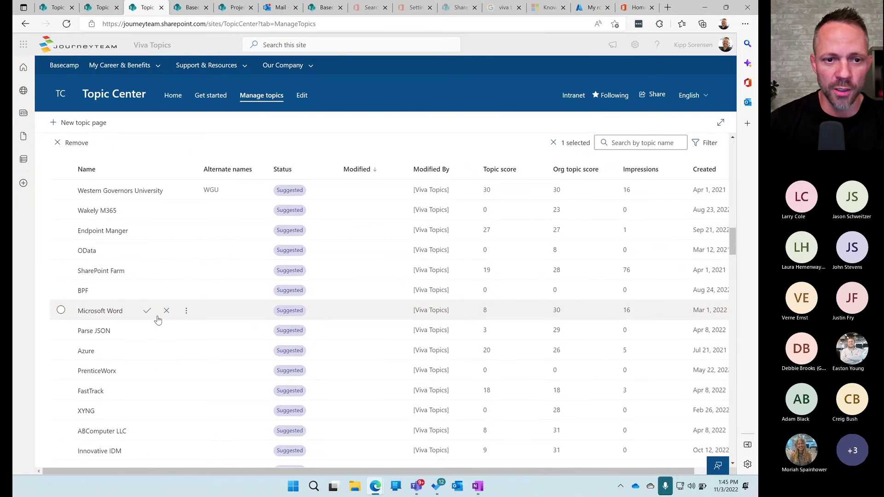
{"action": "left_click", "coordinate": [147, 311]}
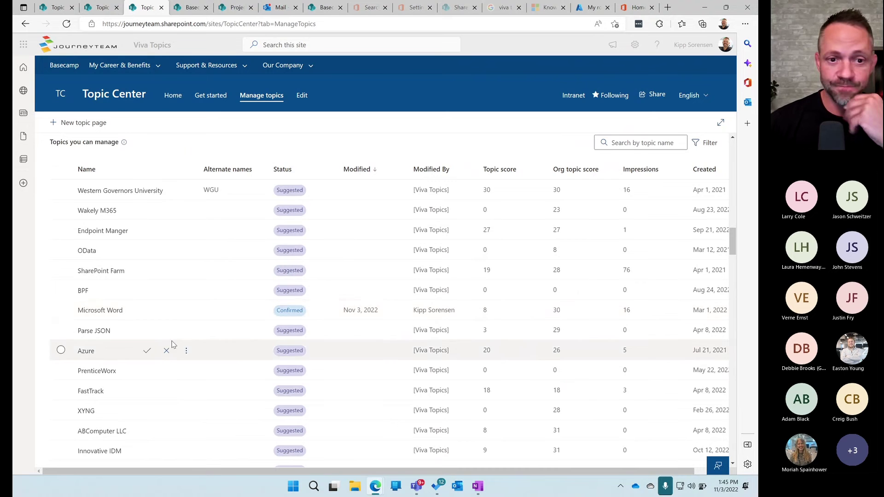
{"action": "left_click", "coordinate": [186, 309]}
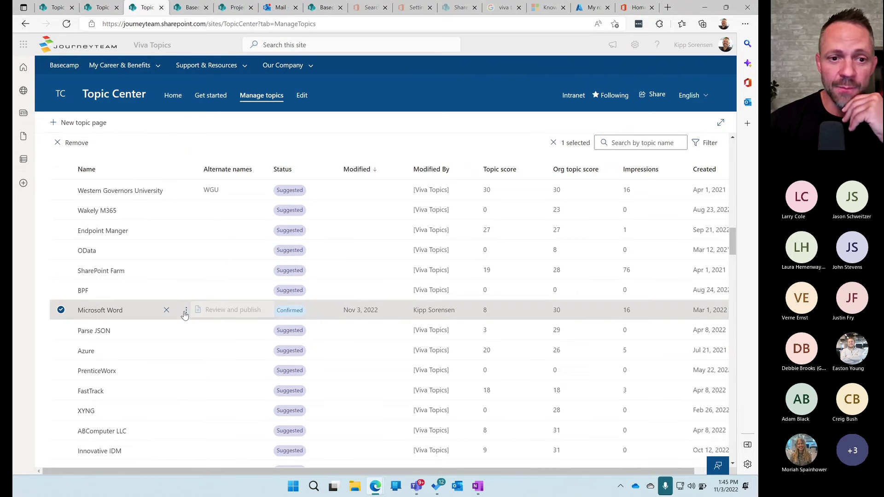
{"action": "left_click", "coordinate": [220, 310]}
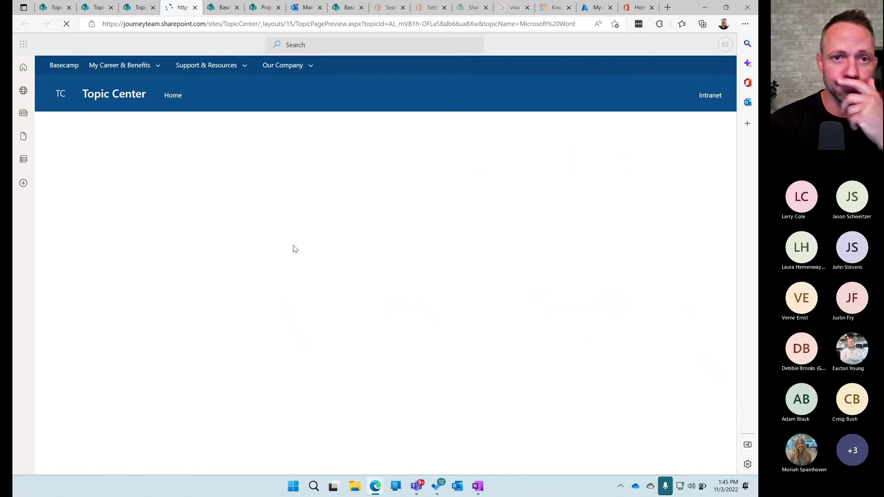
Review the Microsoft Word topic page, highlighting its description and looking through suggested people, files, sites and the related topics map.
{"action": "scroll", "coordinate": [211, 187], "scroll_direction": "down", "scroll_amount": 1}
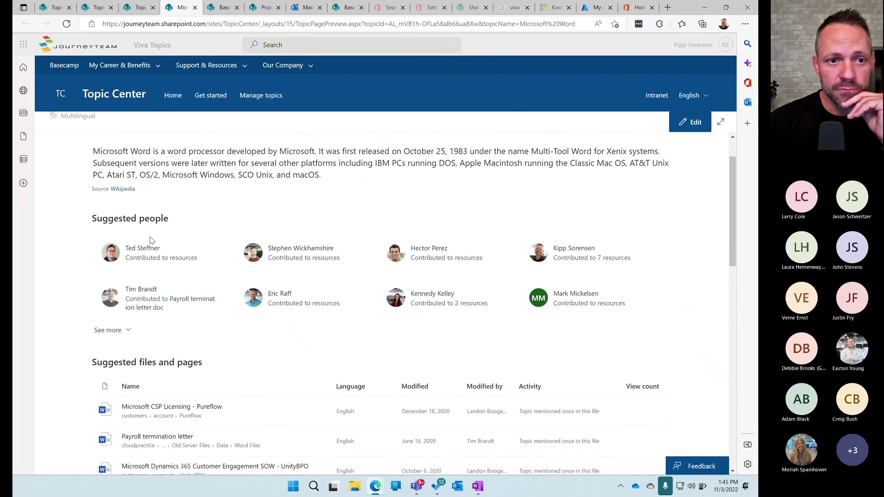
{"action": "left_click_drag", "start_coordinate": [337, 175], "coordinate": [93, 151]}
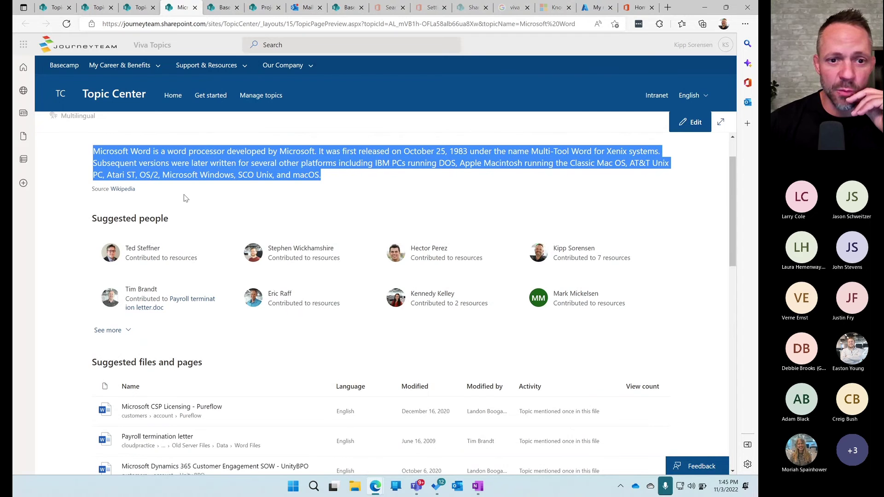
{"action": "scroll", "coordinate": [318, 235], "scroll_direction": "up", "scroll_amount": 1}
{"action": "scroll", "coordinate": [312, 242], "scroll_direction": "down", "scroll_amount": 15}
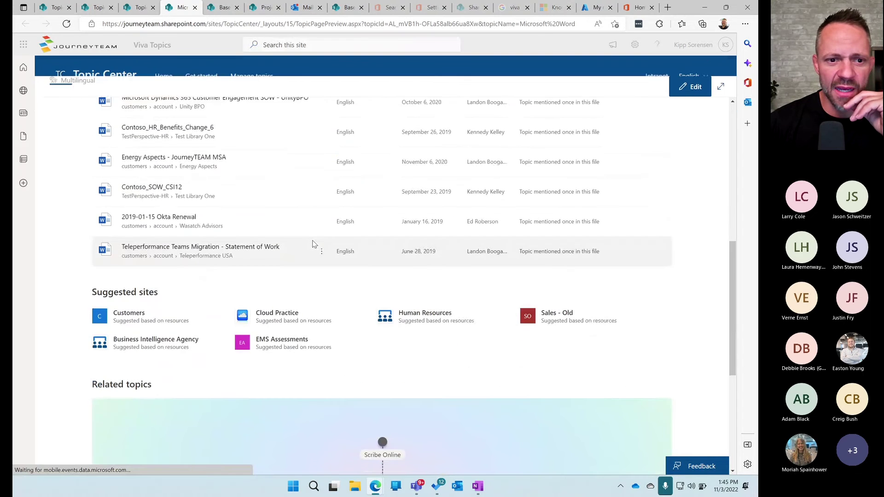
{"action": "scroll", "coordinate": [313, 244], "scroll_direction": "down", "scroll_amount": 2}
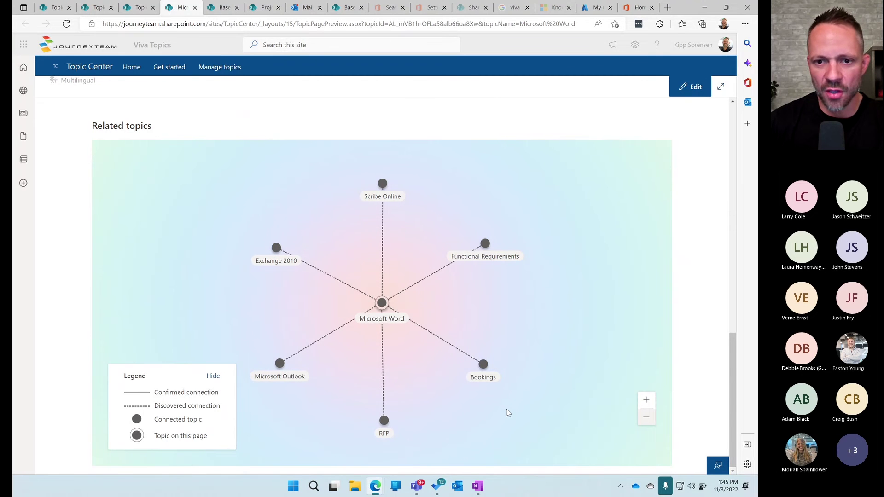
{"action": "scroll", "coordinate": [527, 309], "scroll_direction": "up", "scroll_amount": 15}
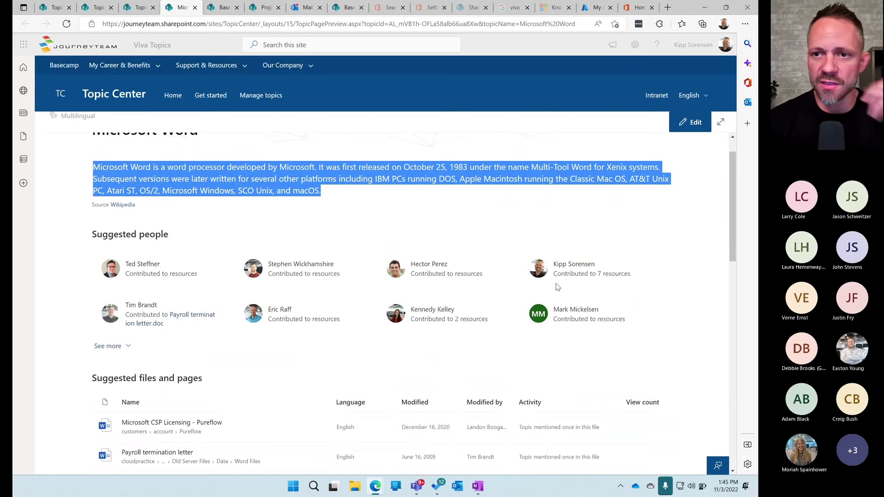
Put the Microsoft Word topic page in edit mode and add the alternate names Word and Word Processor.
{"action": "left_click", "coordinate": [693, 122]}
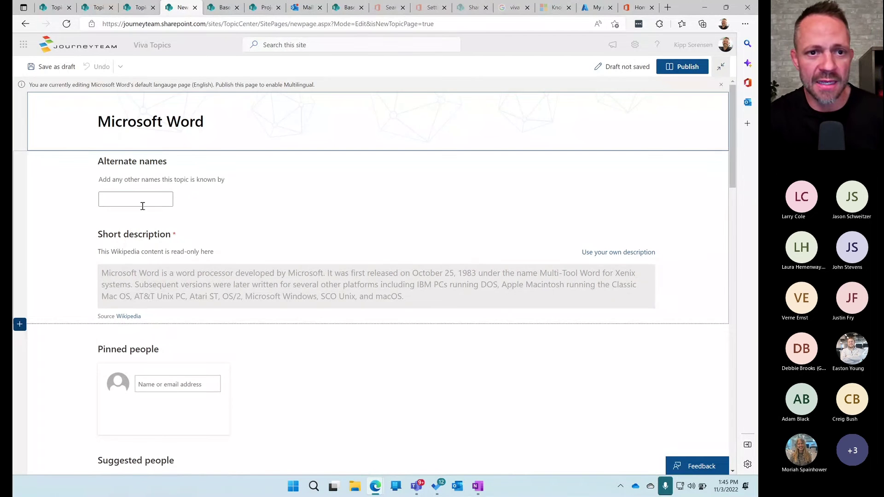
{"action": "left_click", "coordinate": [133, 199]}
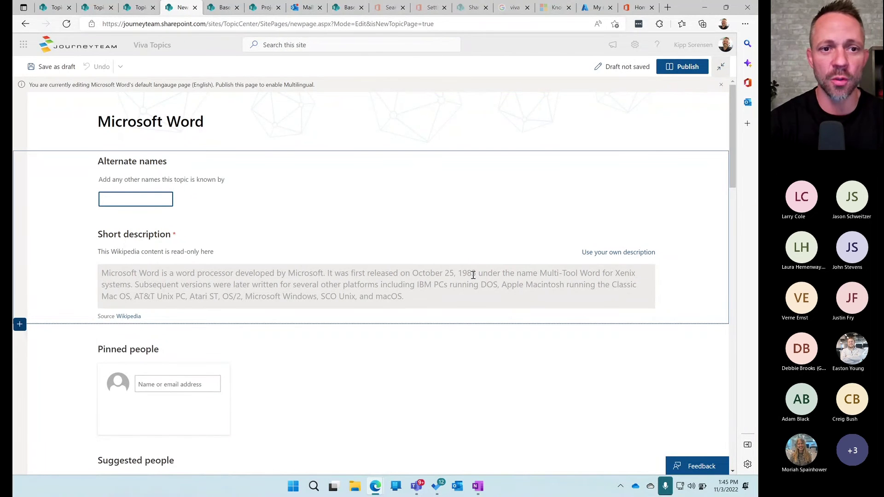
{"action": "type", "text": "Word"}
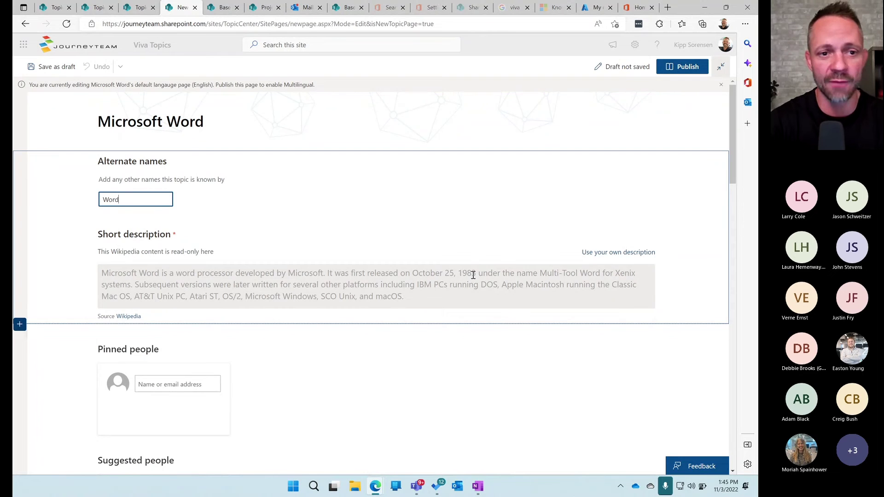
{"action": "key", "text": "Return"}
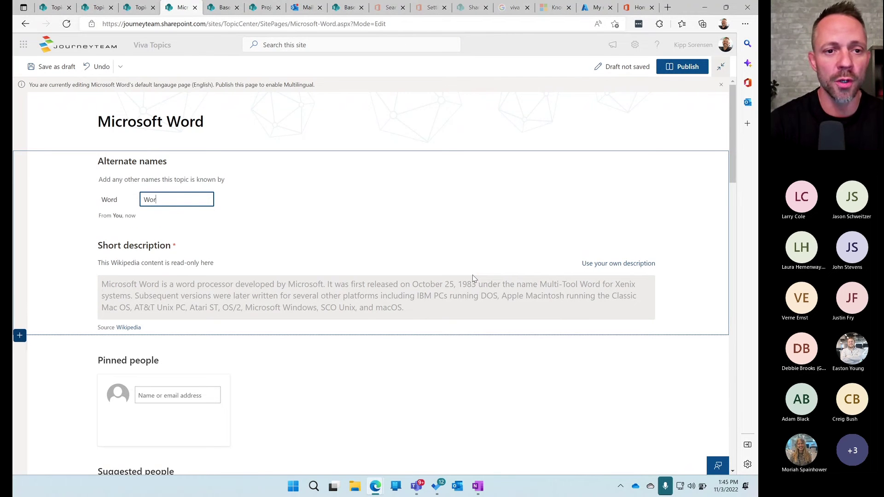
{"action": "type", "text": "Word Pro"}
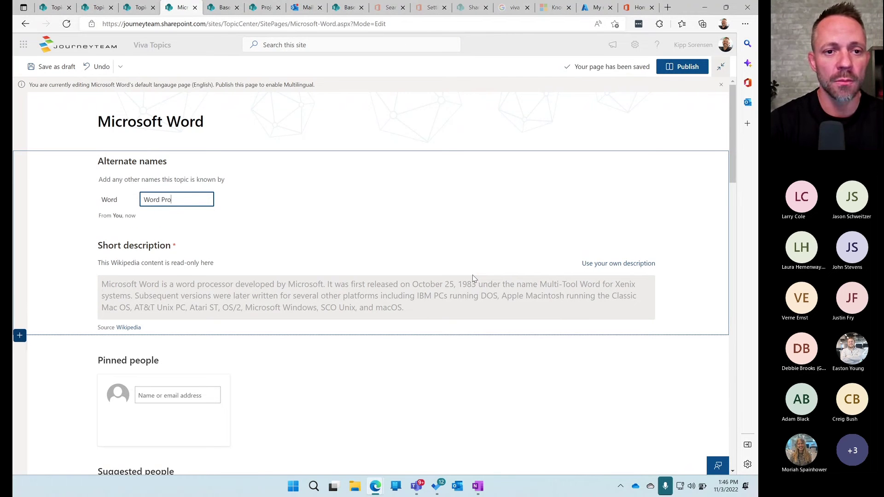
{"action": "type", "text": "cessor"}
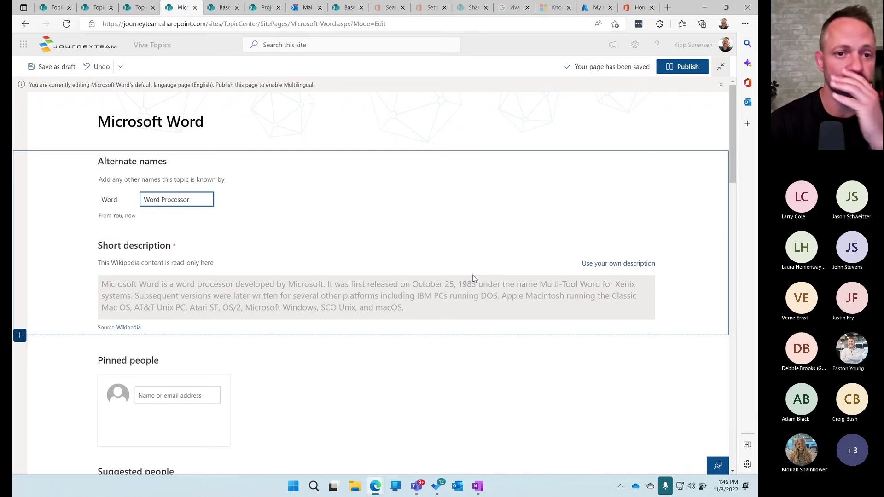
{"action": "key", "text": "Return"}
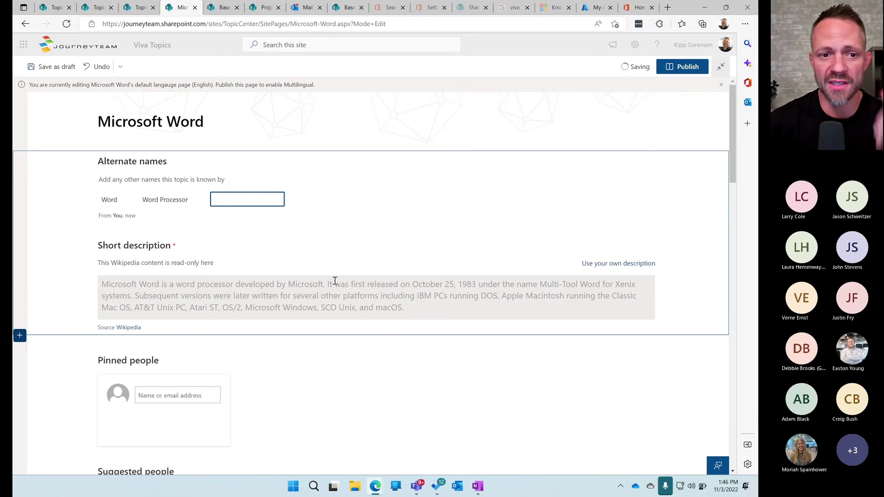
{"action": "scroll", "coordinate": [469, 254], "scroll_direction": "down", "scroll_amount": 1}
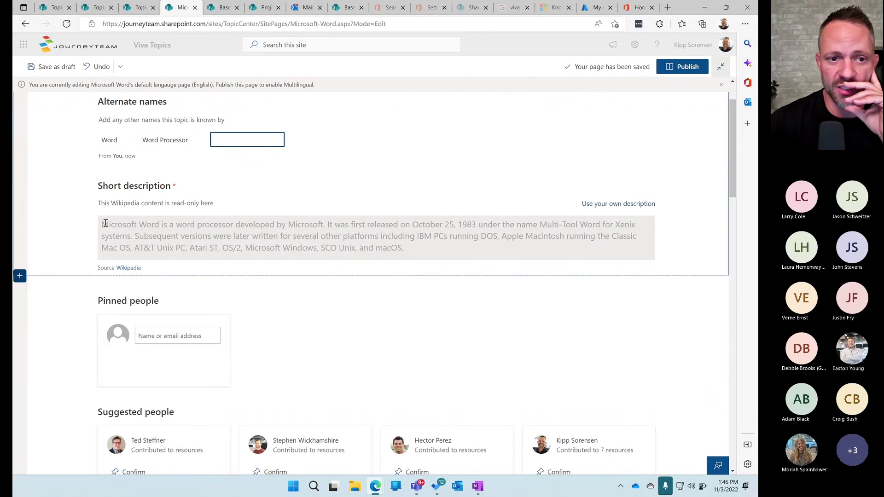
Remove seven people from the Microsoft Word topic's suggested people, keeping only three of the suggested contributors.
{"action": "scroll", "coordinate": [159, 208], "scroll_direction": "down", "scroll_amount": 3}
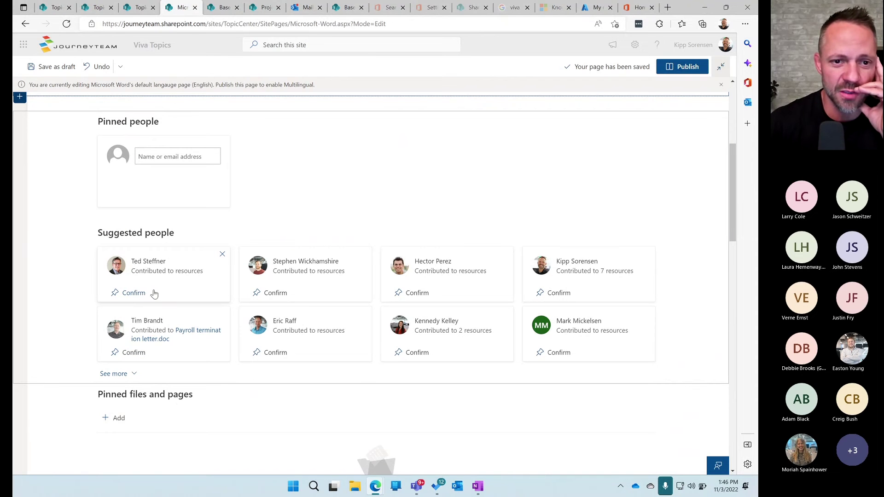
{"action": "left_click", "coordinate": [222, 254]}
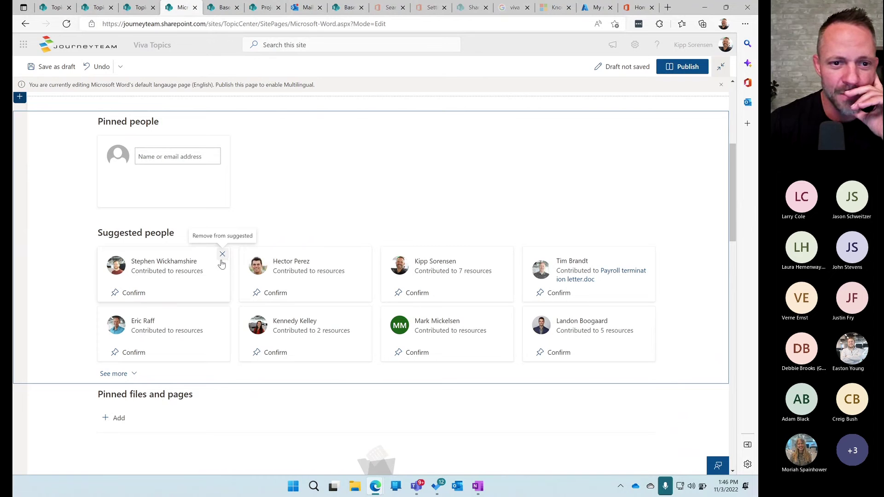
{"action": "left_click", "coordinate": [222, 256]}
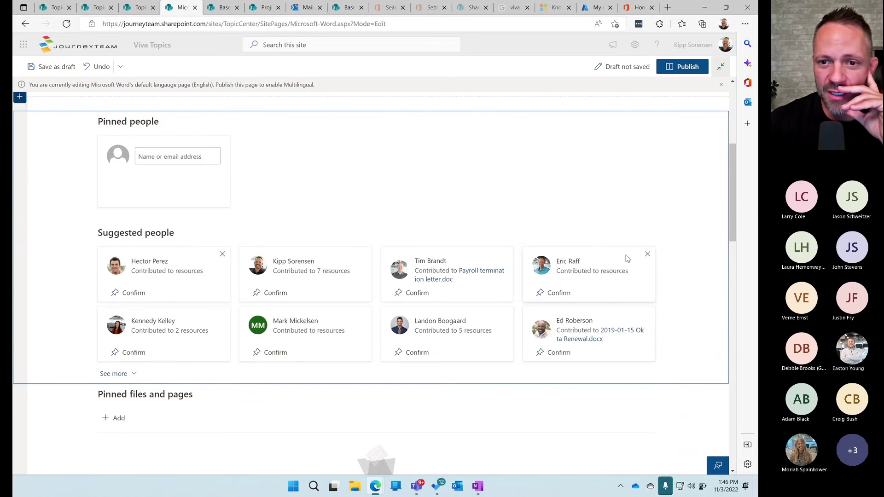
{"action": "left_click", "coordinate": [648, 254]}
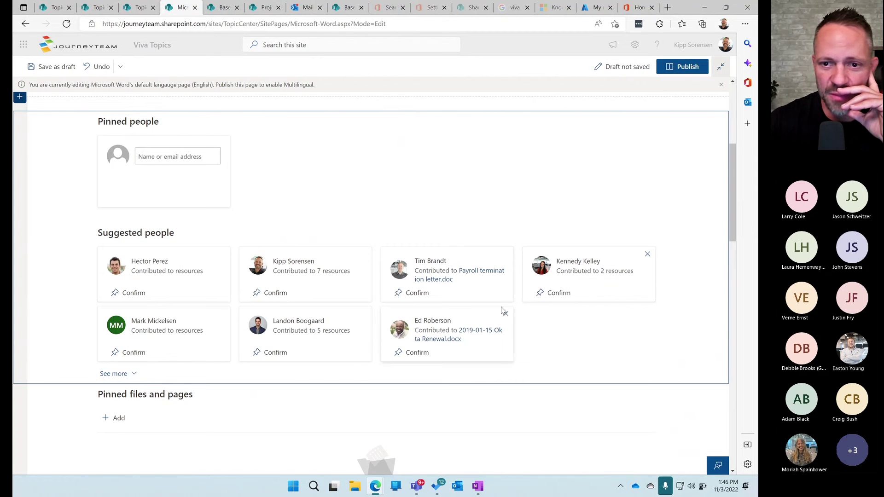
{"action": "left_click", "coordinate": [504, 313]}
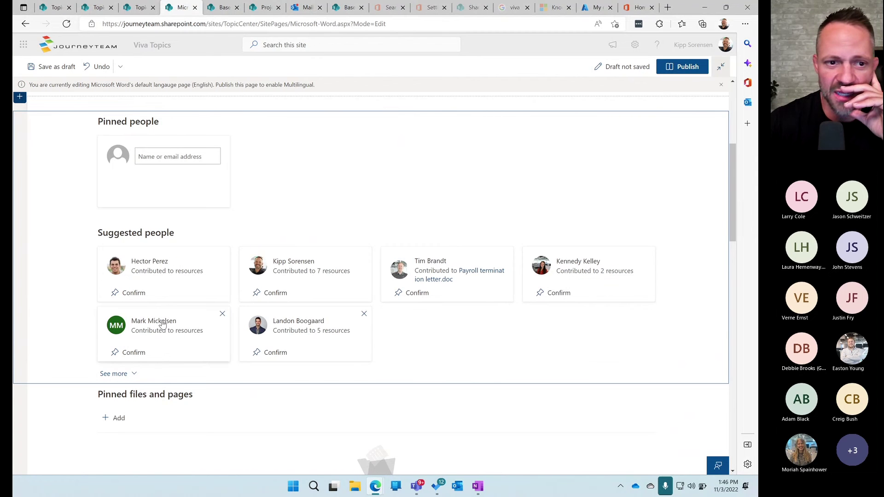
{"action": "left_click", "coordinate": [223, 315]}
{"action": "left_click", "coordinate": [222, 313]}
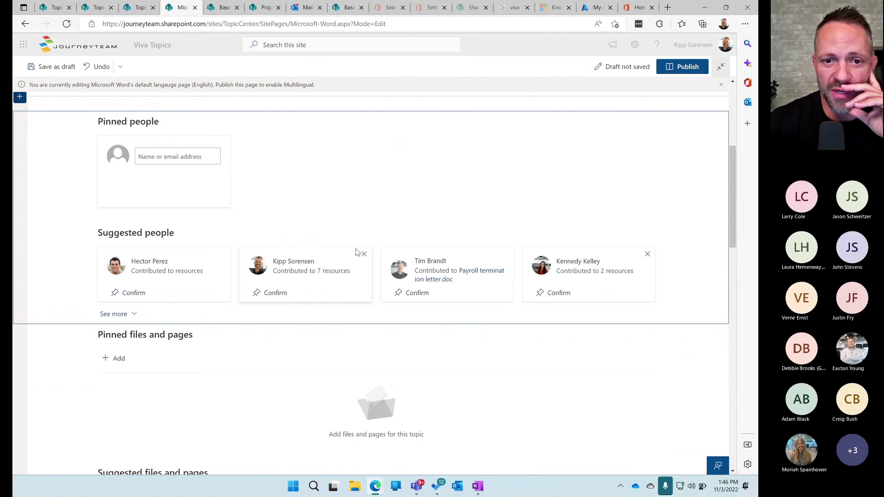
{"action": "left_click", "coordinate": [363, 254]}
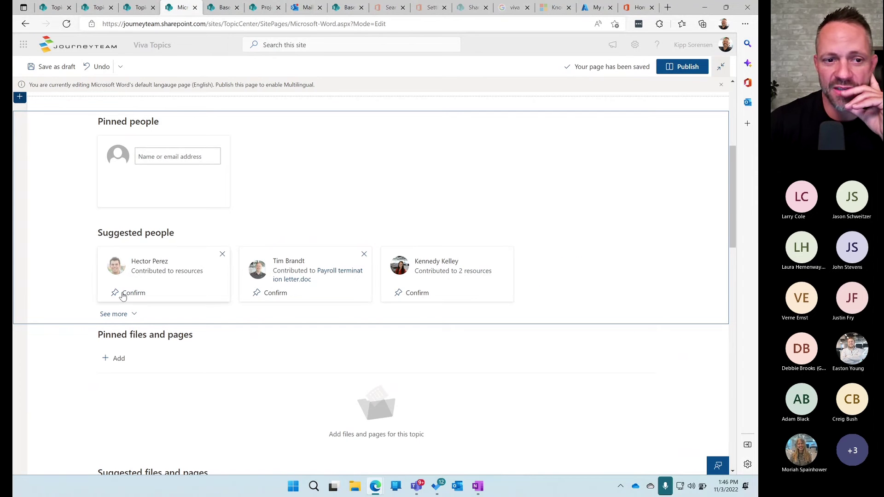
Show the shared libraries offered for adding pinned files and pages, and close the picker without selecting anything.
{"action": "scroll", "coordinate": [546, 273], "scroll_direction": "down", "scroll_amount": 4}
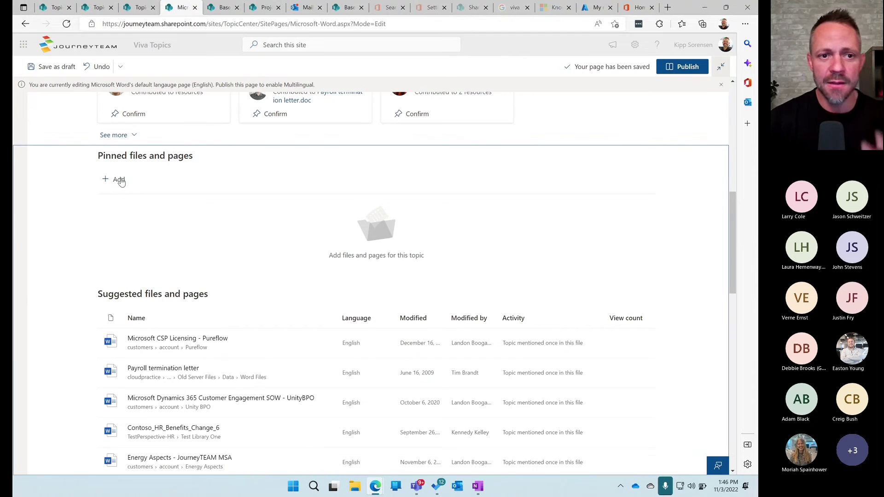
{"action": "left_click", "coordinate": [119, 180]}
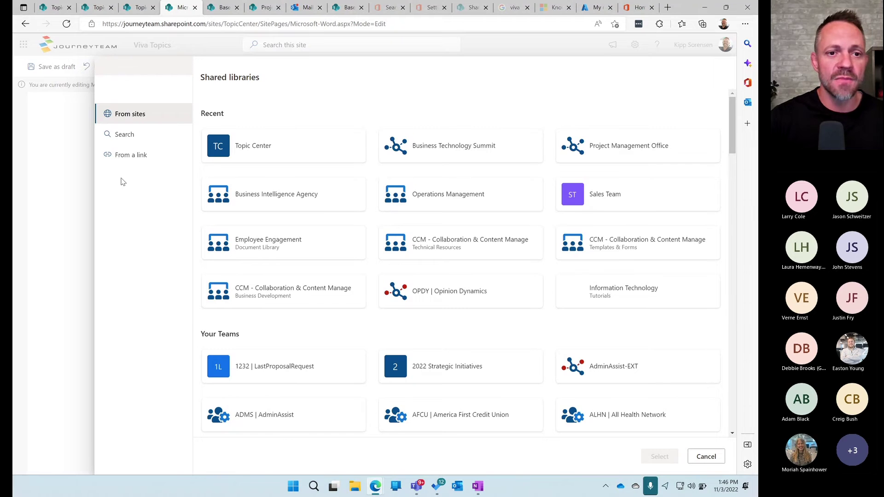
{"action": "key", "text": "Escape"}
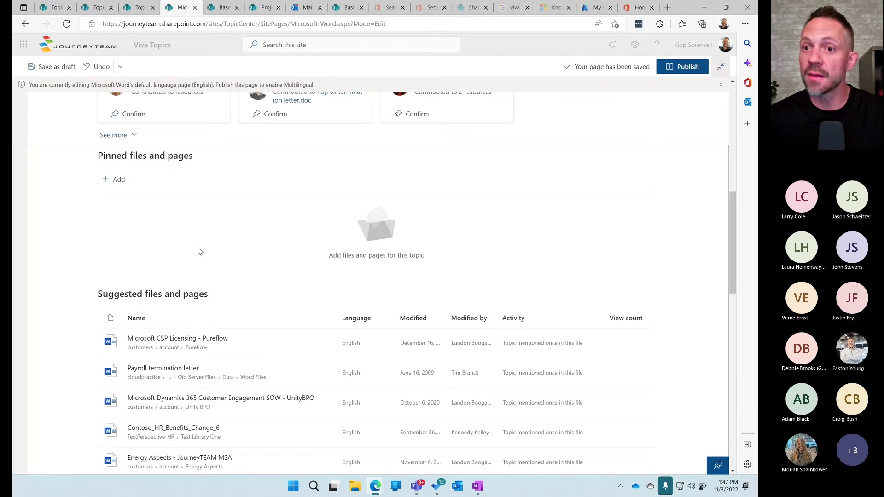
Pin the suggested file Contoso_SOW_CSI12 to the topic and check it under Pinned files and pages.
{"action": "scroll", "coordinate": [203, 251], "scroll_direction": "down", "scroll_amount": 3}
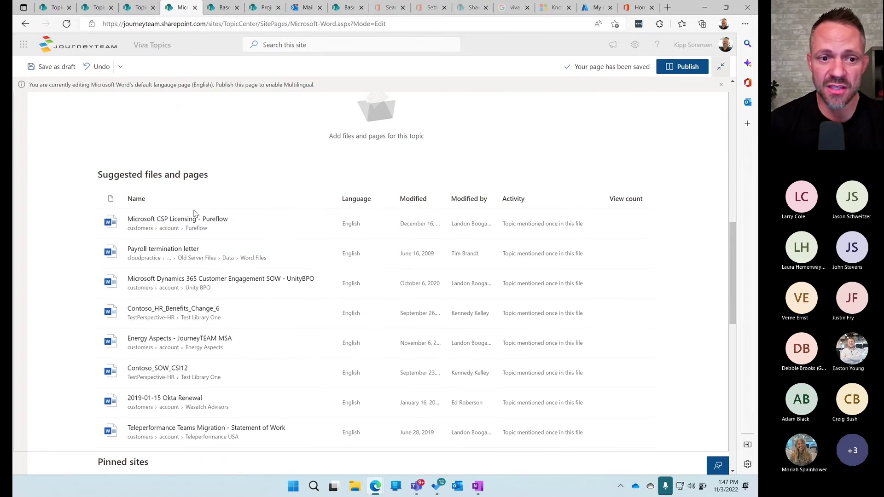
{"action": "scroll", "coordinate": [196, 297], "scroll_direction": "down", "scroll_amount": 1}
{"action": "scroll", "coordinate": [196, 297], "scroll_direction": "down", "scroll_amount": 2}
{"action": "scroll", "coordinate": [198, 184], "scroll_direction": "up", "scroll_amount": 2}
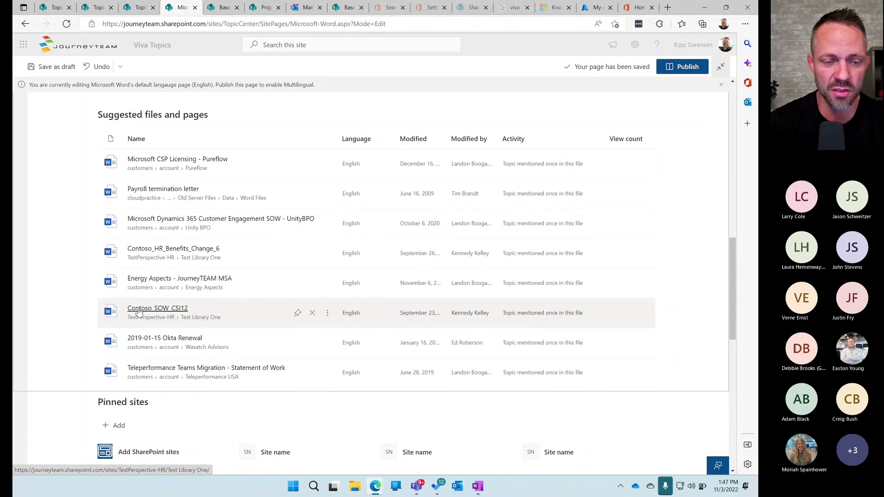
{"action": "left_click", "coordinate": [312, 313]}
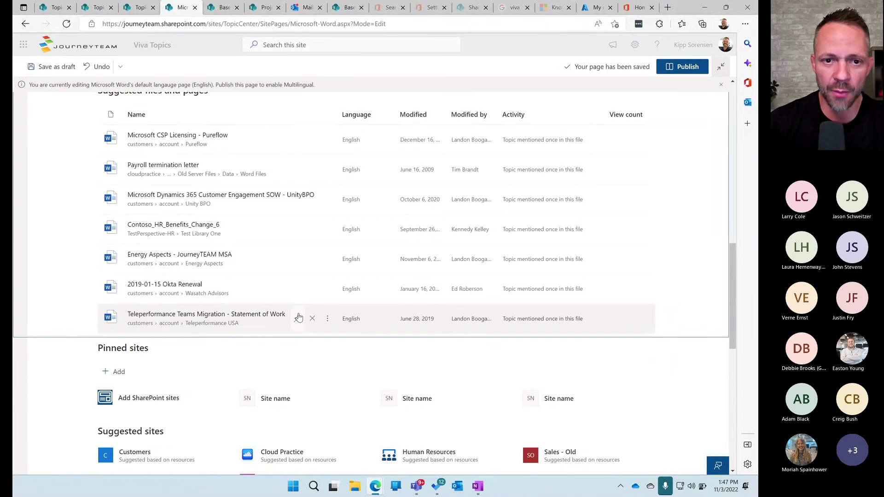
{"action": "scroll", "coordinate": [187, 330], "scroll_direction": "up", "scroll_amount": 5}
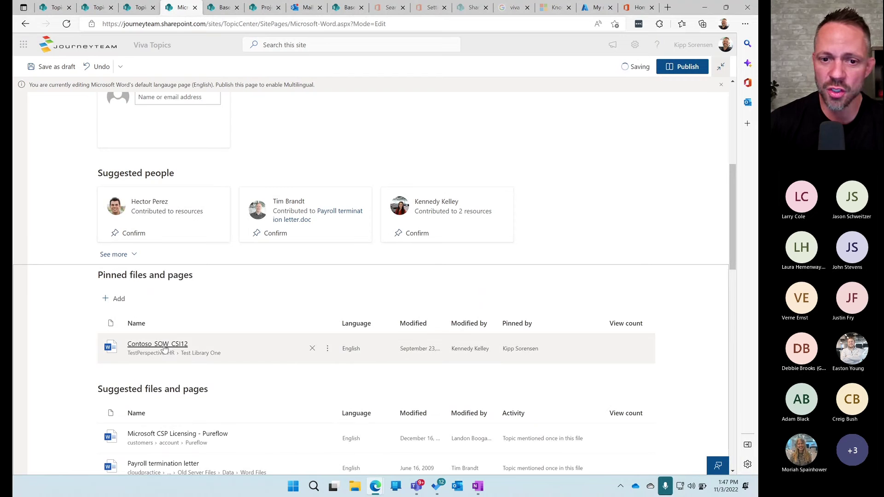
Connect Microsoft Excel to Microsoft Word in the related topics map, leaving the connection description empty.
{"action": "scroll", "coordinate": [242, 258], "scroll_direction": "down", "scroll_amount": 5}
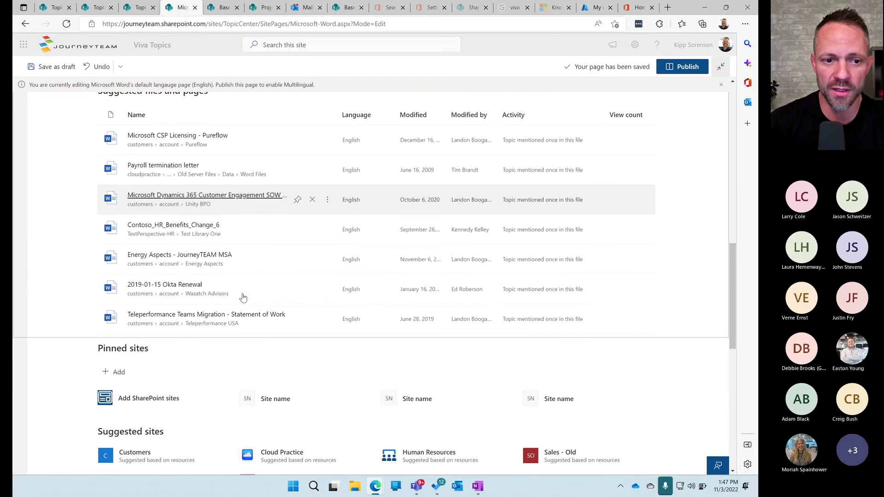
{"action": "scroll", "coordinate": [239, 276], "scroll_direction": "down", "scroll_amount": 2}
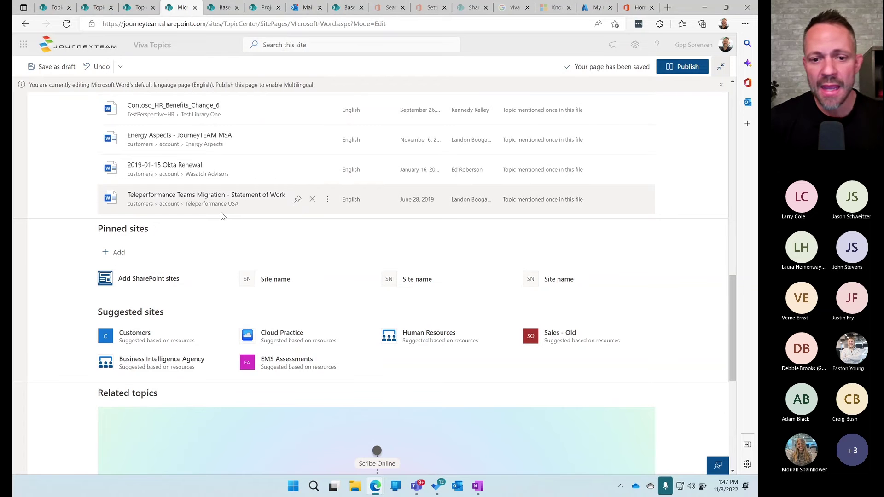
{"action": "scroll", "coordinate": [222, 217], "scroll_direction": "down", "scroll_amount": 5}
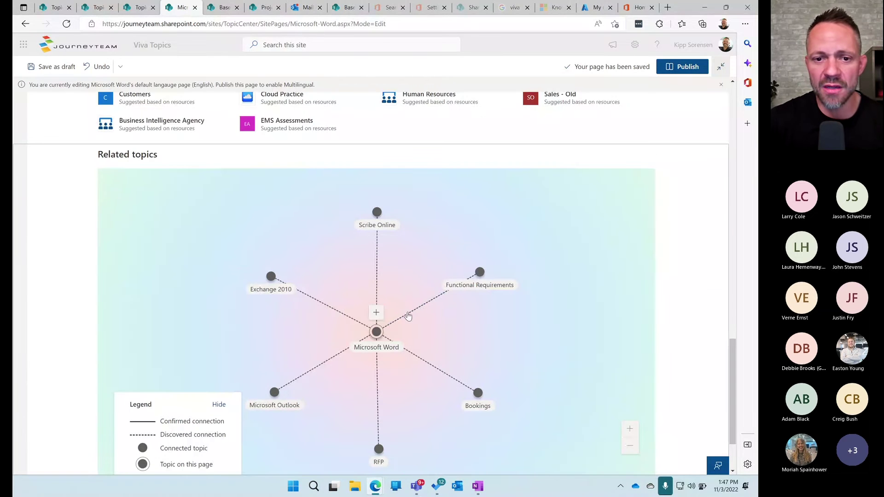
{"action": "left_click", "coordinate": [375, 313]}
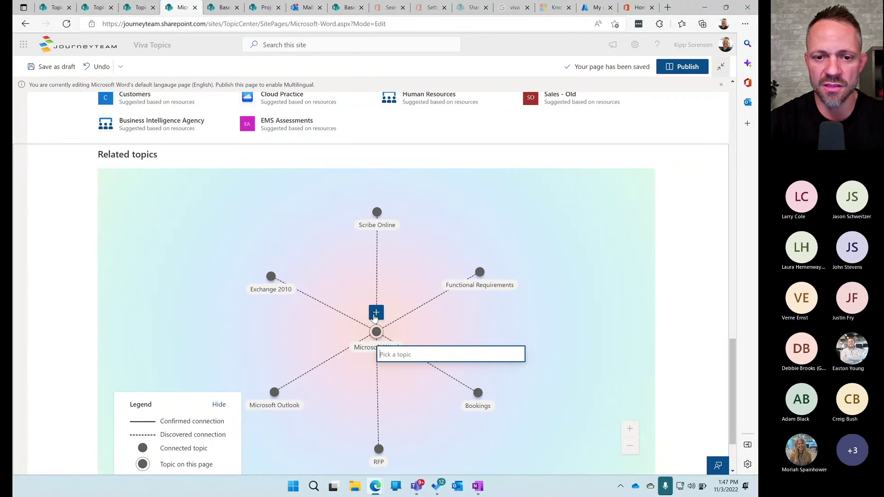
{"action": "type", "text": "Excel"}
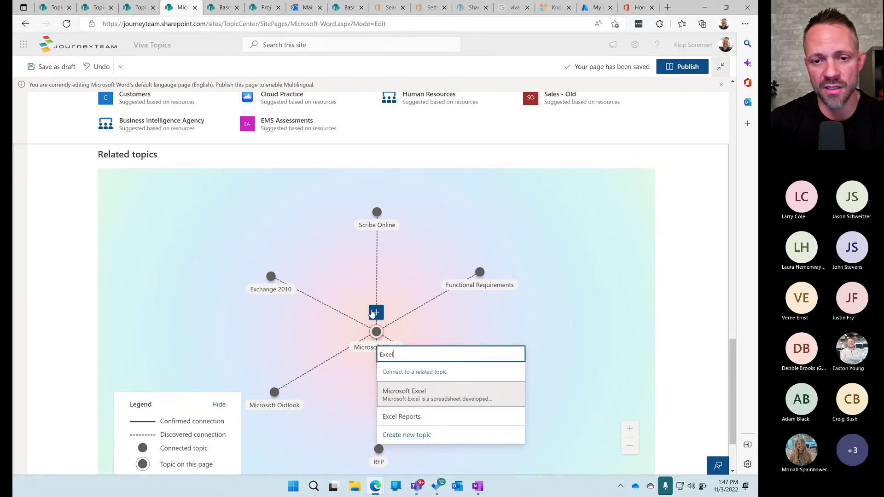
{"action": "left_click", "coordinate": [417, 397]}
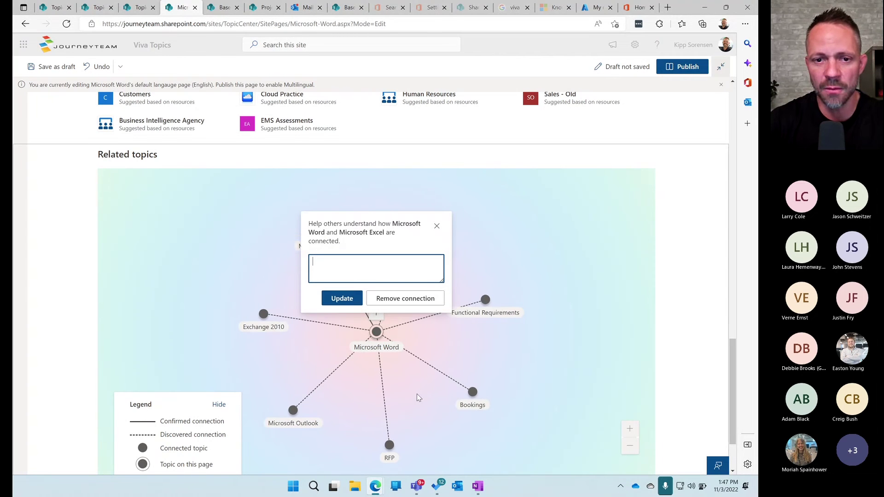
{"action": "left_click", "coordinate": [342, 299]}
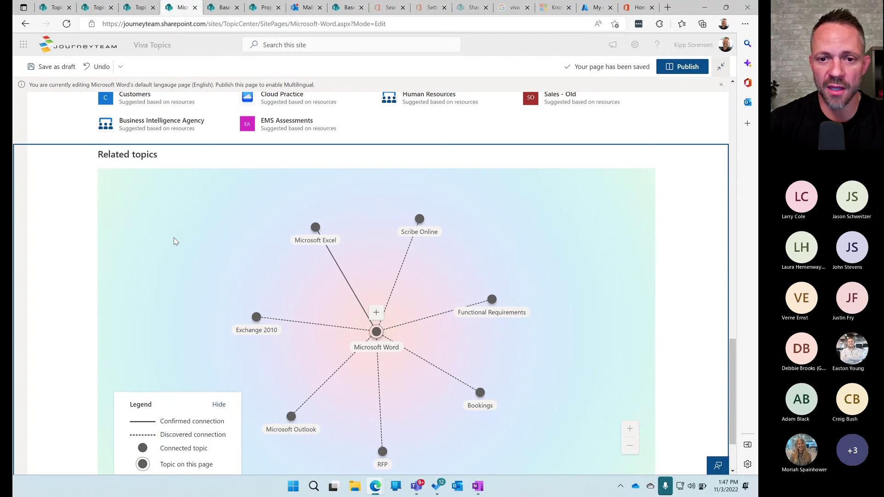
Add a two-column section between the short description and Pinned people on the topic page.
{"action": "scroll", "coordinate": [196, 256], "scroll_direction": "down", "scroll_amount": 2}
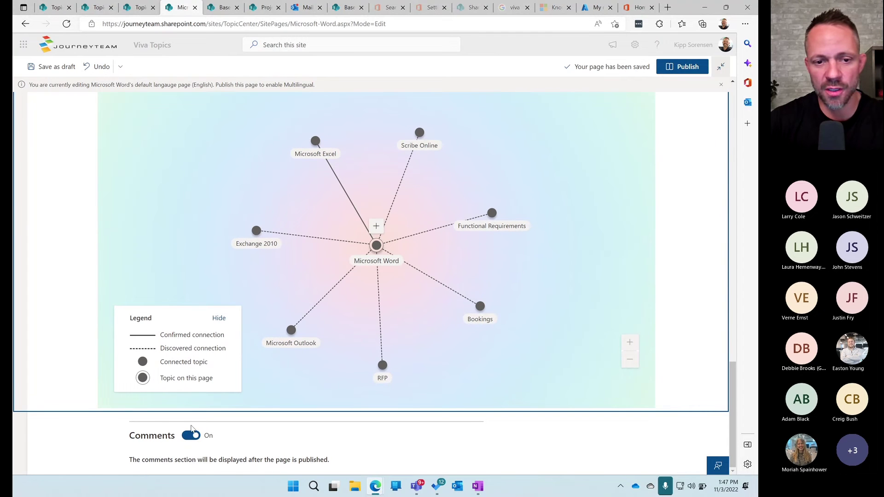
{"action": "scroll", "coordinate": [190, 436], "scroll_direction": "up", "scroll_amount": 1}
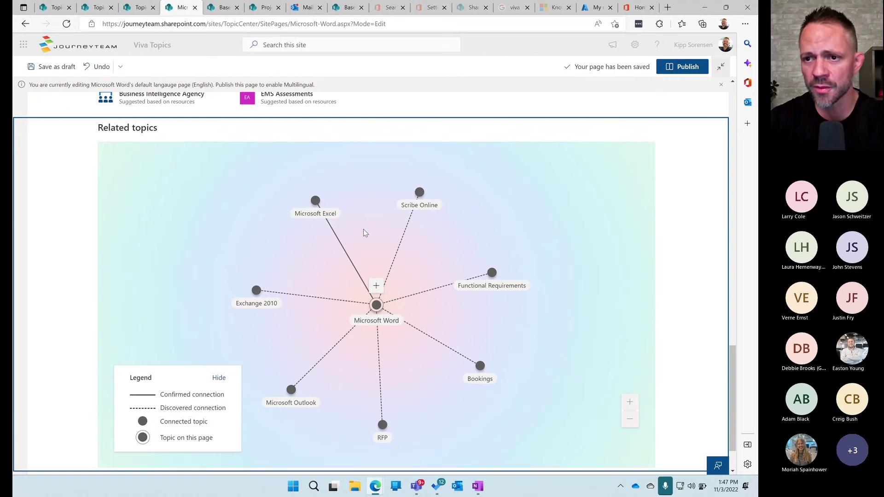
{"action": "scroll", "coordinate": [373, 227], "scroll_direction": "up", "scroll_amount": 7}
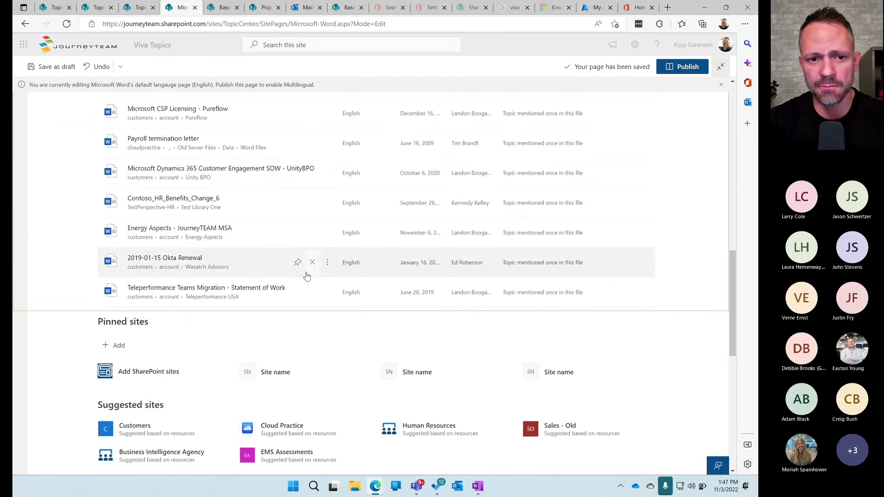
{"action": "scroll", "coordinate": [332, 230], "scroll_direction": "up", "scroll_amount": 7}
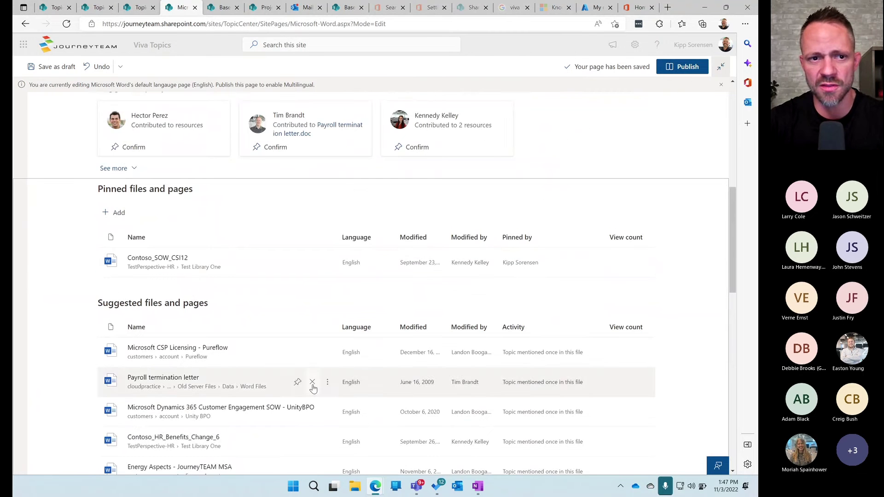
{"action": "scroll", "coordinate": [339, 300], "scroll_direction": "up", "scroll_amount": 3}
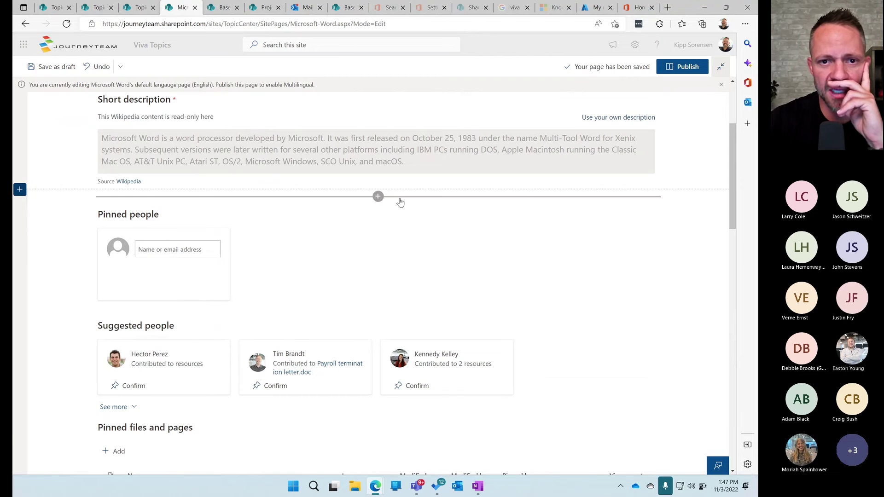
{"action": "left_click", "coordinate": [20, 190]}
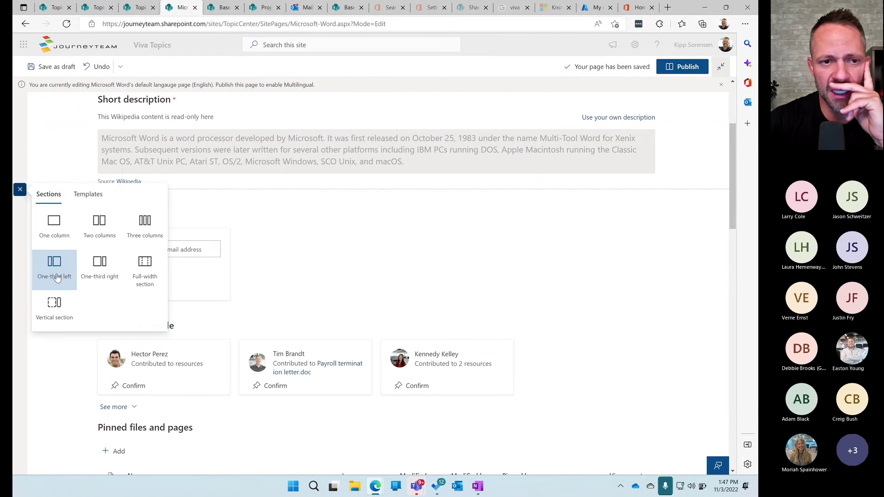
{"action": "left_click", "coordinate": [100, 222]}
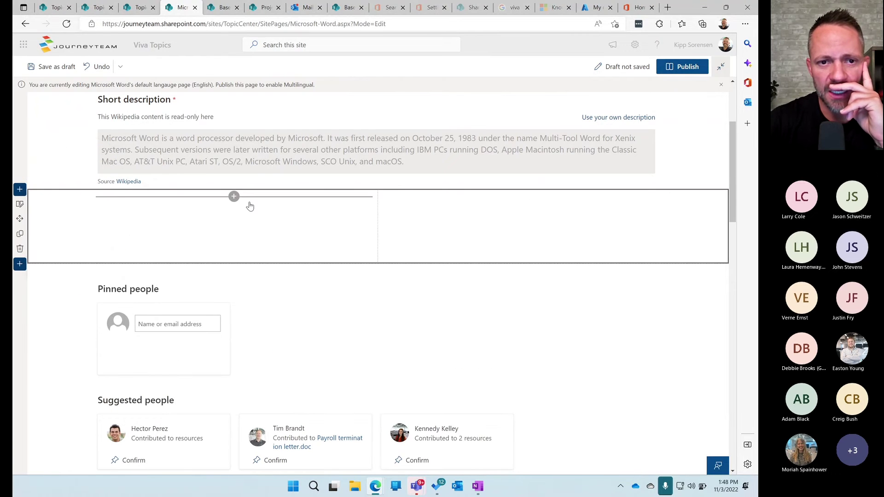
Look through the web parts available for the new section's first column and close the list without adding one.
{"action": "left_click", "coordinate": [234, 197]}
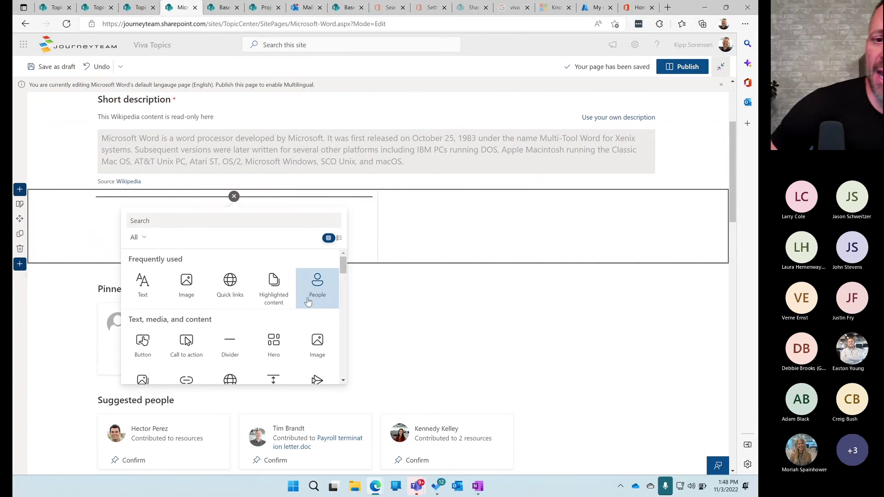
{"action": "scroll", "coordinate": [241, 331], "scroll_direction": "down", "scroll_amount": 1}
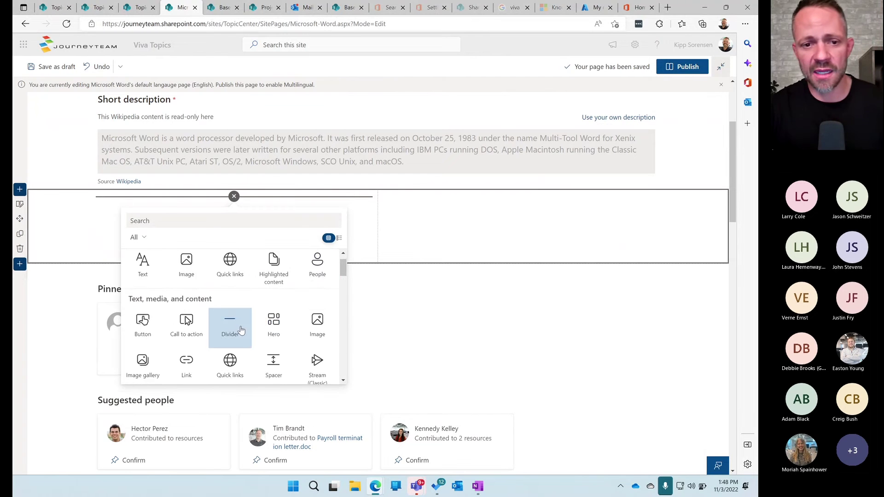
{"action": "scroll", "coordinate": [240, 330], "scroll_direction": "down", "scroll_amount": 3}
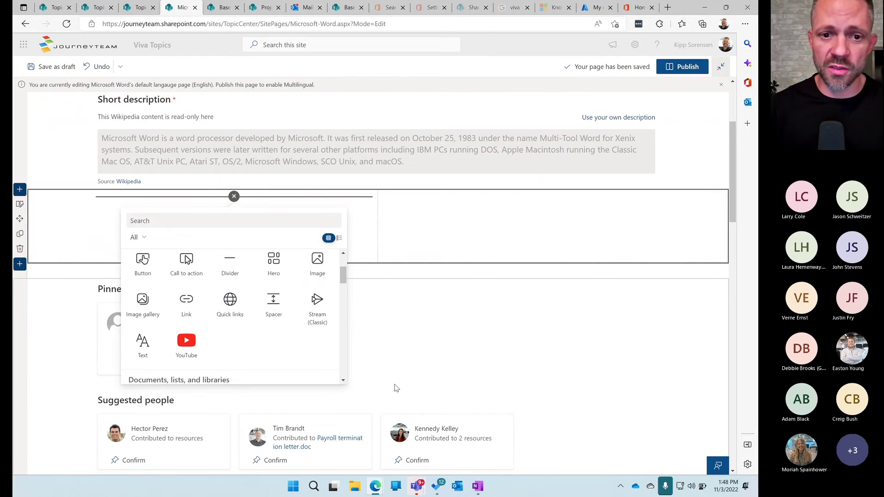
{"action": "scroll", "coordinate": [270, 326], "scroll_direction": "down", "scroll_amount": 2}
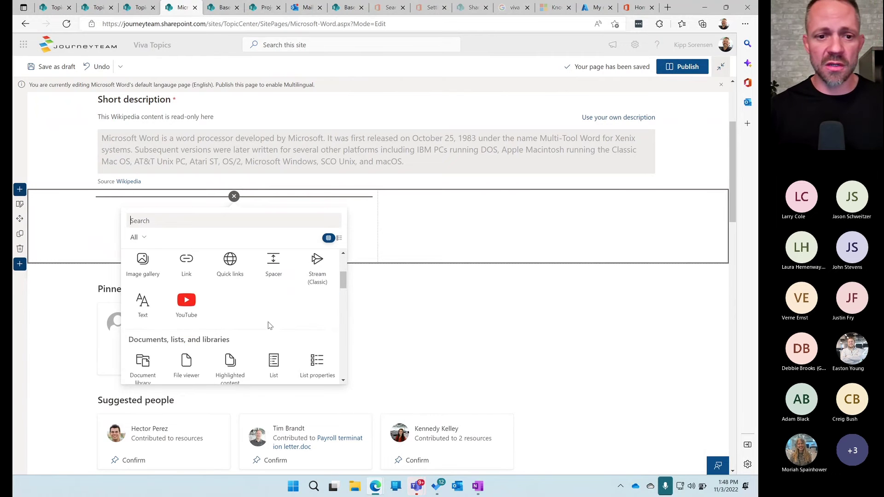
{"action": "scroll", "coordinate": [269, 326], "scroll_direction": "down", "scroll_amount": 10}
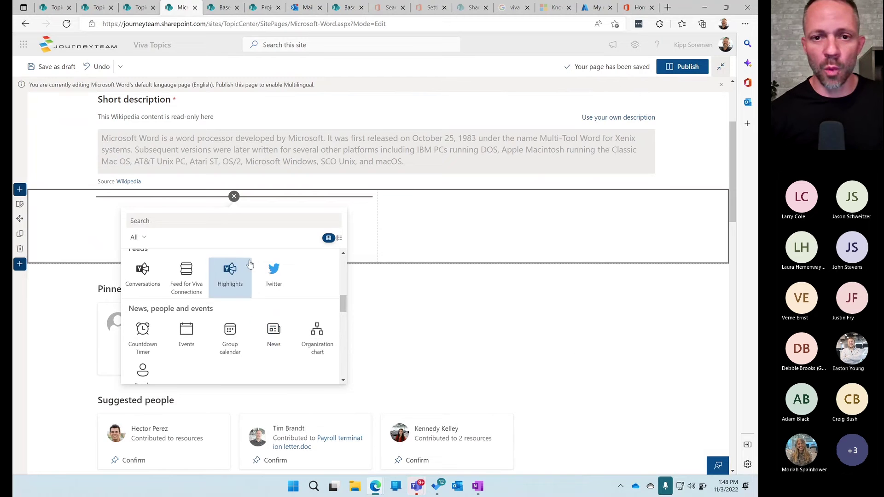
{"action": "left_click", "coordinate": [556, 310]}
Publish the Microsoft Word topic page and review the published page down to its related topics.
{"action": "left_click", "coordinate": [688, 69]}
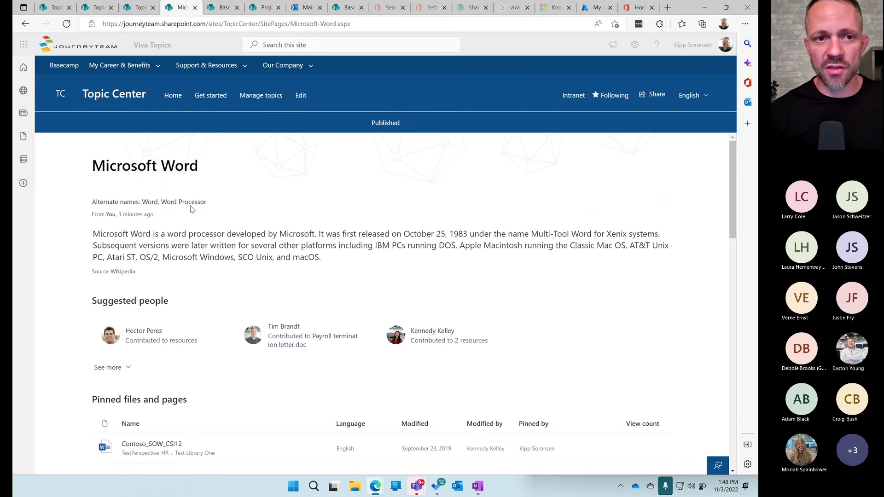
{"action": "scroll", "coordinate": [266, 203], "scroll_direction": "down", "scroll_amount": 15}
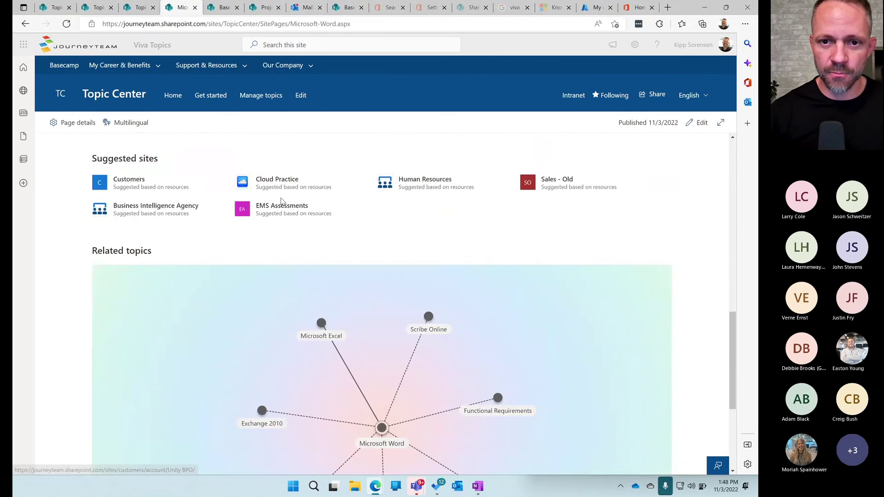
Switch to Microsoft Teams, open the Topics app and dismiss the do-not-disturb status banner.
{"action": "scroll", "coordinate": [278, 197], "scroll_direction": "up", "scroll_amount": 14}
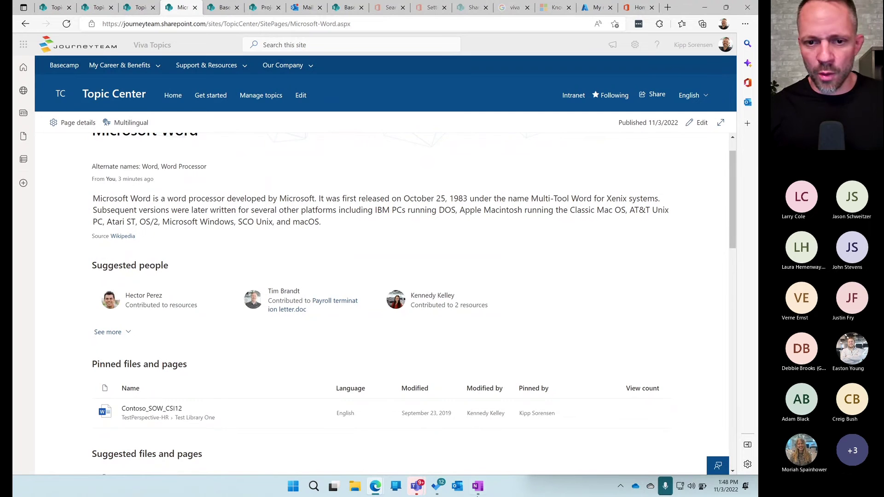
{"action": "mouse_move", "coordinate": [417, 488]}
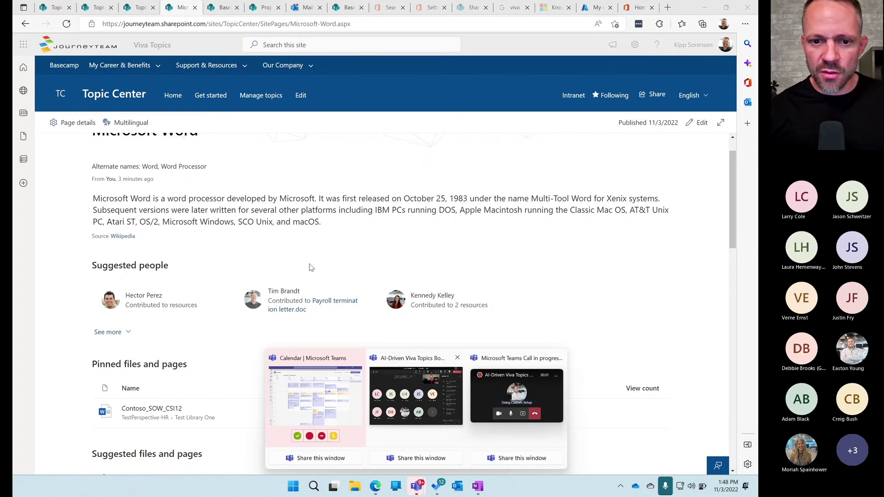
{"action": "left_click", "coordinate": [303, 387]}
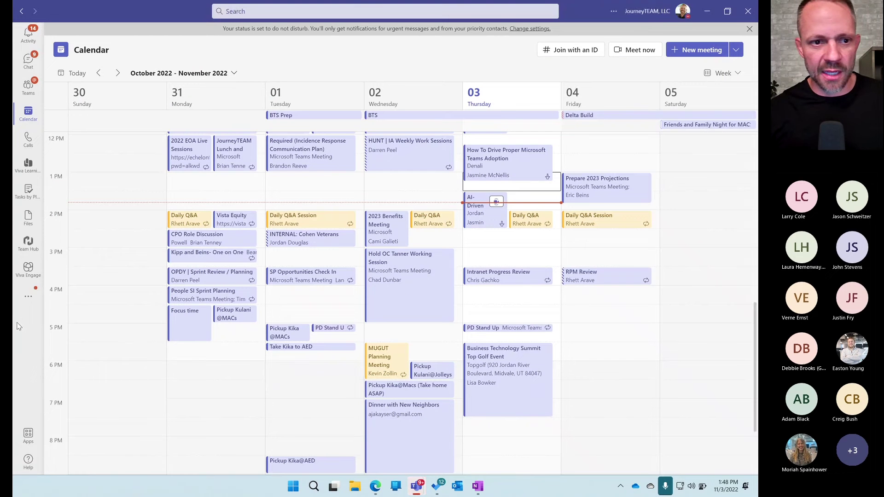
{"action": "left_click", "coordinate": [28, 296]}
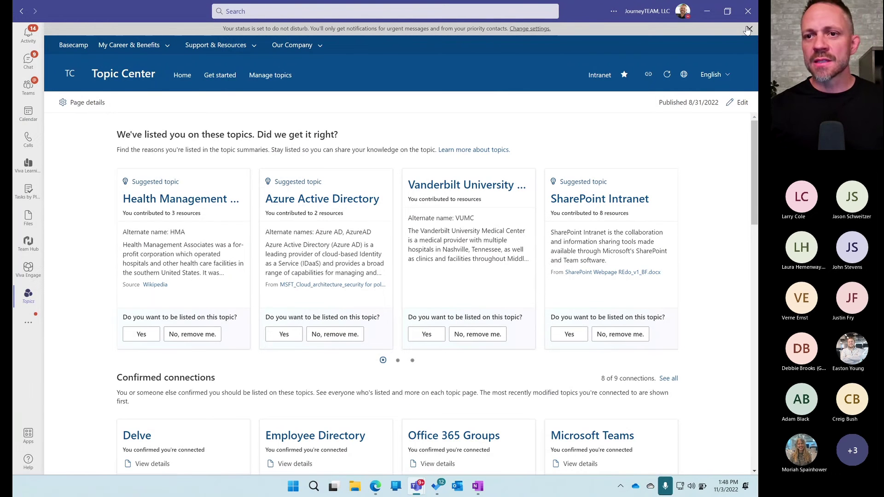
{"action": "left_click", "coordinate": [749, 28]}
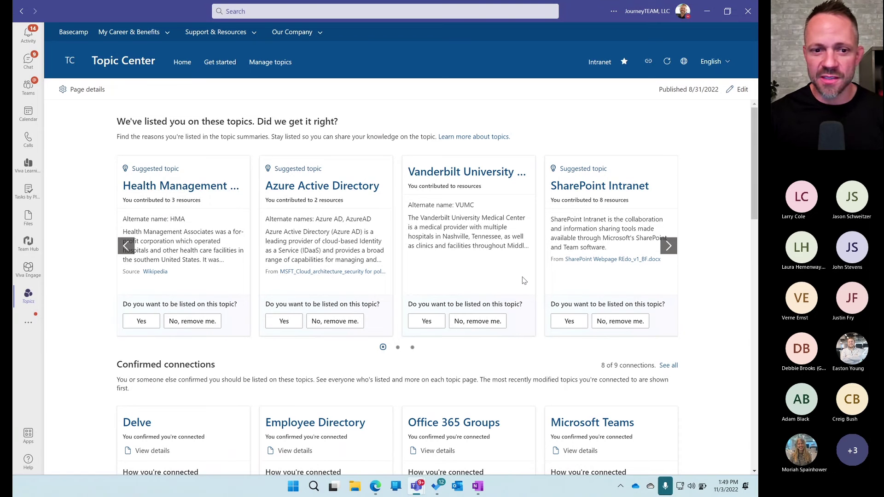
Look through the Topic Center home page in Teams, from the suggested topics and confirmed connections down to the news section.
{"action": "scroll", "coordinate": [515, 280], "scroll_direction": "down", "scroll_amount": 3}
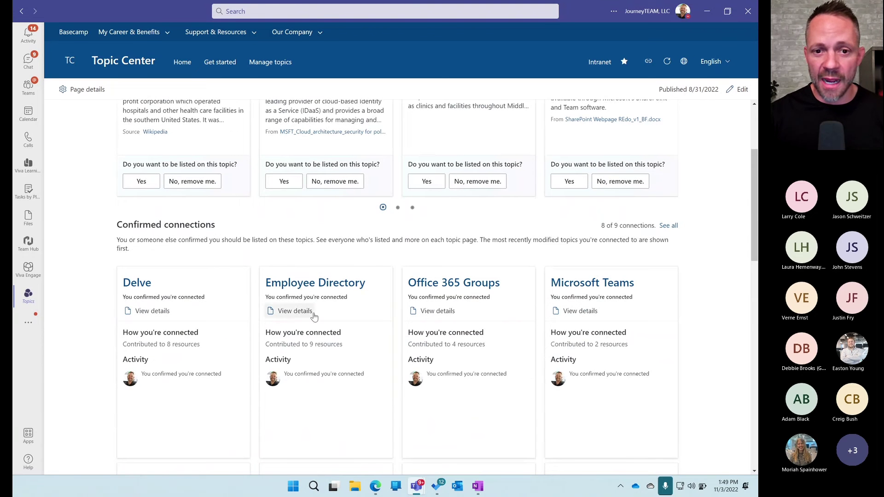
{"action": "scroll", "coordinate": [295, 312], "scroll_direction": "down", "scroll_amount": 2}
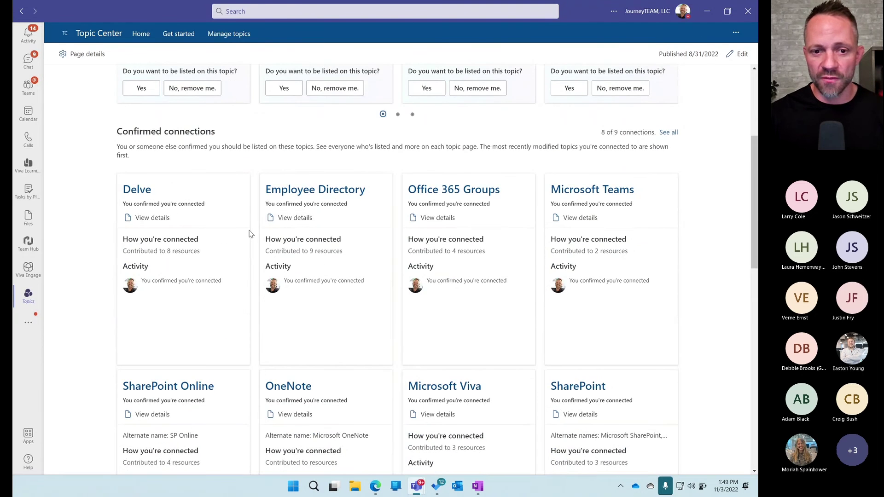
{"action": "scroll", "coordinate": [321, 260], "scroll_direction": "down", "scroll_amount": 7}
{"action": "scroll", "coordinate": [308, 256], "scroll_direction": "down", "scroll_amount": 5}
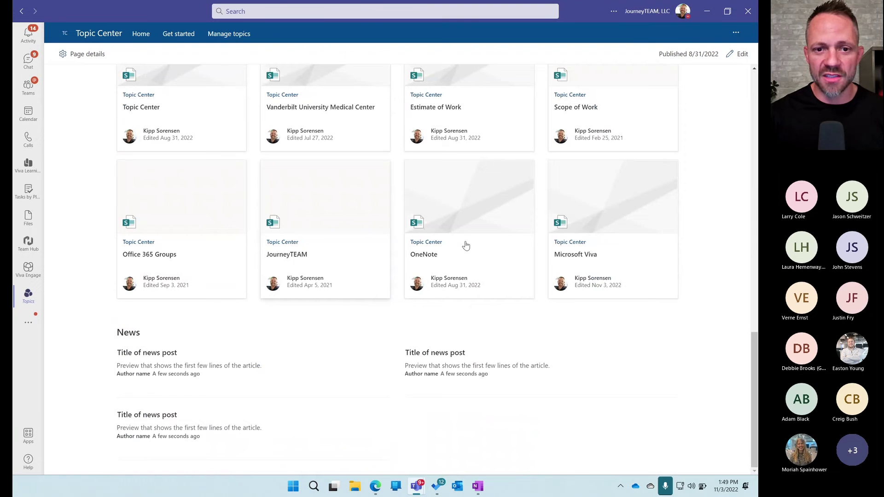
{"action": "scroll", "coordinate": [460, 240], "scroll_direction": "up", "scroll_amount": 12}
{"action": "scroll", "coordinate": [462, 232], "scroll_direction": "up", "scroll_amount": 4}
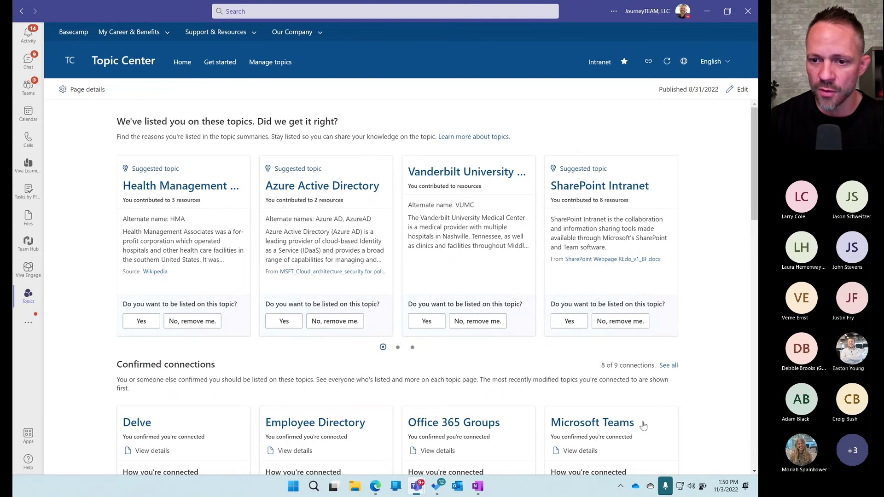
Check the meeting chat, then switch to the Edge window with the topic pages and make the Basecamp intranet its first tab.
{"action": "key", "text": "alt+Tab"}
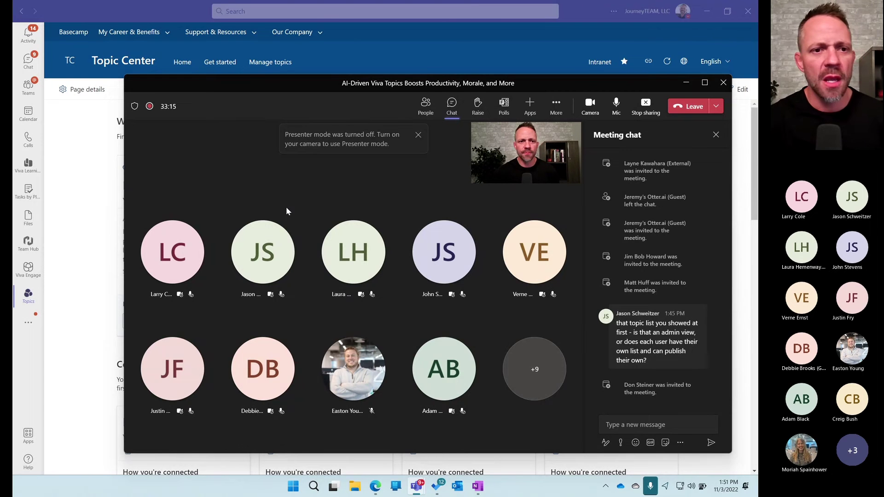
{"action": "left_click", "coordinate": [90, 270]}
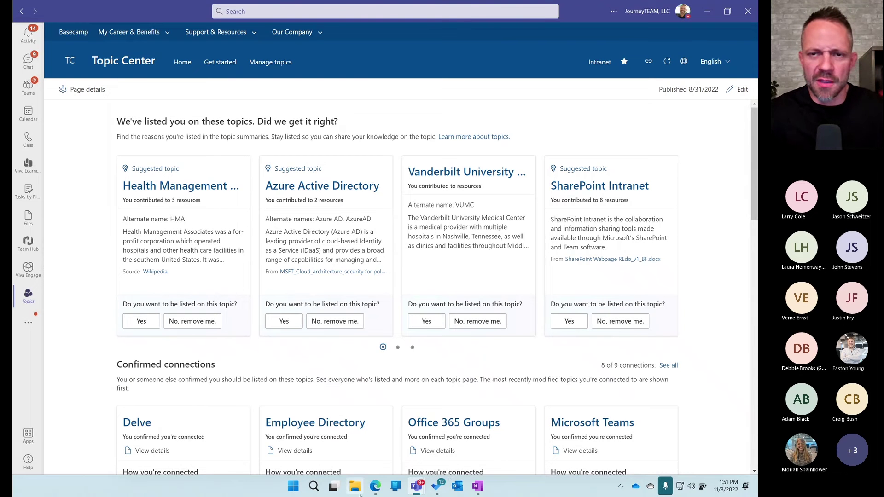
{"action": "mouse_move", "coordinate": [379, 479]}
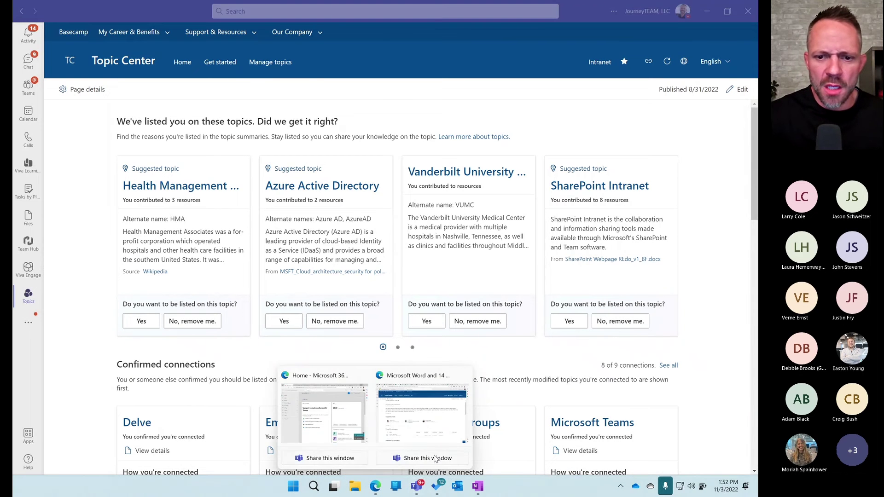
{"action": "left_click", "coordinate": [422, 438]}
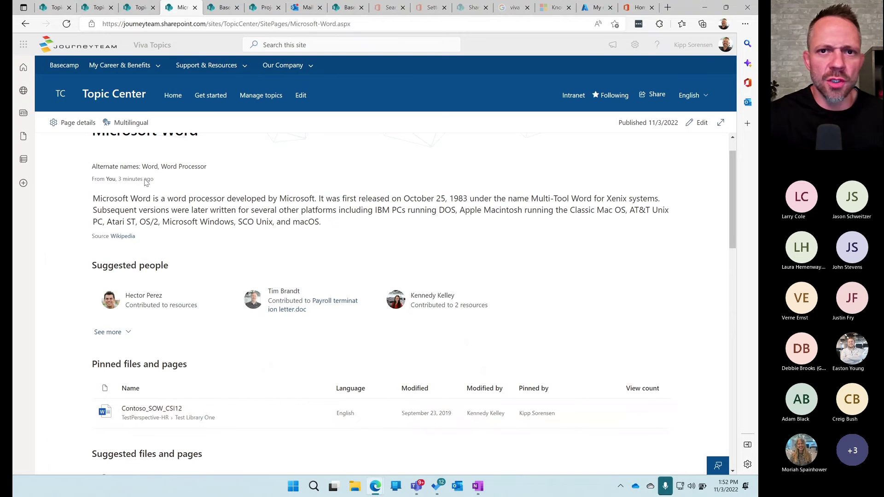
{"action": "left_click_drag", "start_coordinate": [348, 10], "coordinate": [63, 14]}
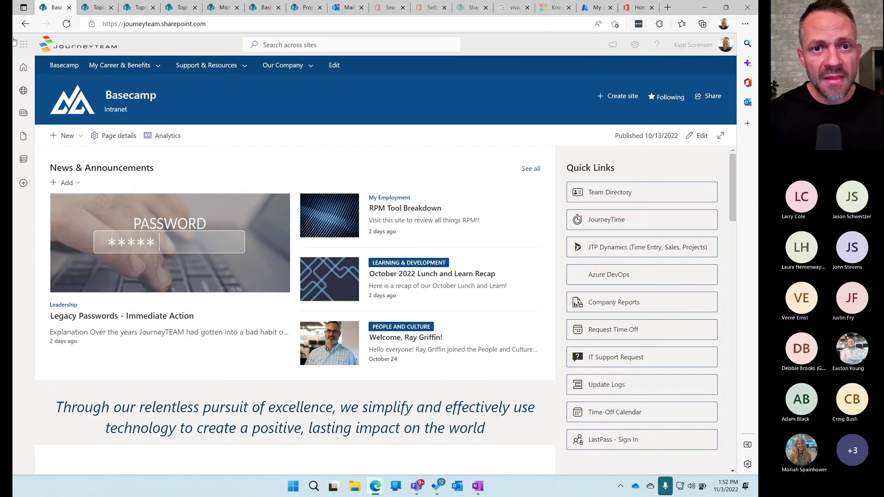
Search the Basecamp intranet for "vumc".
{"action": "left_click", "coordinate": [309, 44]}
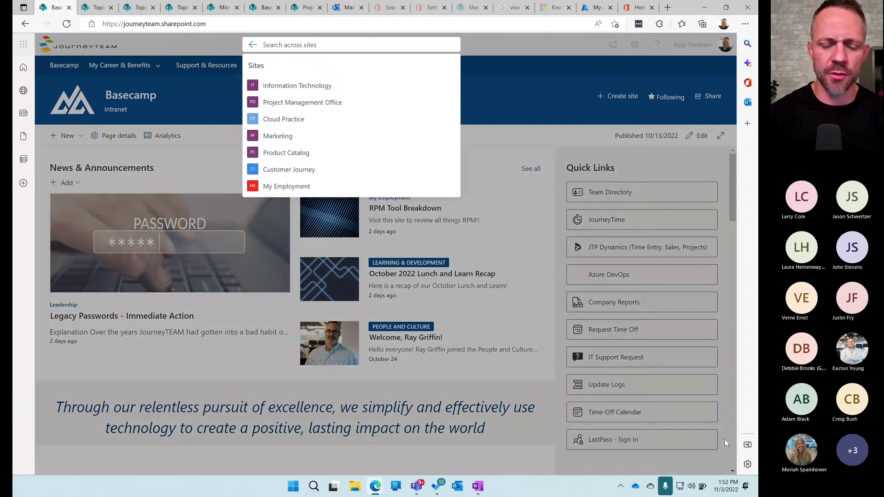
{"action": "type", "text": "vumc"}
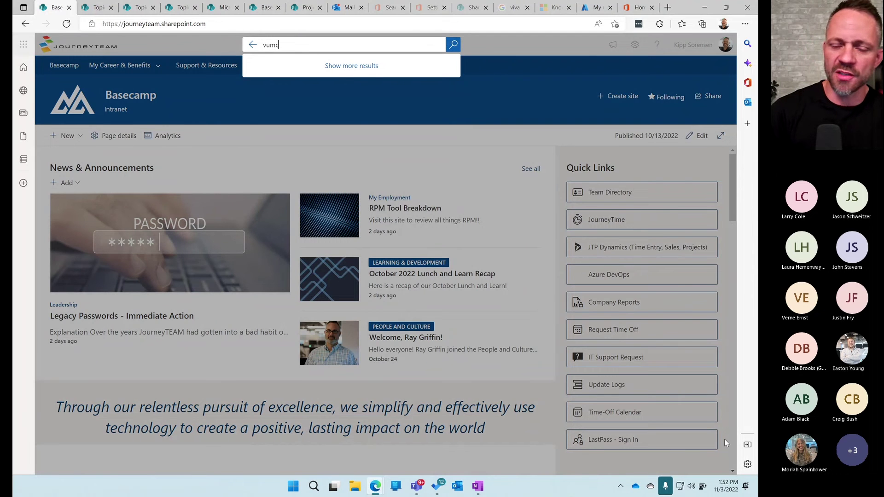
{"action": "key", "text": "Return"}
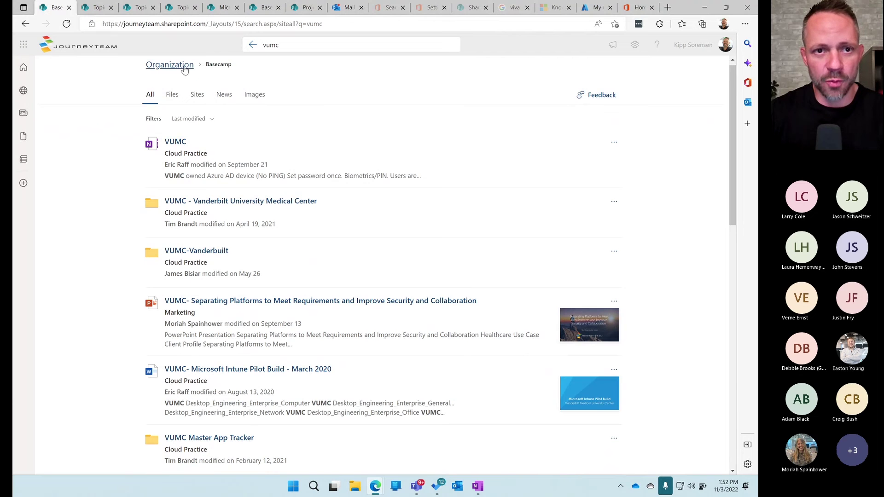
Skim the first page of Basecamp search results, narrow them to files and return to all result types.
{"action": "scroll", "coordinate": [278, 187], "scroll_direction": "down", "scroll_amount": 15}
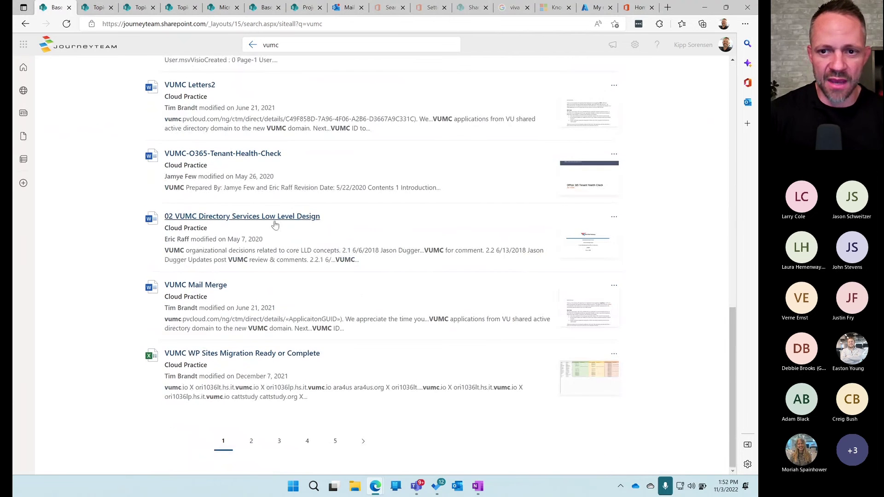
{"action": "scroll", "coordinate": [288, 184], "scroll_direction": "up", "scroll_amount": 15}
{"action": "scroll", "coordinate": [253, 218], "scroll_direction": "down", "scroll_amount": 15}
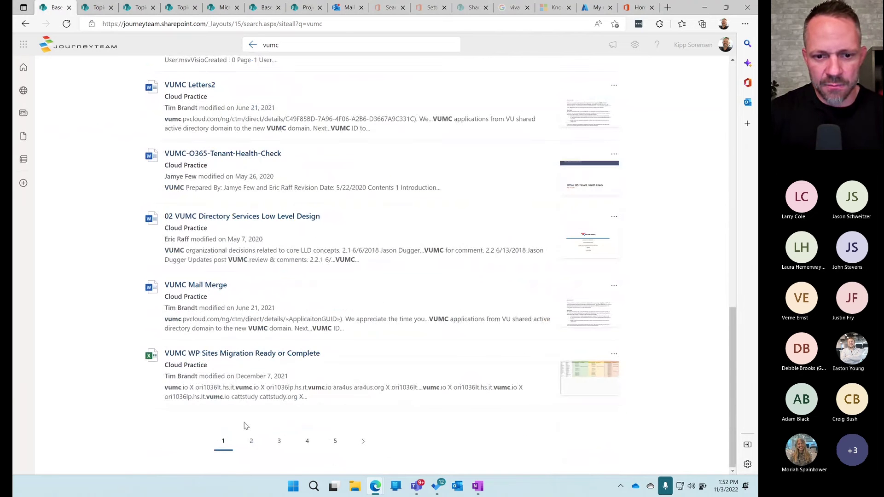
{"action": "scroll", "coordinate": [310, 440], "scroll_direction": "up", "scroll_amount": 15}
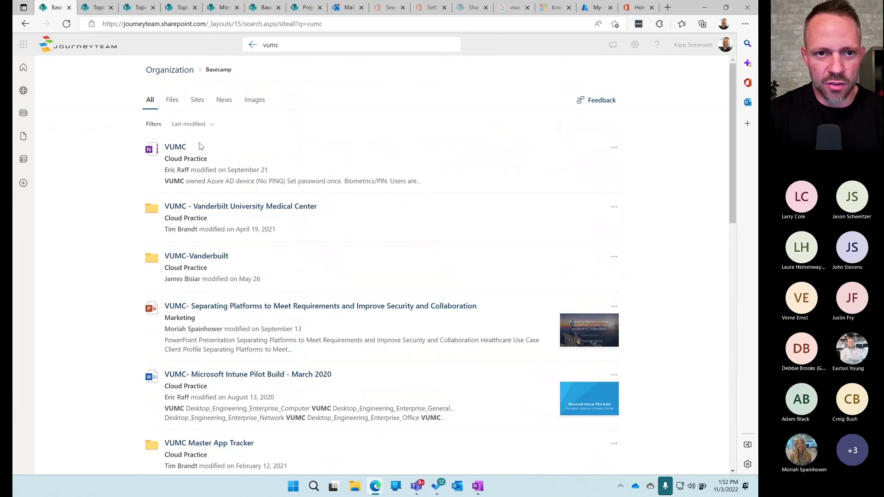
{"action": "left_click", "coordinate": [173, 100]}
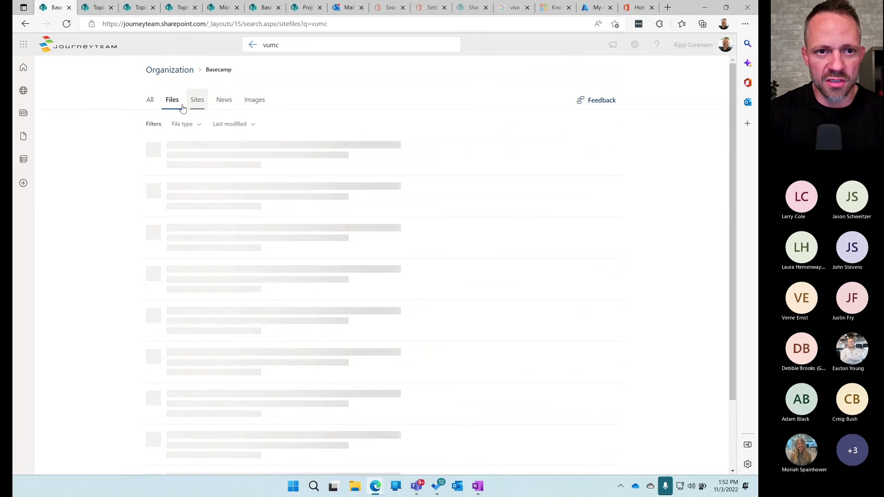
{"action": "left_click", "coordinate": [149, 95]}
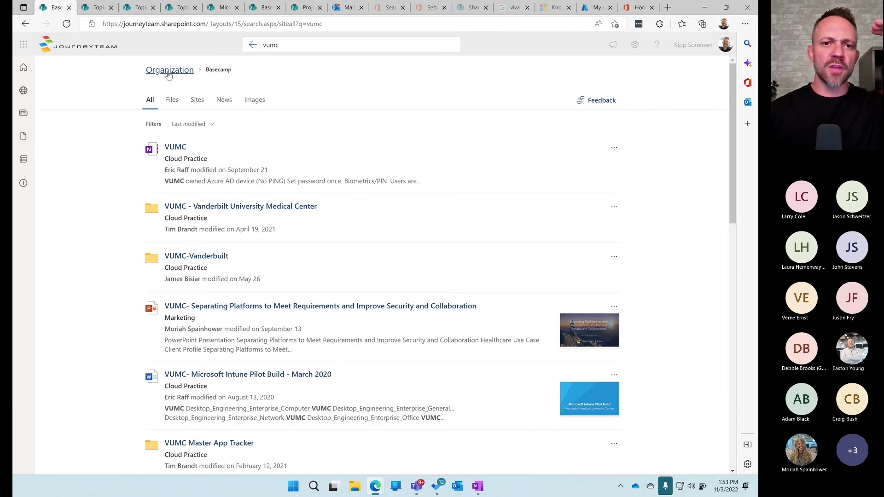
Widen the vumc search to the whole organization and open the Vanderbilt University Medical Center topic page from its topic card.
{"action": "left_click", "coordinate": [169, 71]}
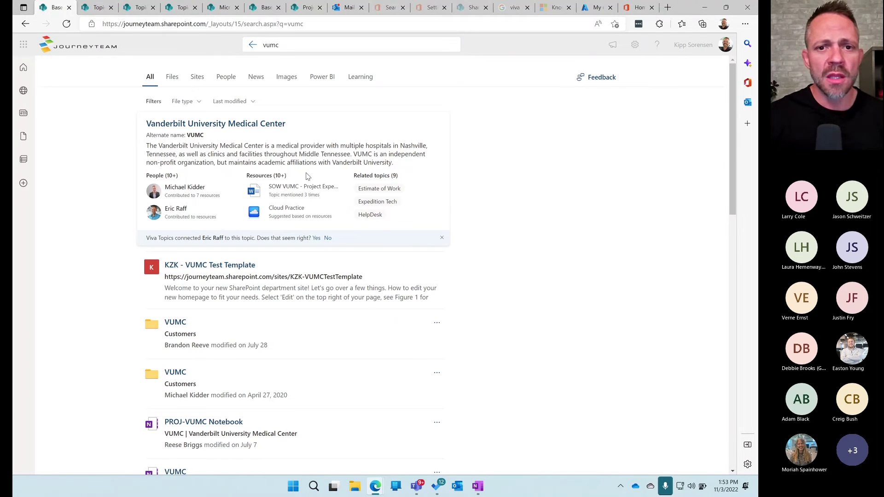
{"action": "left_click_drag", "start_coordinate": [402, 166], "coordinate": [146, 147]}
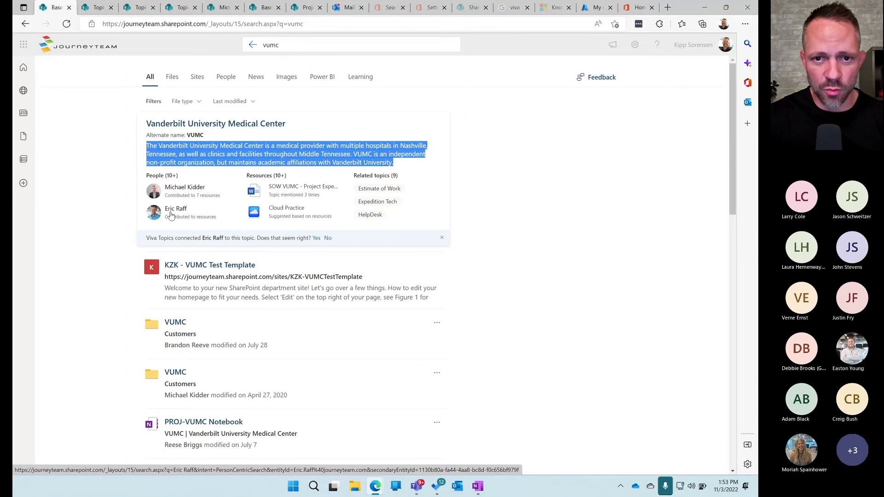
{"action": "left_click", "coordinate": [223, 128]}
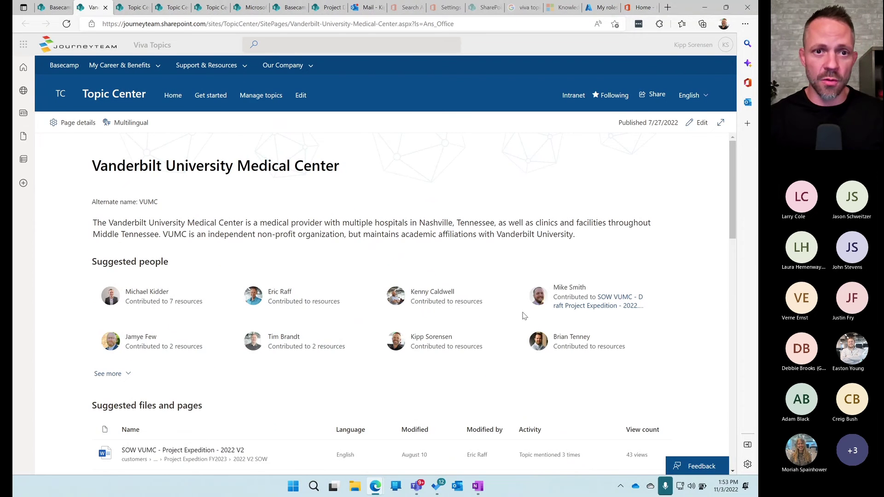
Review the Vanderbilt University Medical Center topic page, including its suggested people, files, sites and related topics map.
{"action": "scroll", "coordinate": [292, 263], "scroll_direction": "down", "scroll_amount": 5}
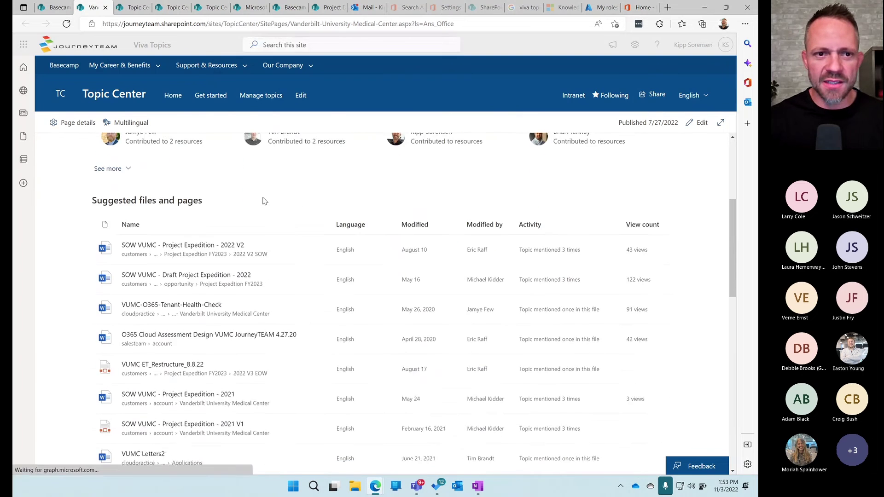
{"action": "scroll", "coordinate": [263, 199], "scroll_direction": "up", "scroll_amount": 4}
{"action": "scroll", "coordinate": [191, 276], "scroll_direction": "down", "scroll_amount": 12}
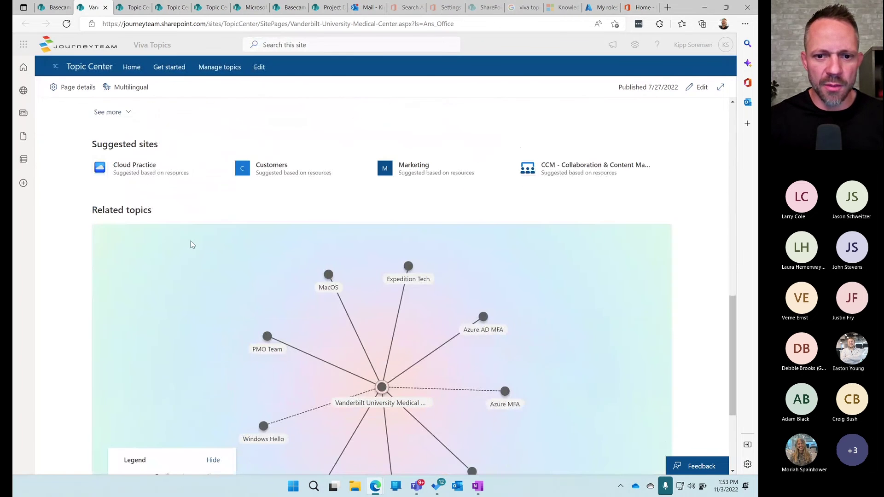
{"action": "scroll", "coordinate": [191, 243], "scroll_direction": "down", "scroll_amount": 2}
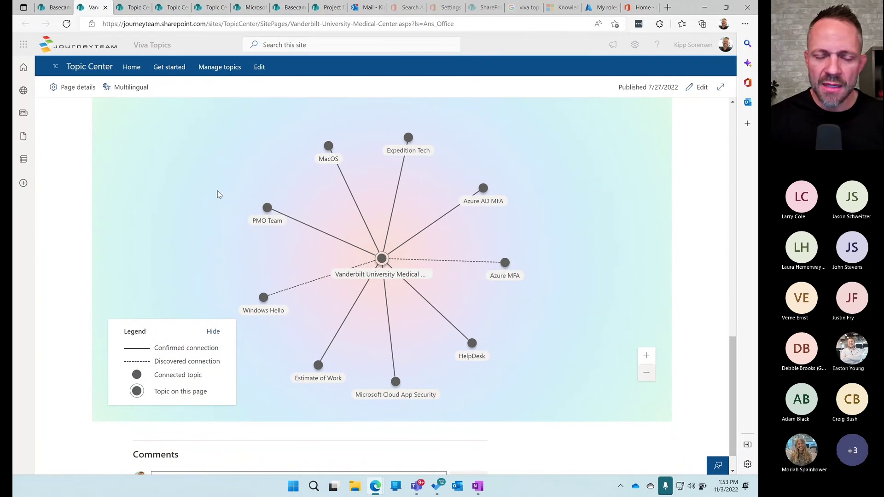
{"action": "scroll", "coordinate": [350, 185], "scroll_direction": "up", "scroll_amount": 3}
{"action": "scroll", "coordinate": [482, 169], "scroll_direction": "down", "scroll_amount": 4}
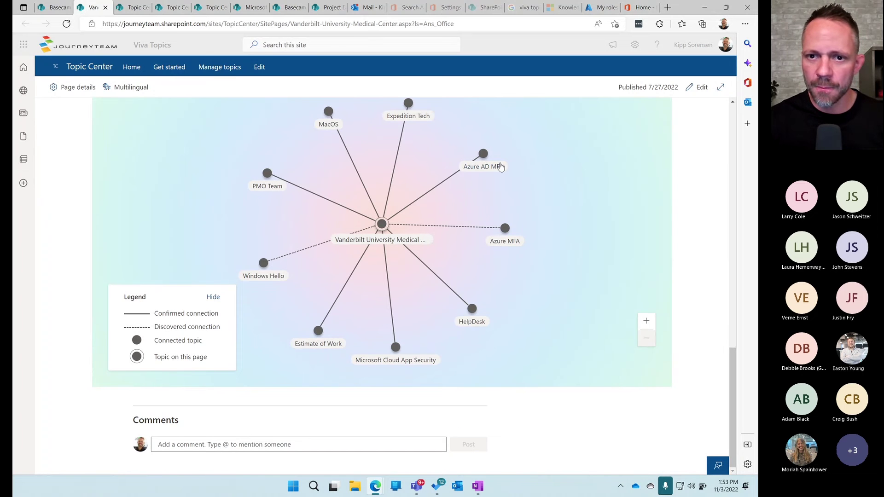
Open the related Azure AD MFA topic, review its page down to the related topics, and return to the vumc search results.
{"action": "mouse_move", "coordinate": [480, 172]}
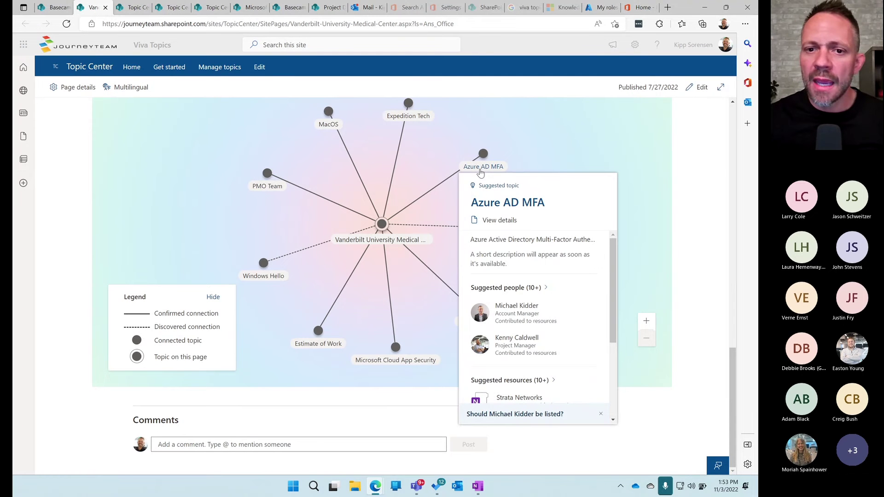
{"action": "left_click", "coordinate": [501, 204]}
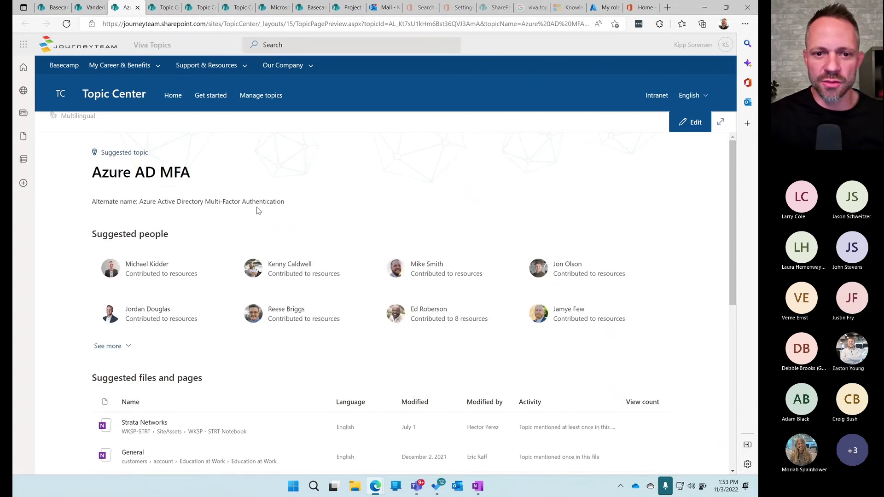
{"action": "scroll", "coordinate": [261, 206], "scroll_direction": "down", "scroll_amount": 10}
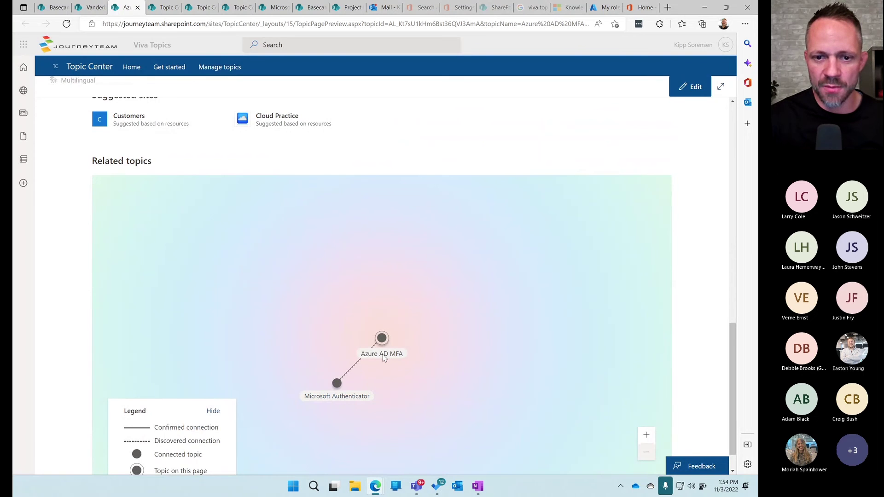
{"action": "scroll", "coordinate": [253, 302], "scroll_direction": "up", "scroll_amount": 10}
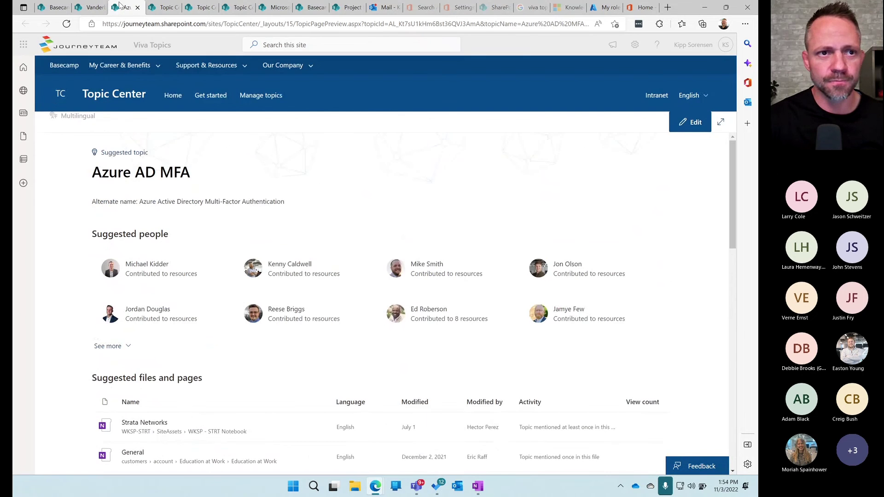
{"action": "left_click", "coordinate": [52, 7]}
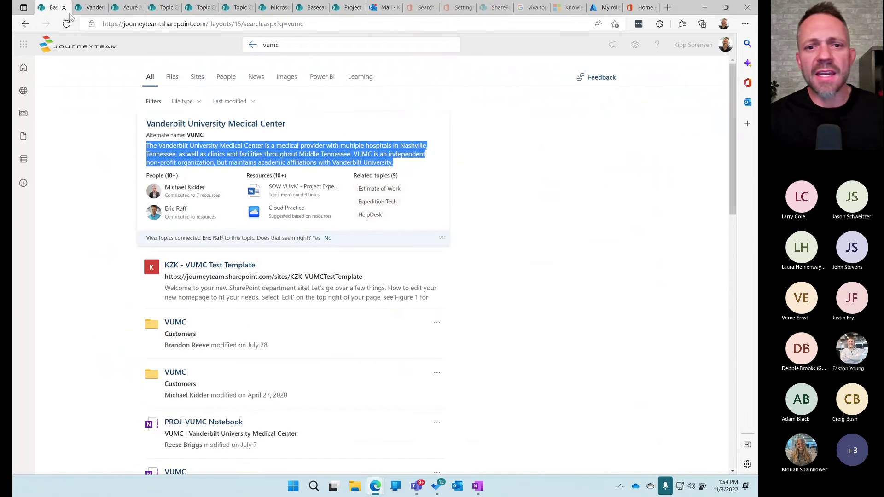
{"action": "left_click", "coordinate": [50, 175]}
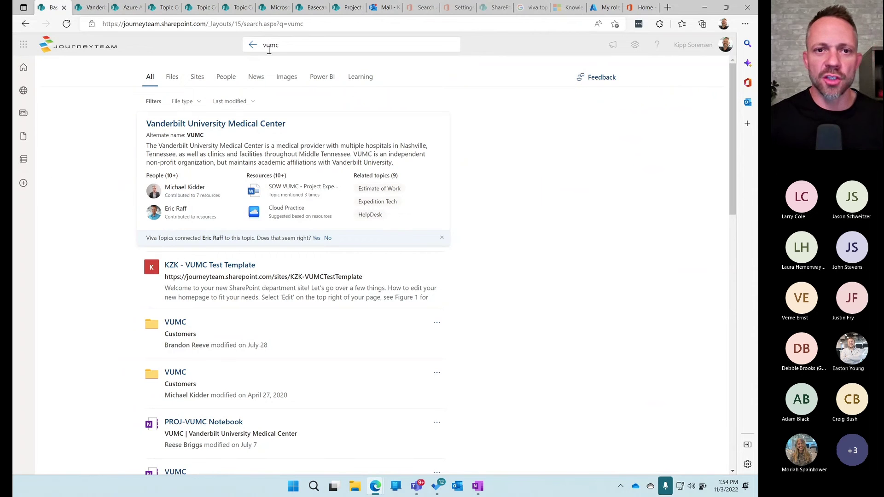
Close the leftover Vanderbilt, Azure AD MFA, Topic Center and Microsoft Word topic pages, leaving the vumc search results open.
{"action": "left_click", "coordinate": [64, 8]}
{"action": "left_click", "coordinate": [64, 7]}
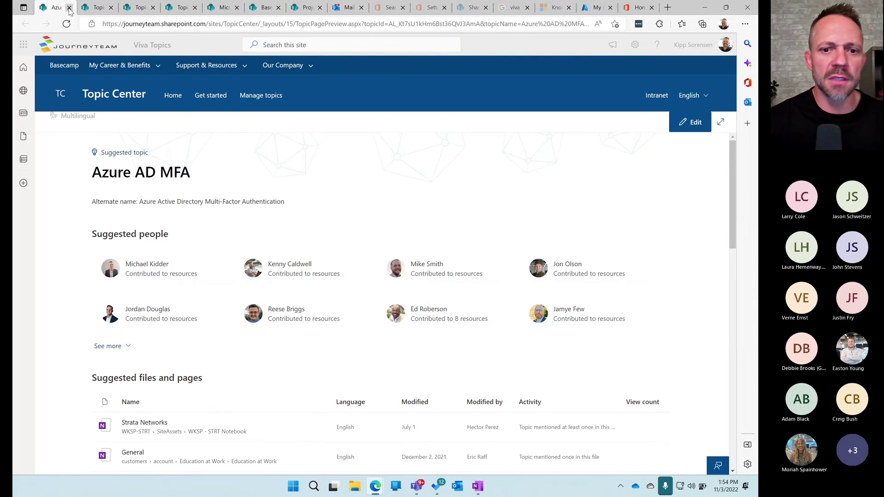
{"action": "left_click", "coordinate": [69, 7]}
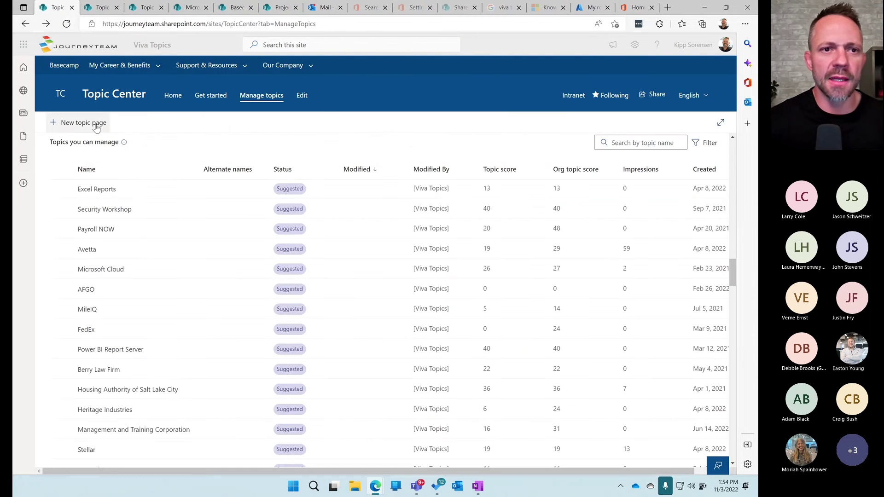
{"action": "left_click", "coordinate": [72, 8]}
{"action": "left_click", "coordinate": [72, 8]}
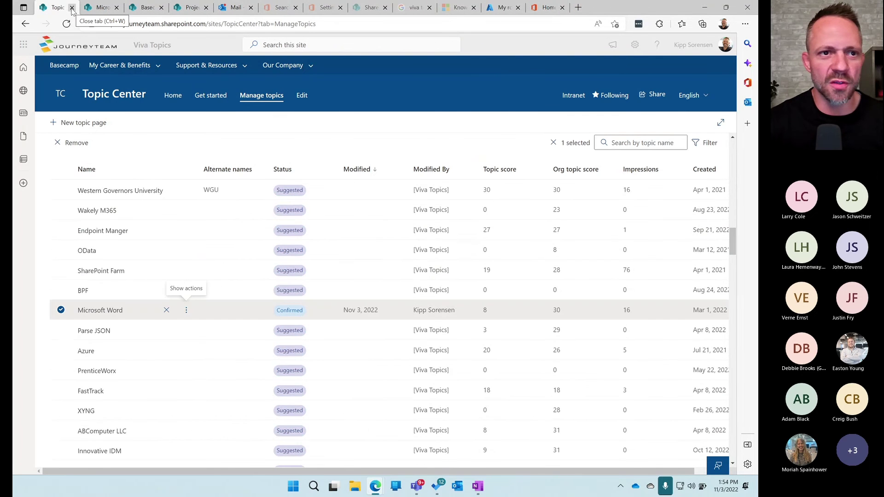
{"action": "left_click", "coordinate": [72, 8]}
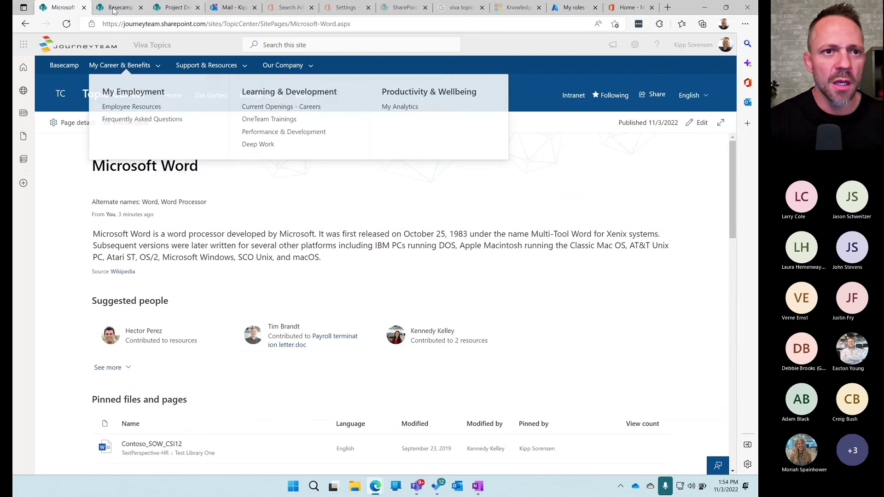
{"action": "left_click", "coordinate": [72, 7]}
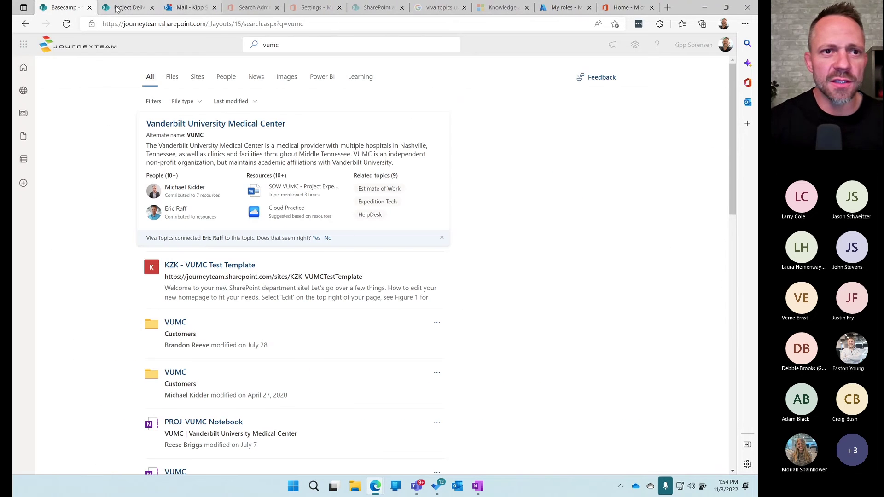
Review the Project Delivery page down to its meeting calendar, then preview the JourneyTEAM topic card from the Summary text.
{"action": "left_click", "coordinate": [122, 8]}
{"action": "left_click", "coordinate": [282, 65]}
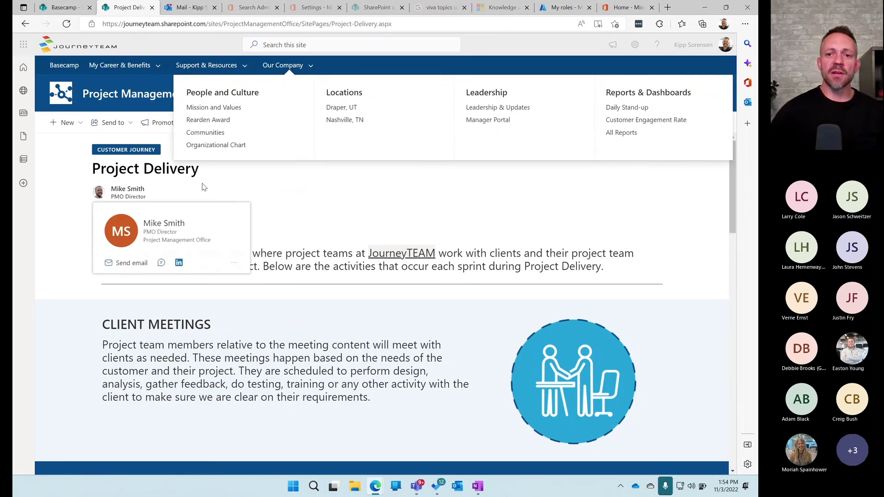
{"action": "left_click", "coordinate": [54, 279]}
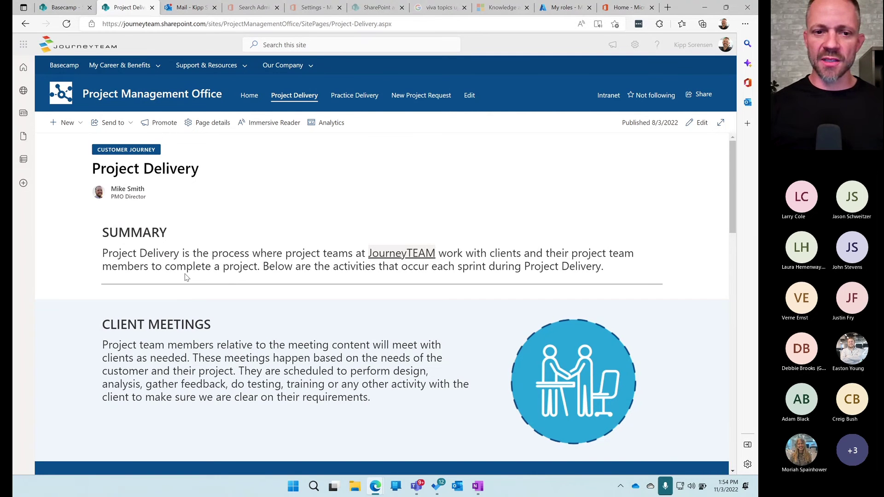
{"action": "scroll", "coordinate": [186, 277], "scroll_direction": "down", "scroll_amount": 1}
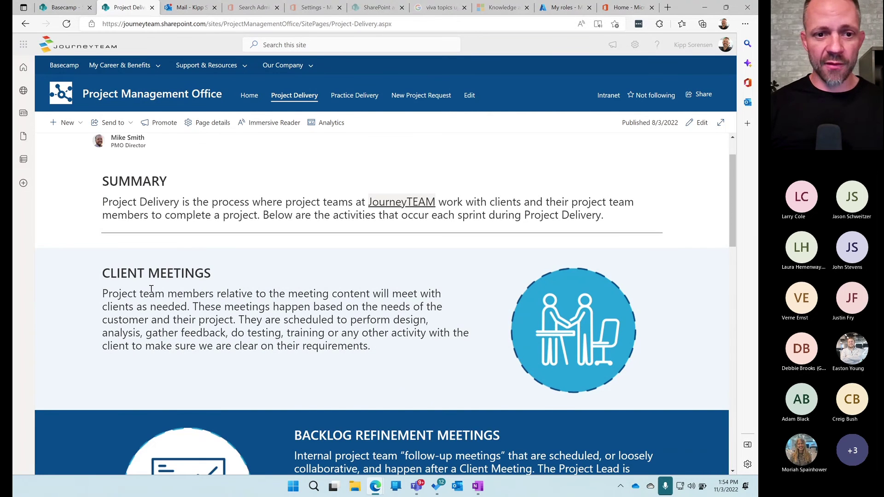
{"action": "scroll", "coordinate": [152, 288], "scroll_direction": "down", "scroll_amount": 4}
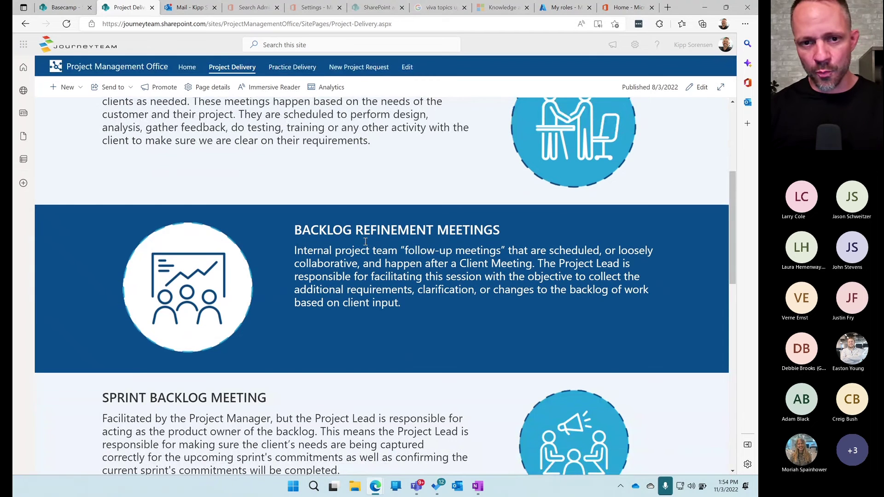
{"action": "scroll", "coordinate": [309, 321], "scroll_direction": "down", "scroll_amount": 2}
{"action": "scroll", "coordinate": [309, 320], "scroll_direction": "down", "scroll_amount": 3}
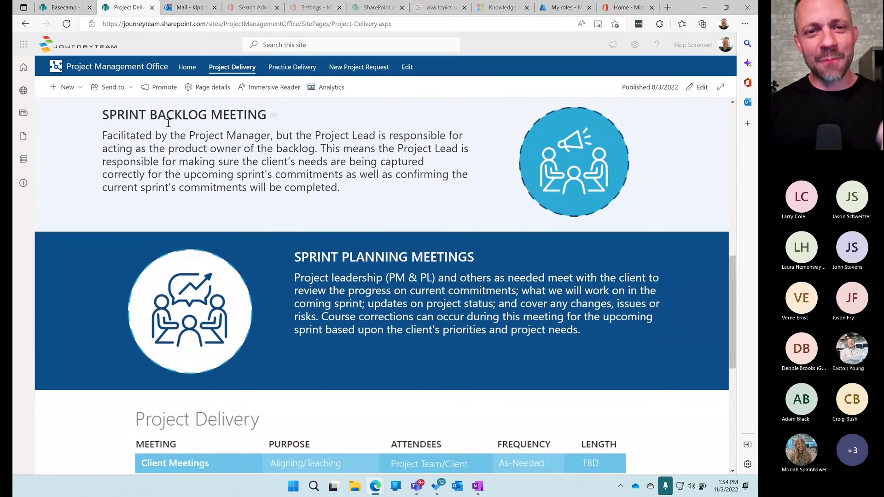
{"action": "scroll", "coordinate": [260, 432], "scroll_direction": "down", "scroll_amount": 5}
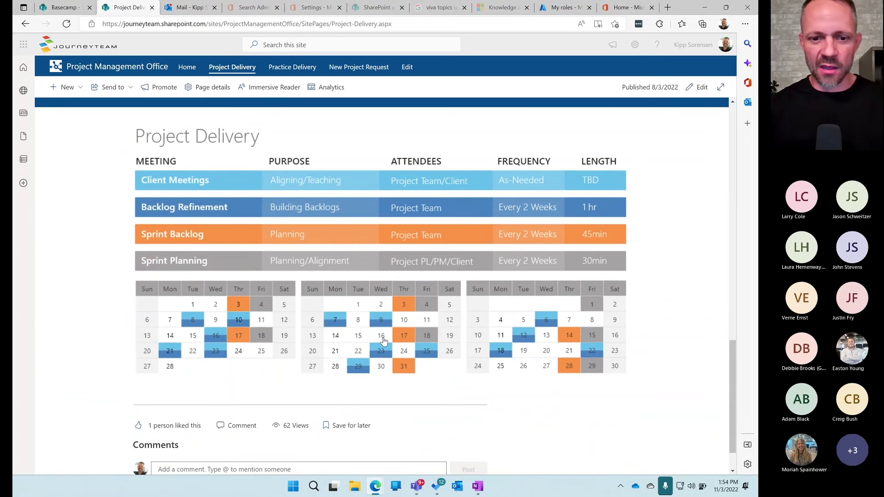
{"action": "scroll", "coordinate": [381, 323], "scroll_direction": "up", "scroll_amount": 10}
{"action": "scroll", "coordinate": [381, 322], "scroll_direction": "up", "scroll_amount": 4}
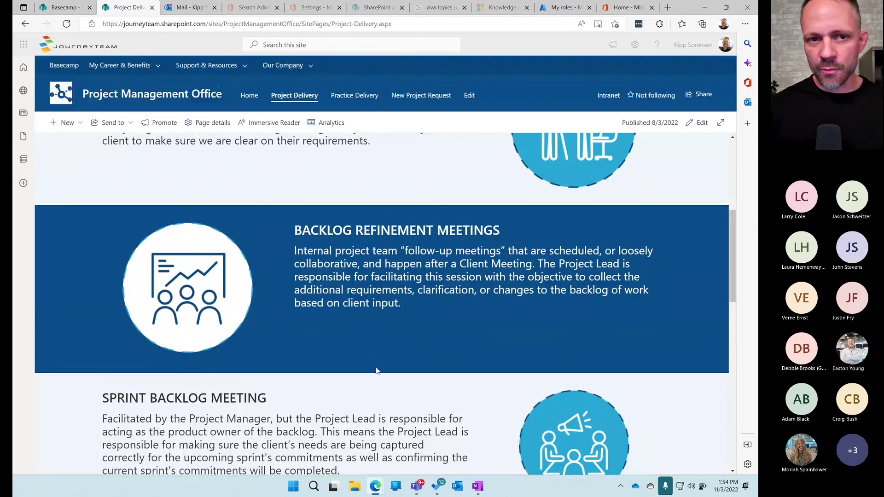
{"action": "scroll", "coordinate": [382, 375], "scroll_direction": "up", "scroll_amount": 1}
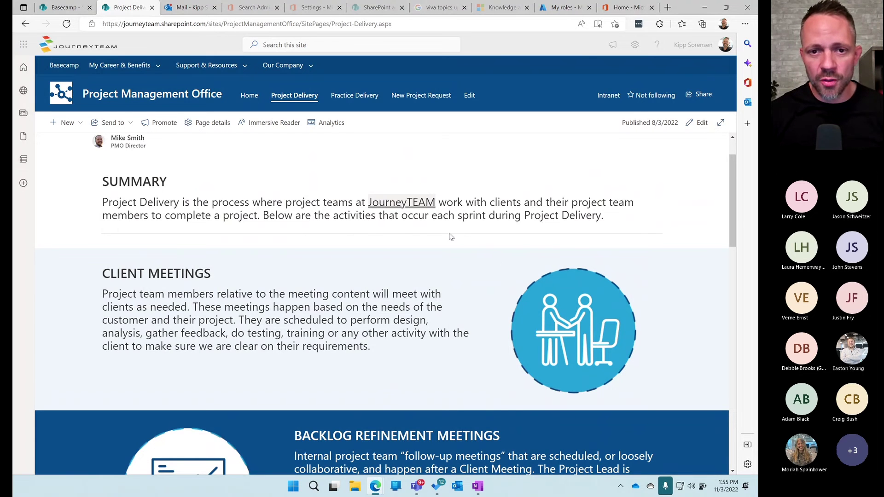
{"action": "mouse_move", "coordinate": [382, 202]}
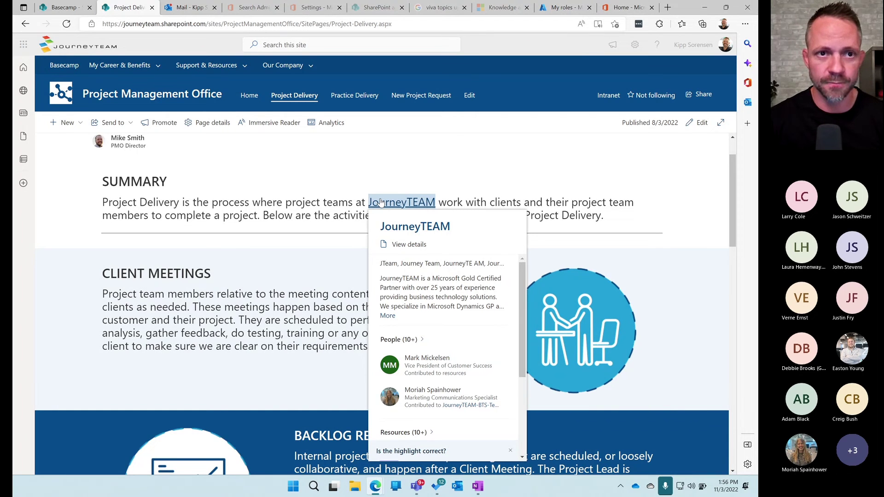
Switch to the Outlook mail draft, dismiss the default email notice and add a colleague as the recipient.
{"action": "left_click", "coordinate": [184, 8]}
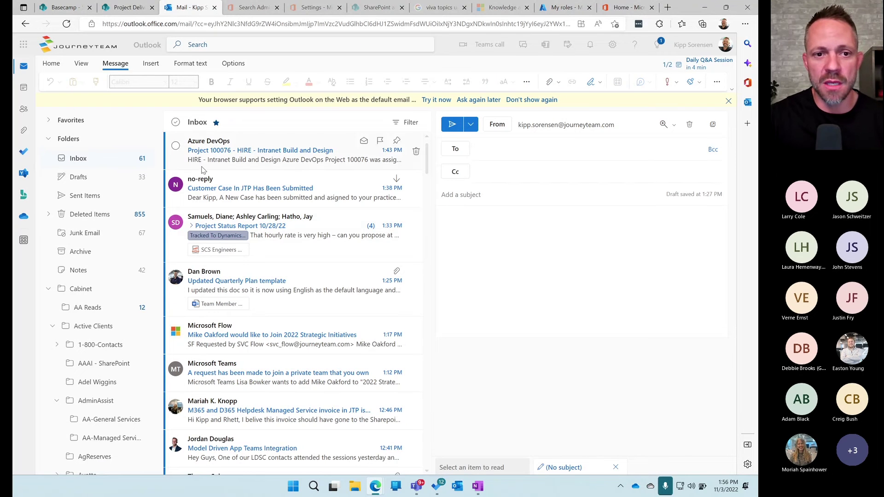
{"action": "left_click", "coordinate": [729, 101]}
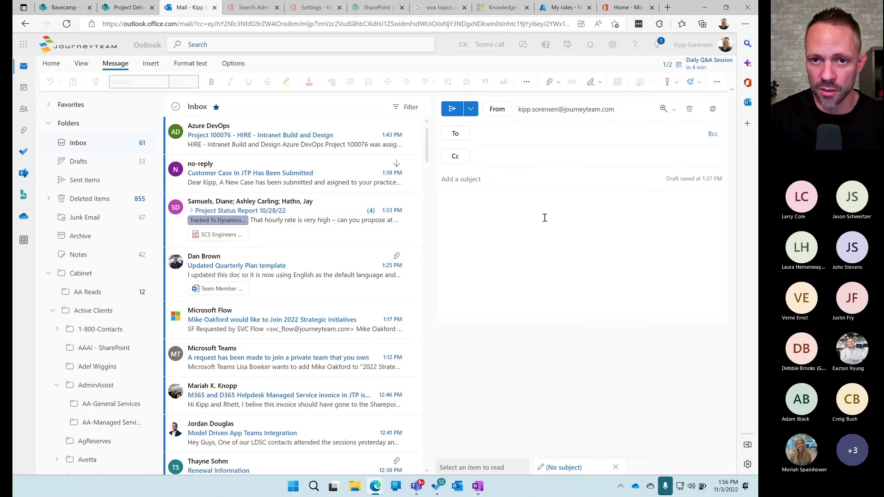
{"action": "left_click", "coordinate": [496, 131]}
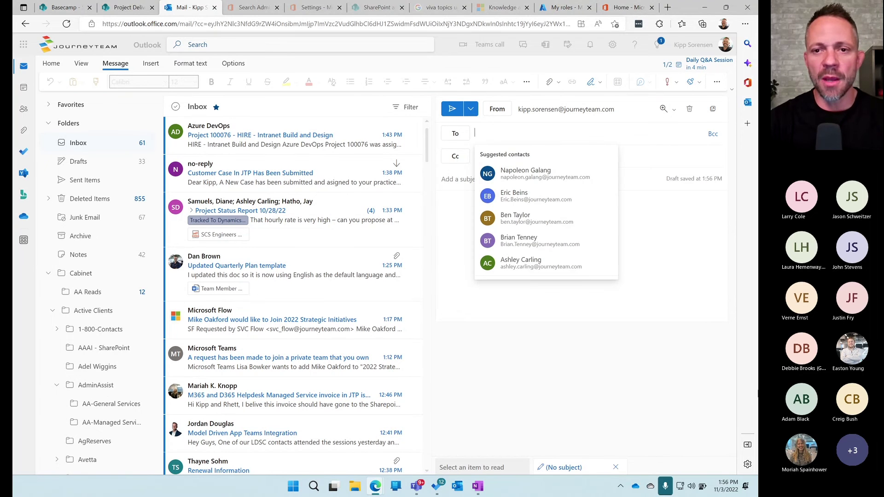
{"action": "type", "text": "rhett"}
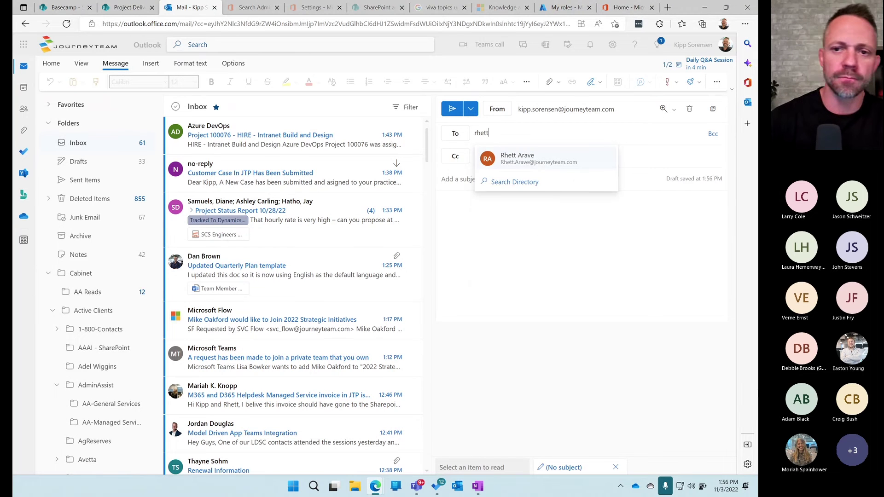
{"action": "left_click", "coordinate": [539, 158]}
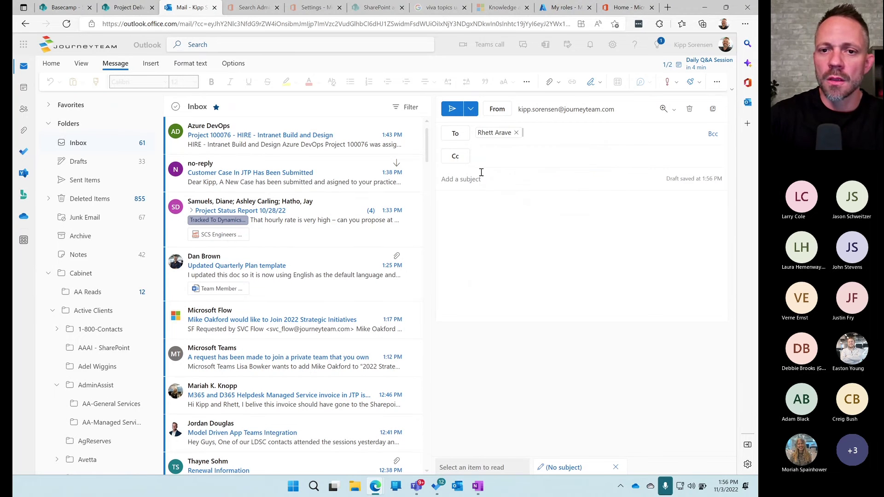
Set the email's subject to "Test for BTS Session".
{"action": "type", "text": "Tes"}
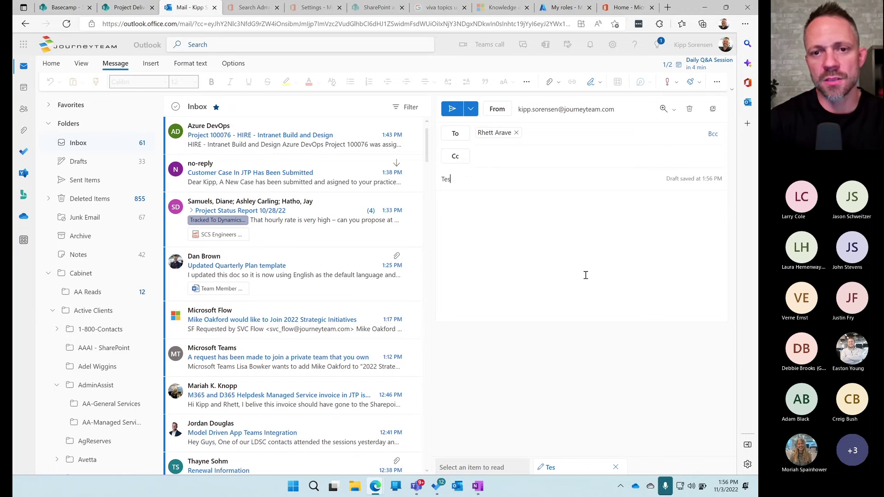
{"action": "type", "text": "t for "}
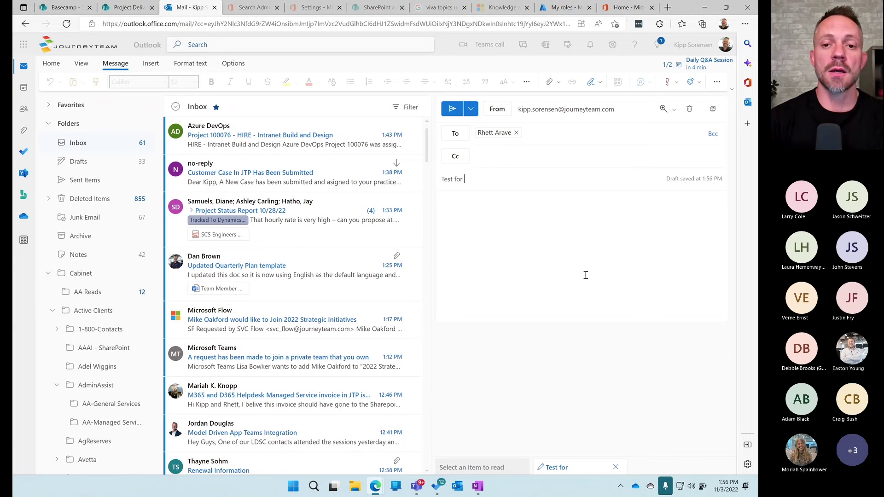
{"action": "type", "text": "BTS Session"}
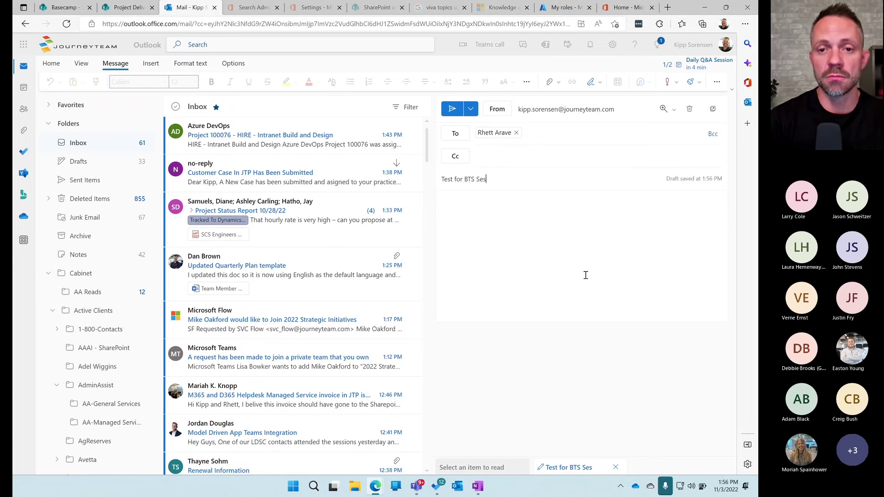
Start the message body with "Test Topic #" to call up the topic suggestions.
{"action": "left_click", "coordinate": [586, 275]}
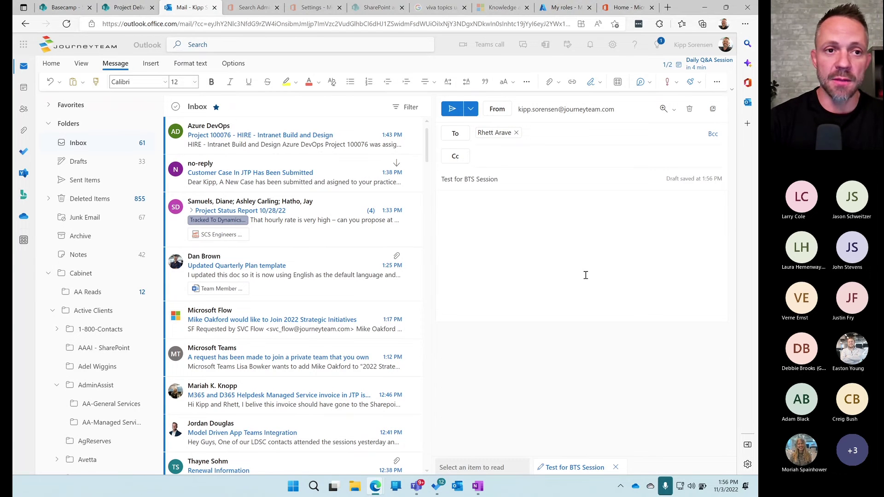
{"action": "type", "text": "Test Topic"}
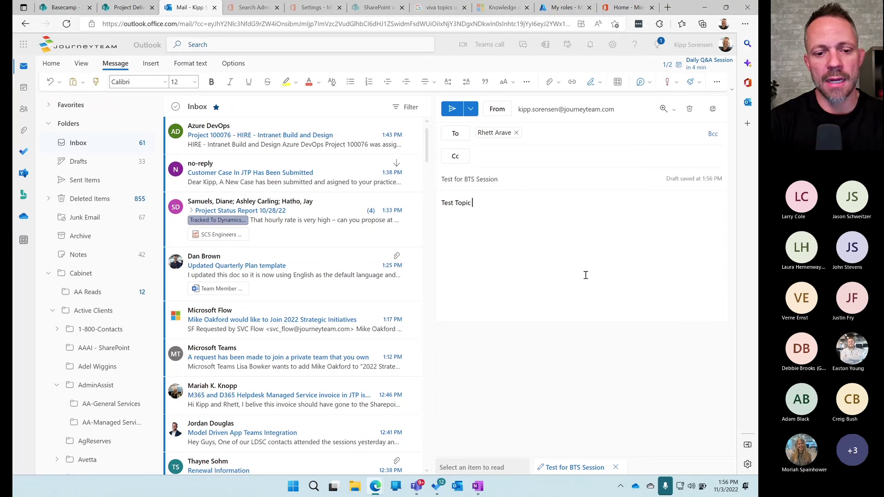
{"action": "type", "text": " #"}
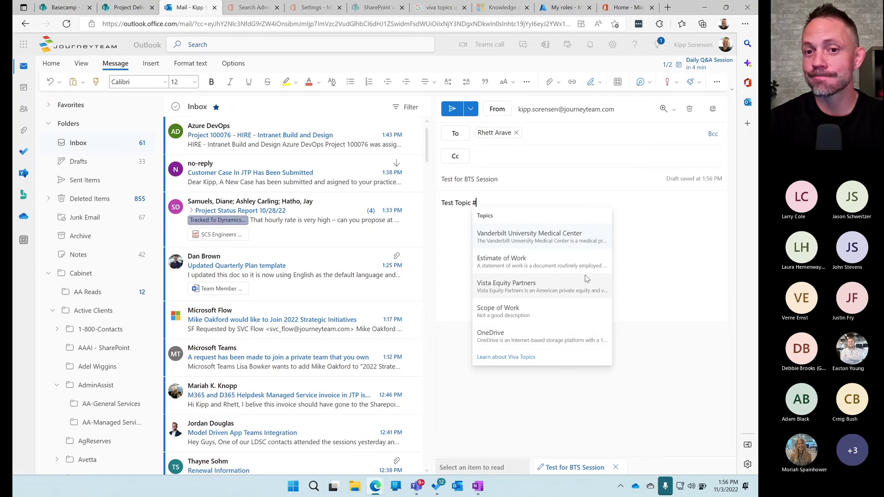
{"action": "type", "text": "vumc"}
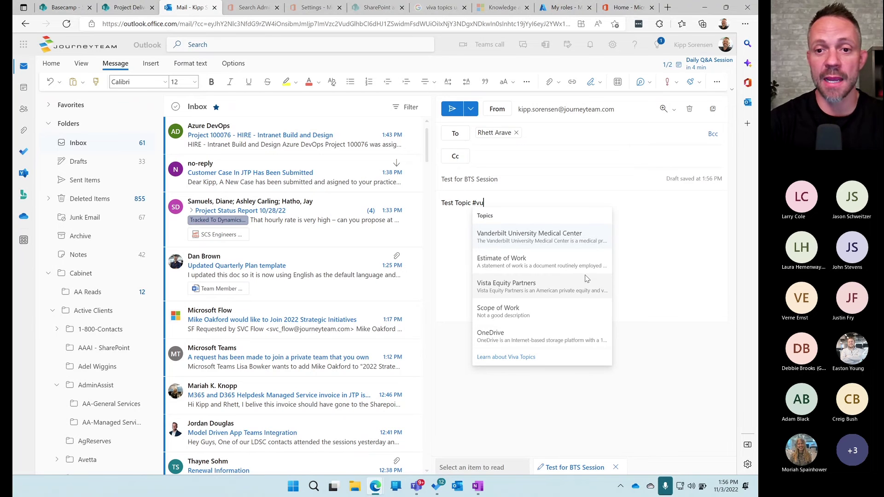
{"action": "key", "text": "BackSpace"}
{"action": "key", "text": "BackSpace"}
{"action": "key", "text": "BackSpace"}
{"action": "key", "text": "BackSpace"}
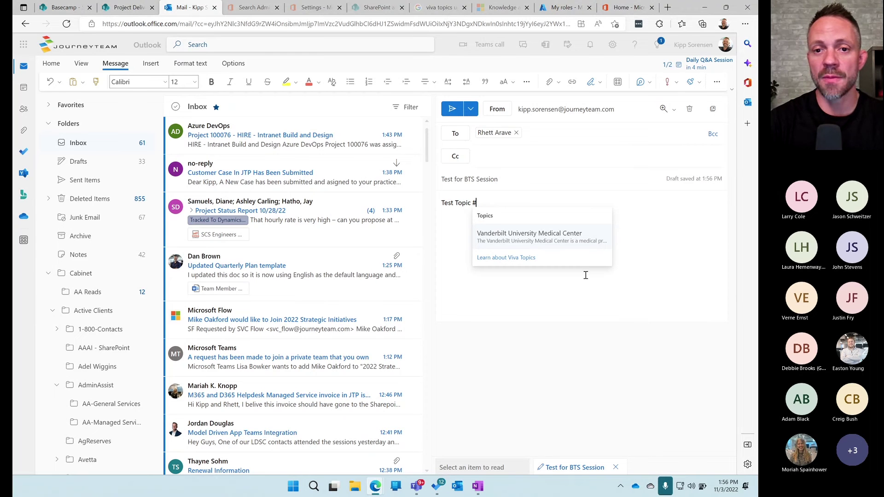
Find topics matching "eow", insert the Estimate of Work topic and continue the sentence with "and keep typing".
{"action": "type", "text": "eow"}
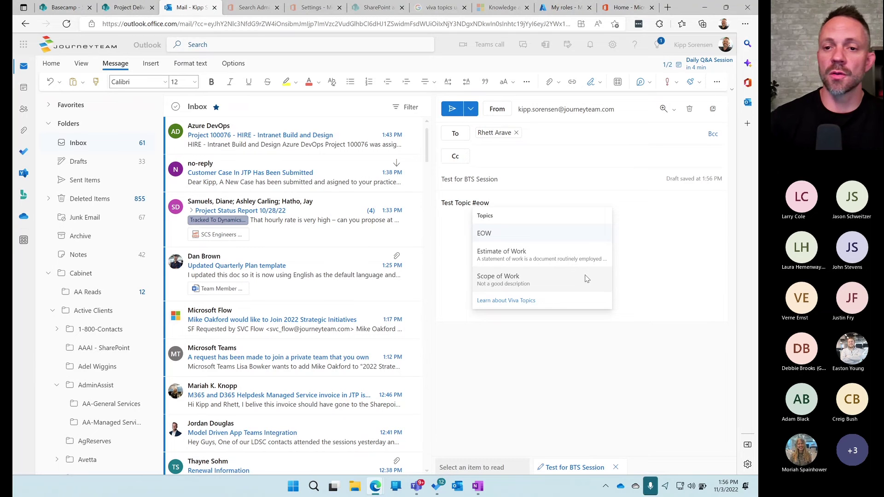
{"action": "left_click", "coordinate": [534, 259]}
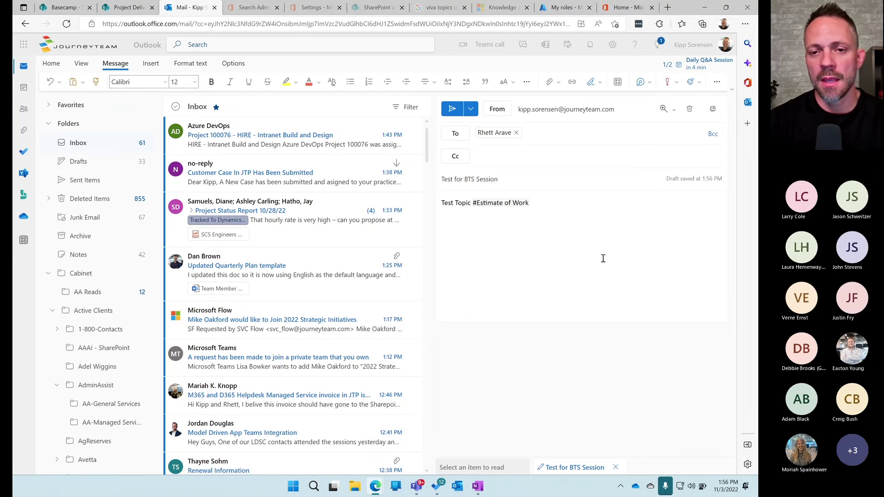
{"action": "type", "text": "and keep ty"}
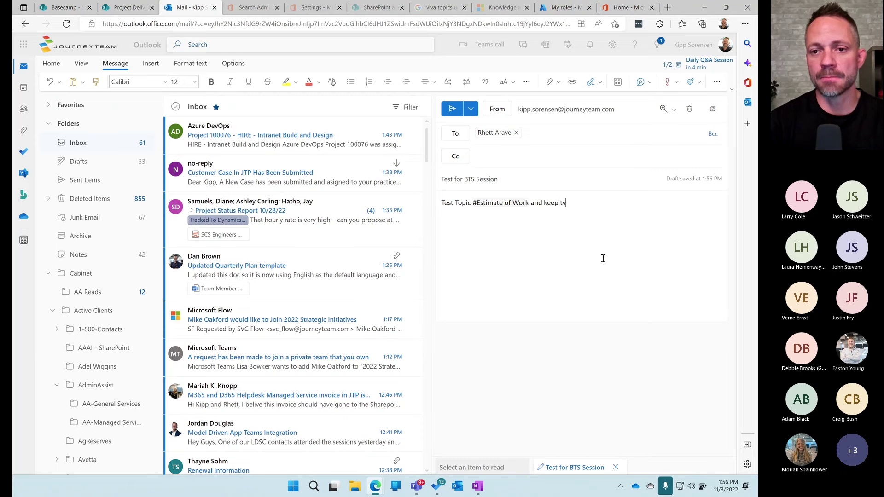
{"action": "type", "text": "ping"}
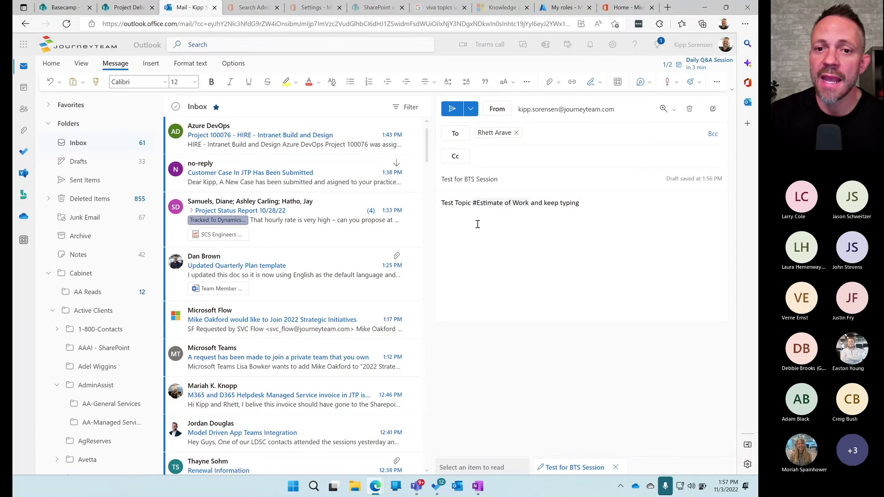
{"action": "mouse_move", "coordinate": [479, 207]}
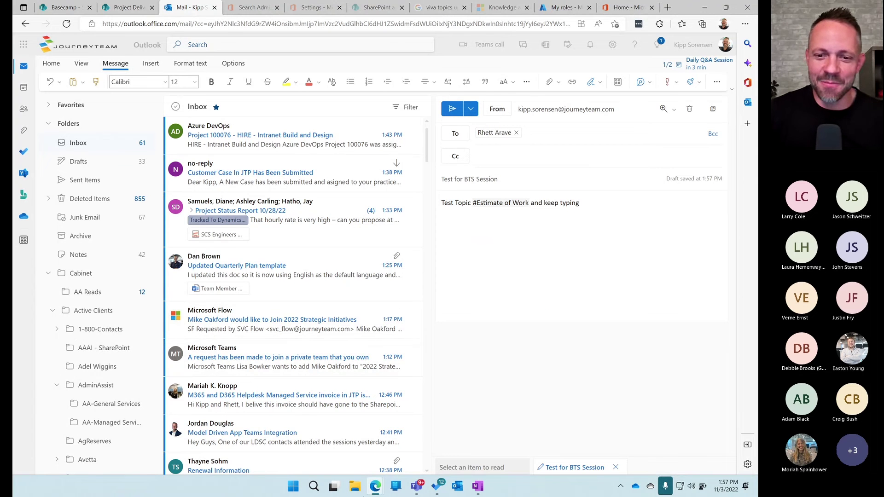
Find PowerPoint on the computer and open its recent presentation "AI-Driven Viva Topics Boosts Productivity, Morale, and More".
{"action": "key", "text": "super"}
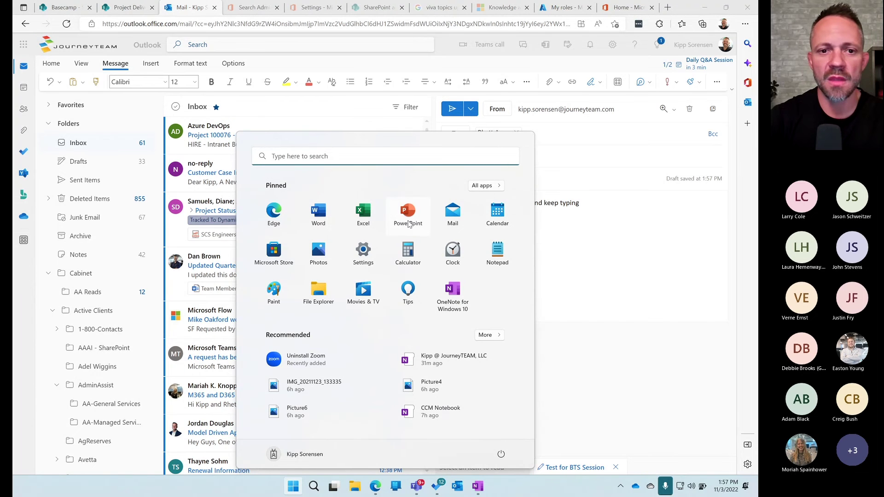
{"action": "type", "text": "power"}
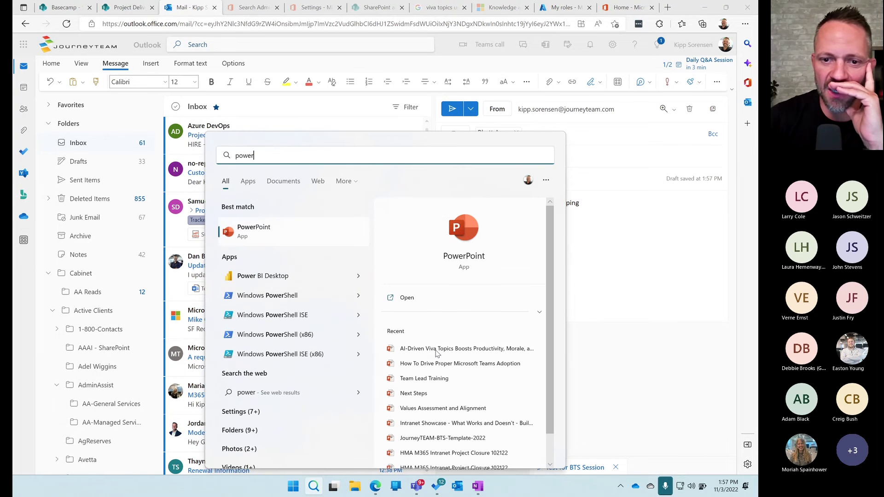
{"action": "left_click", "coordinate": [296, 314]}
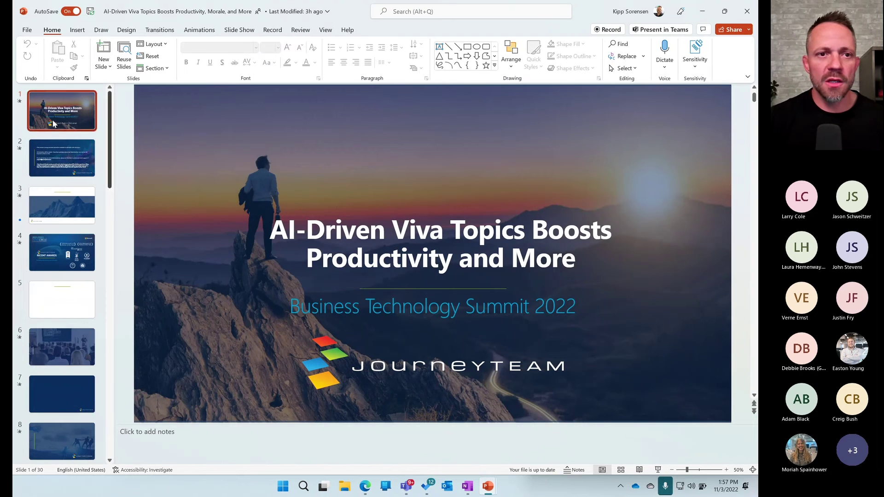
Search within PowerPoint for "vumc", leave the new-presentation page and start another search.
{"action": "left_click", "coordinate": [455, 10]}
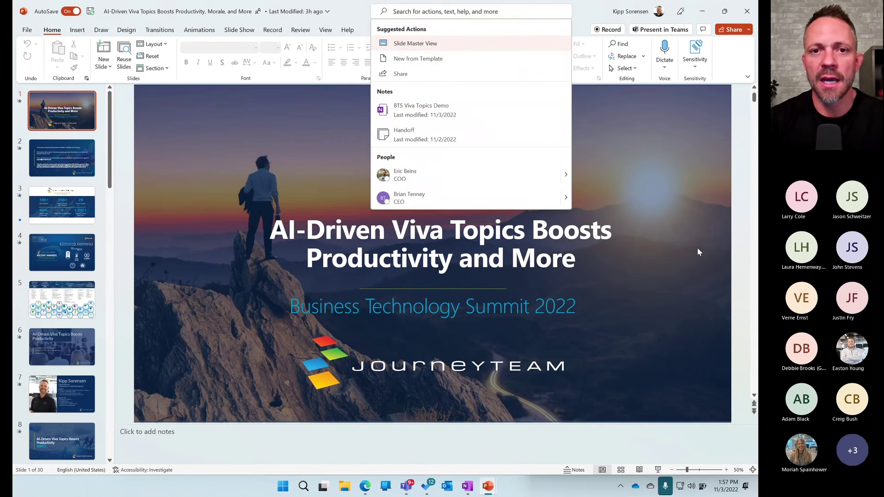
{"action": "type", "text": "vumc"}
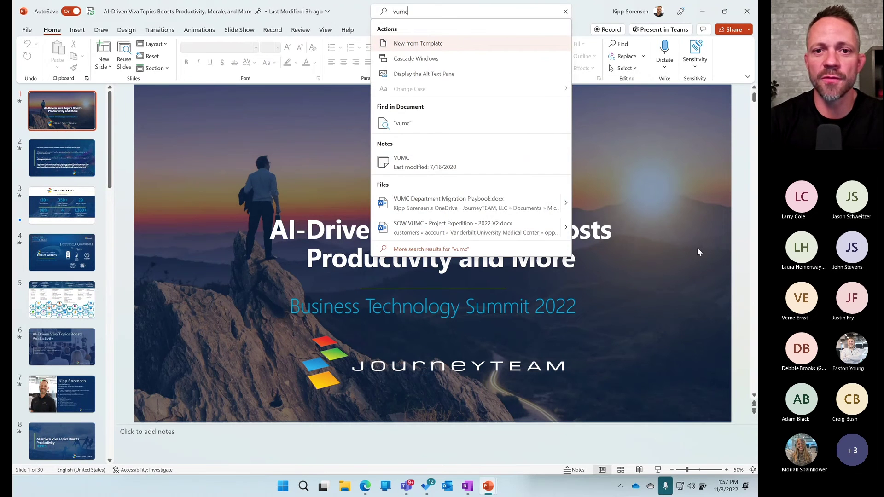
{"action": "key", "text": "Return"}
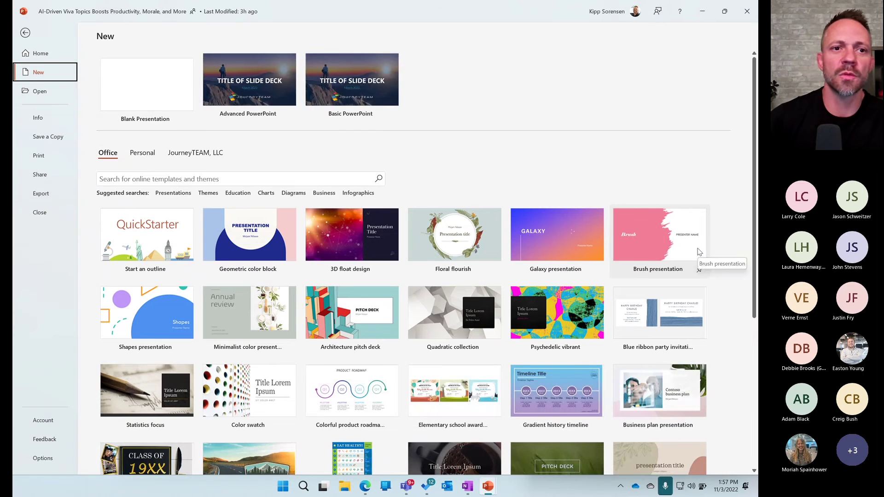
{"action": "left_click", "coordinate": [25, 32]}
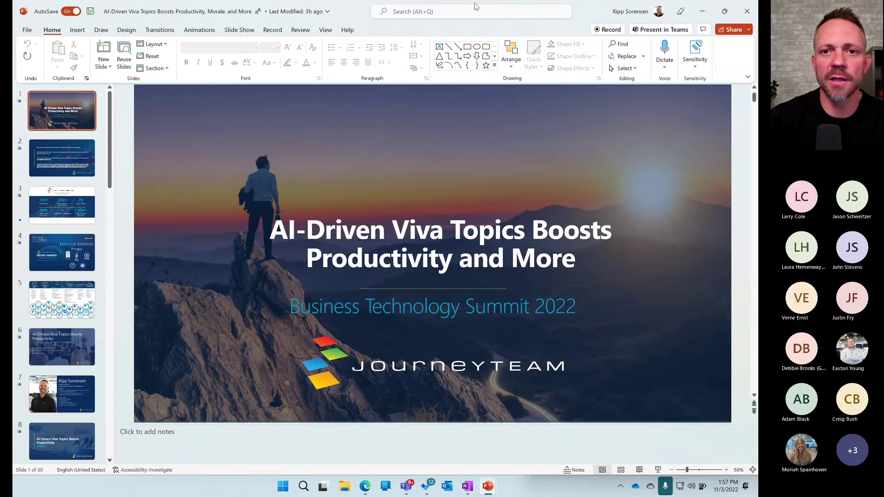
{"action": "left_click", "coordinate": [460, 10]}
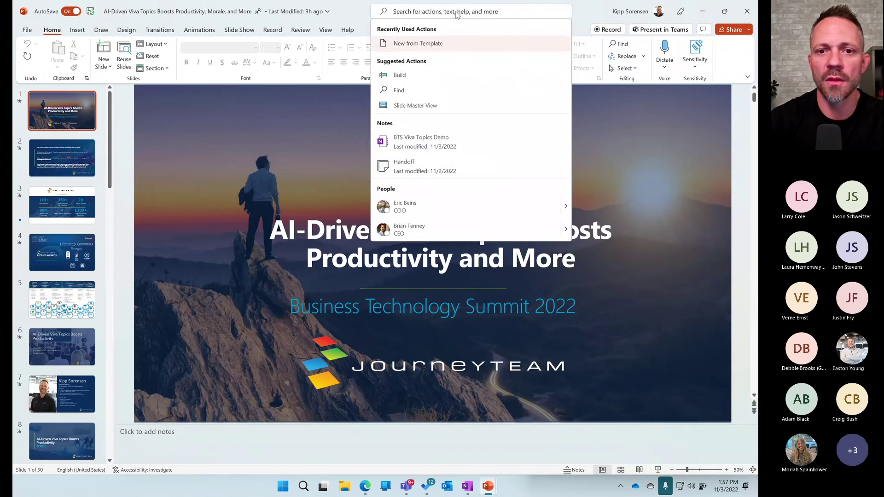
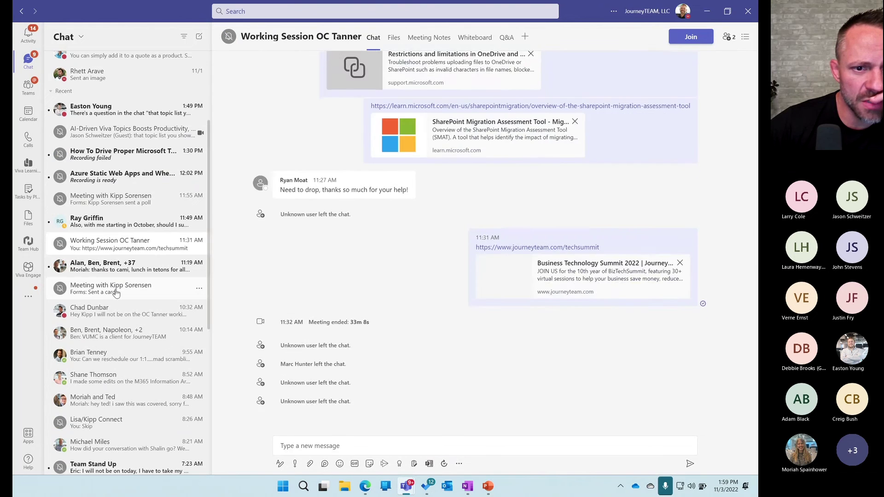
In the Teams group chat used for the BTS session demo, send a message with the Vanderbilt University Medical Center topic followed by "test".
{"action": "left_click", "coordinate": [116, 286]}
{"action": "left_click", "coordinate": [106, 333]}
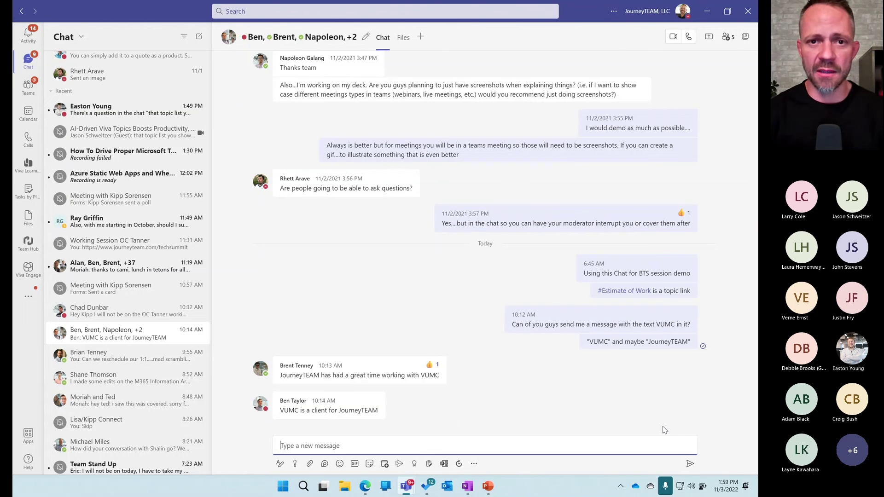
{"action": "type", "text": "#"}
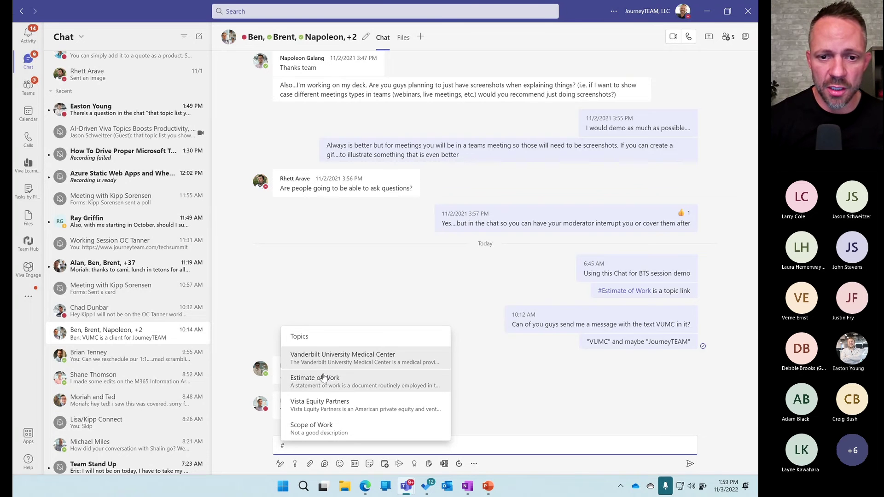
{"action": "left_click", "coordinate": [329, 359]}
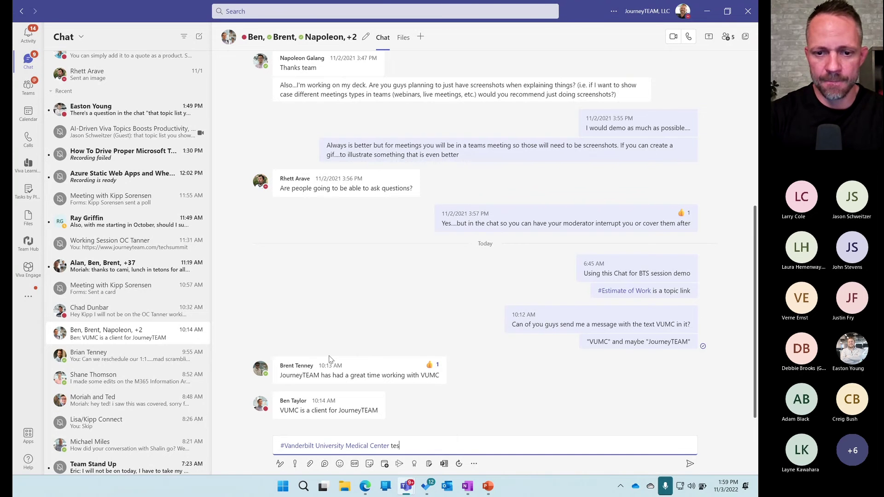
{"action": "key", "text": "BackSpace"}
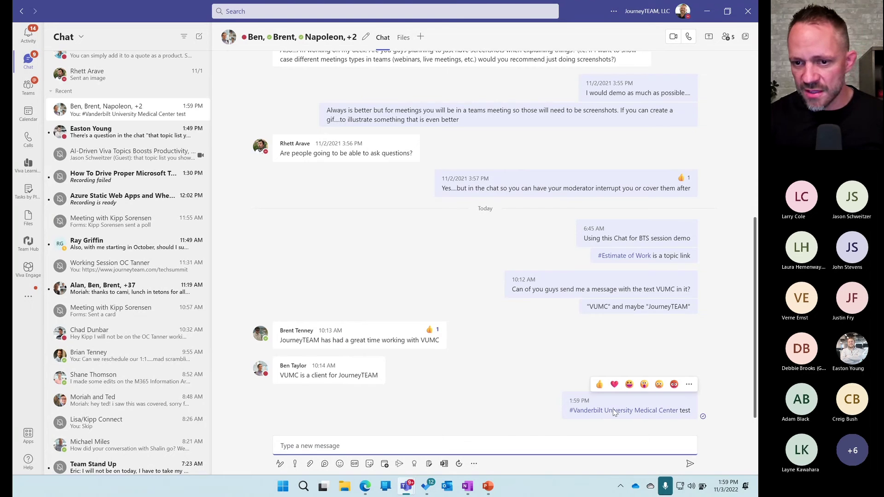
View the topic card of the Vanderbilt University Medical Center link in the sent message and look back through the chat.
{"action": "mouse_move", "coordinate": [607, 414]}
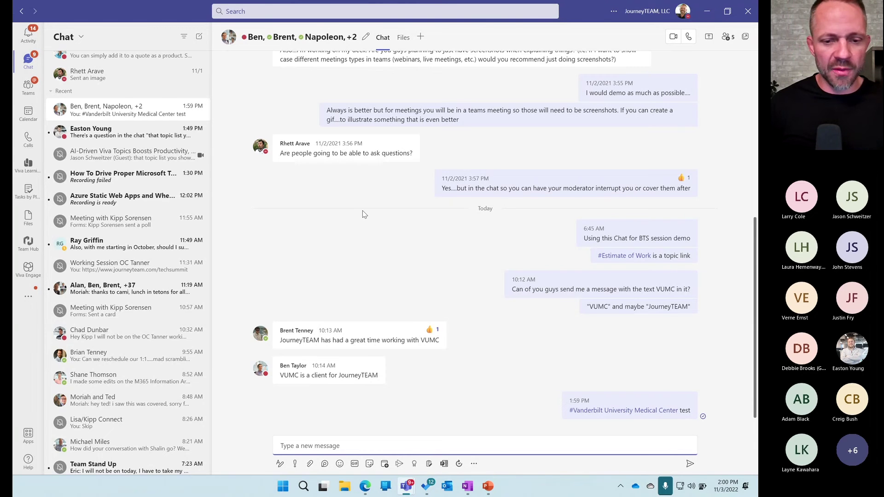
{"action": "left_click", "coordinate": [630, 412]}
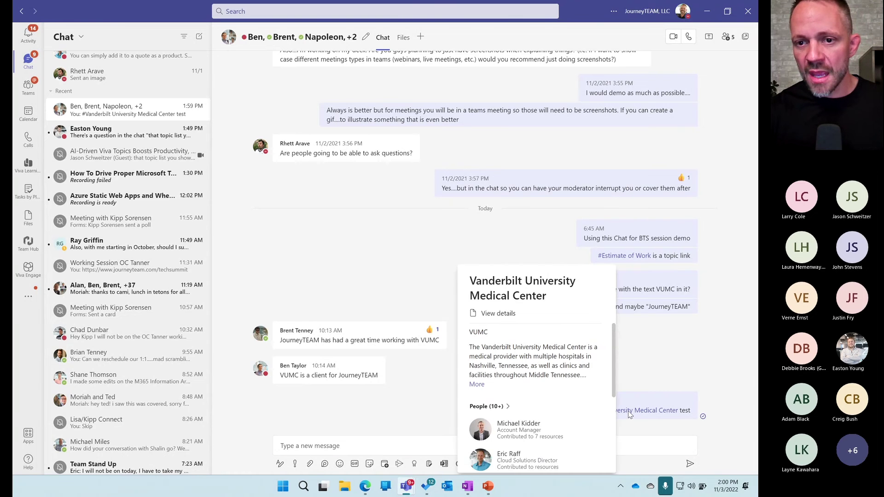
{"action": "scroll", "coordinate": [323, 240], "scroll_direction": "up", "scroll_amount": 5}
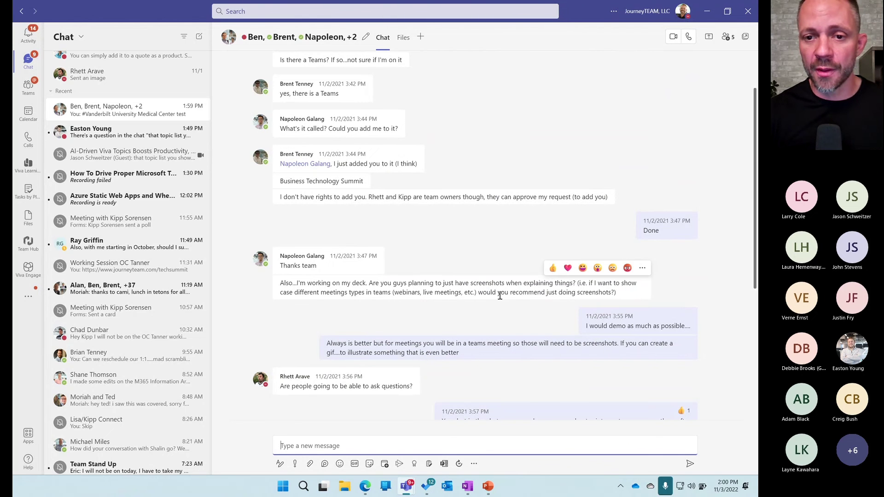
{"action": "scroll", "coordinate": [507, 288], "scroll_direction": "down", "scroll_amount": 5}
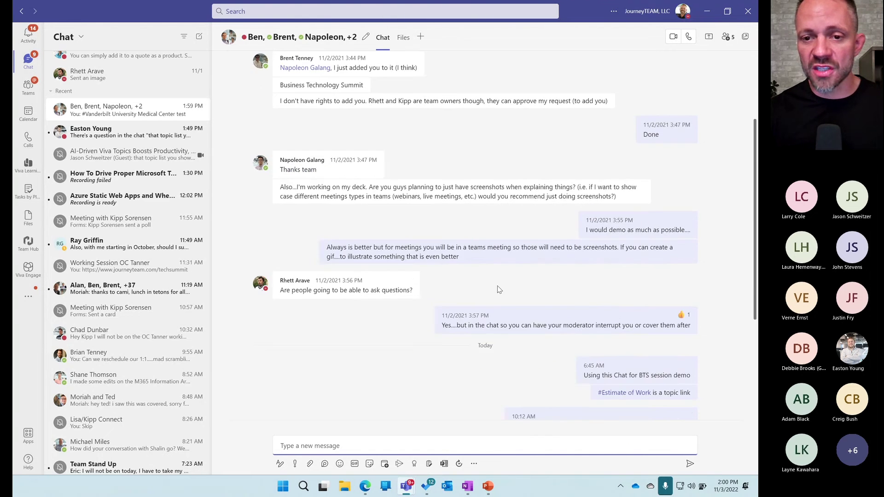
{"action": "scroll", "coordinate": [499, 290], "scroll_direction": "down", "scroll_amount": 2}
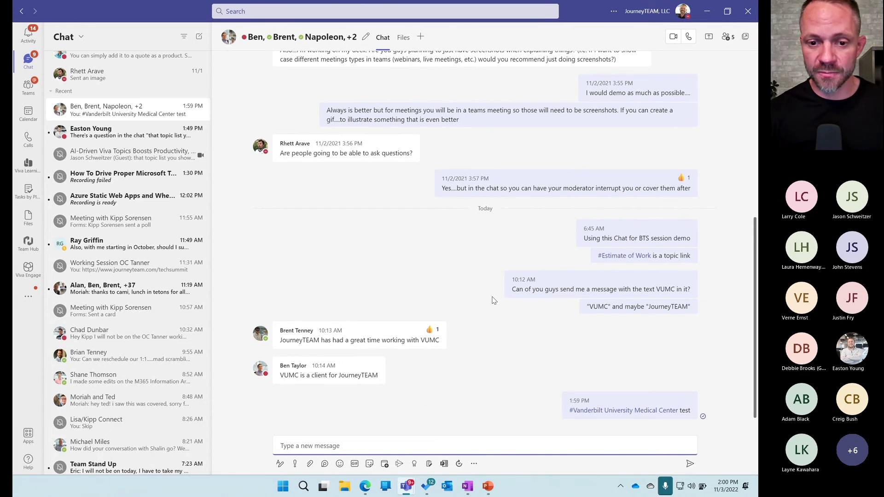
Bring up the Teams meeting window beside the OneNote demo notes and read the latest question in the meeting chat.
{"action": "mouse_move", "coordinate": [406, 486]}
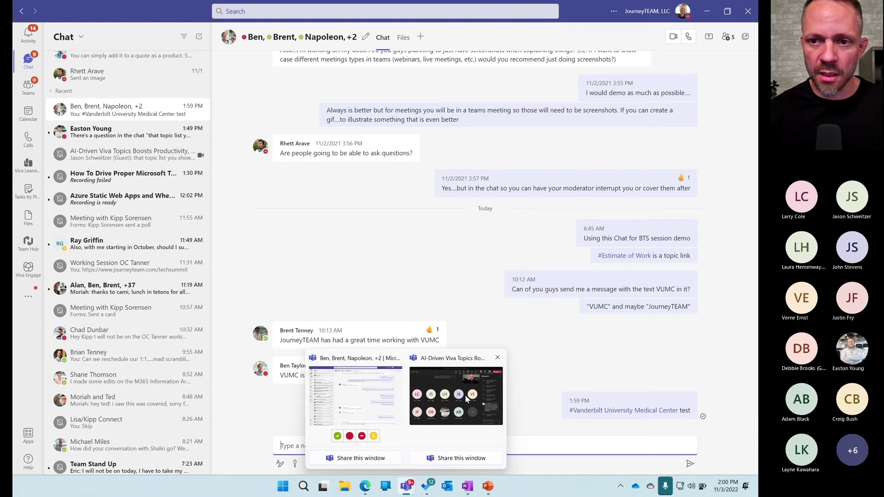
{"action": "left_click", "coordinate": [468, 398]}
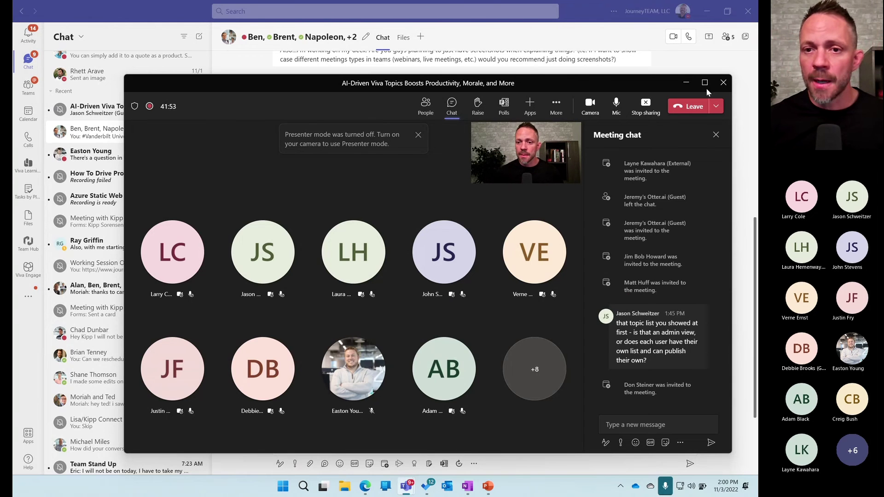
{"action": "left_click_drag", "start_coordinate": [597, 85], "coordinate": [492, 41]}
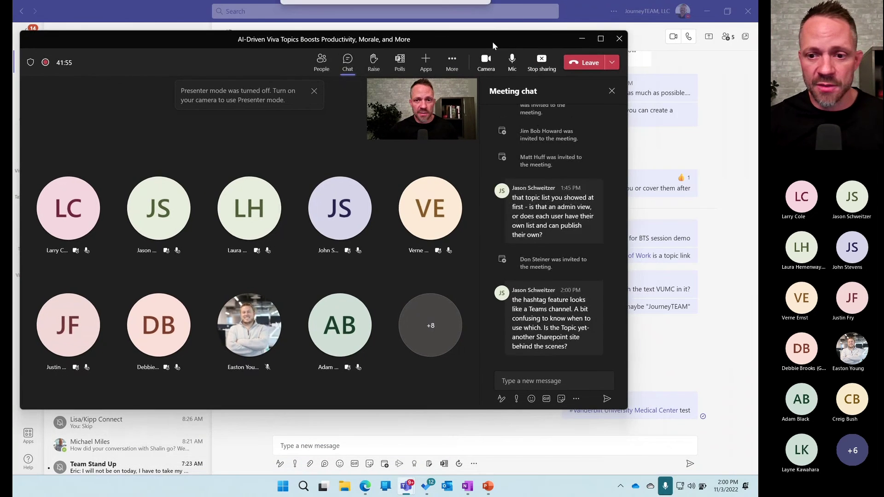
{"action": "left_click", "coordinate": [467, 485]}
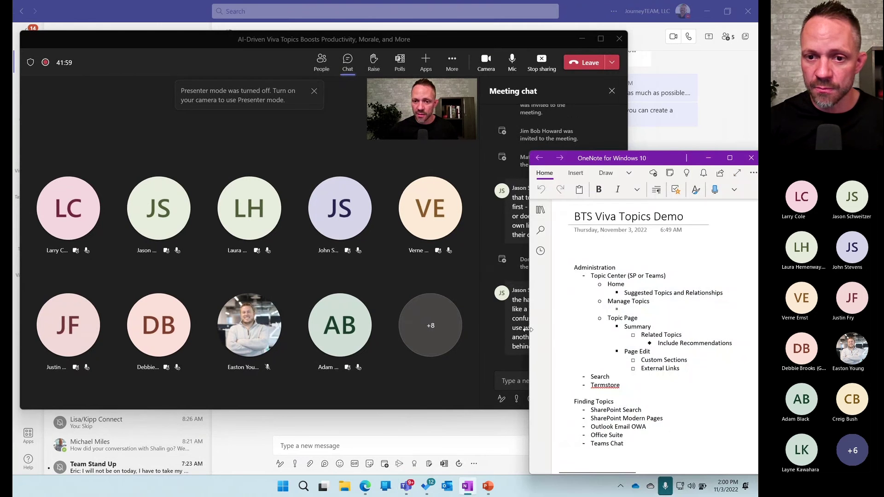
{"action": "left_click_drag", "start_coordinate": [485, 40], "coordinate": [384, 37]}
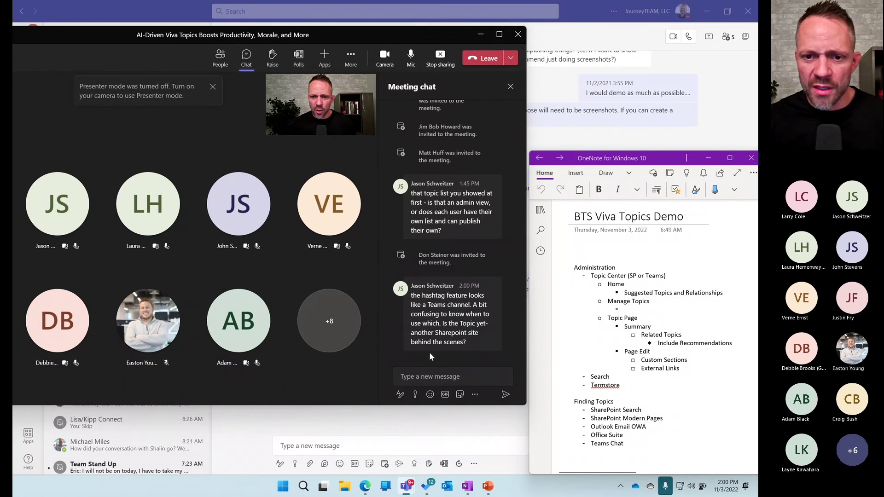
{"action": "mouse_move", "coordinate": [440, 346]}
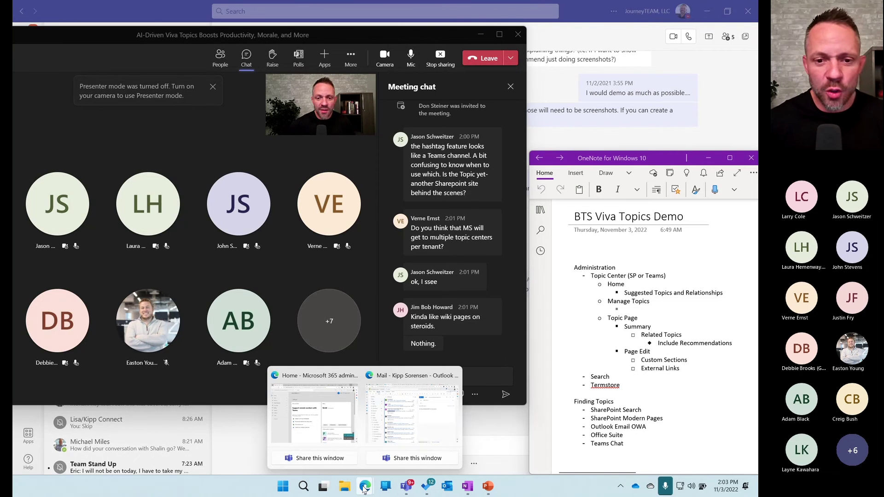
Switch to the Edge window with the mailbox and review the Viva Topics insights under Search & intelligence in the admin center.
{"action": "left_click", "coordinate": [314, 404]}
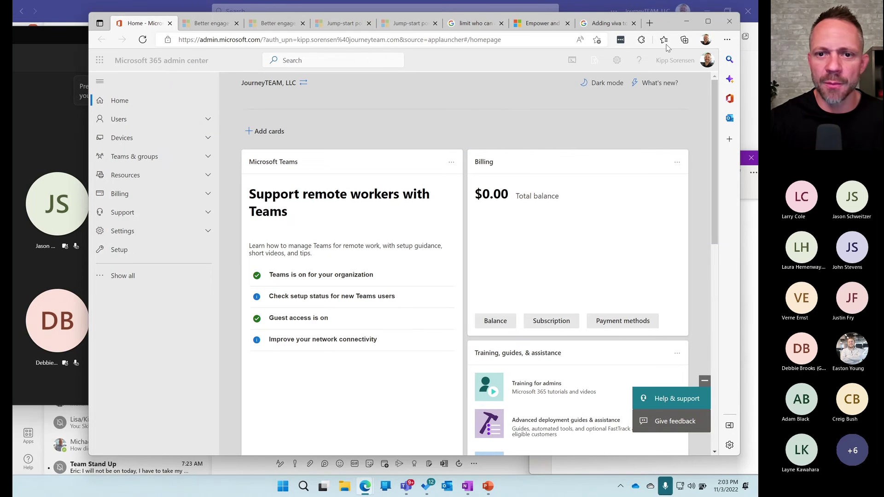
{"action": "mouse_move", "coordinate": [366, 489]}
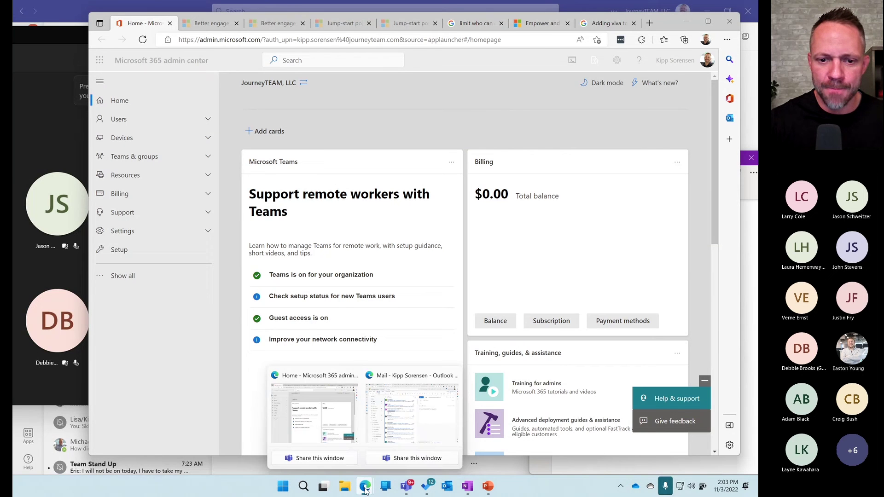
{"action": "left_click", "coordinate": [412, 410]}
{"action": "left_click", "coordinate": [245, 7]}
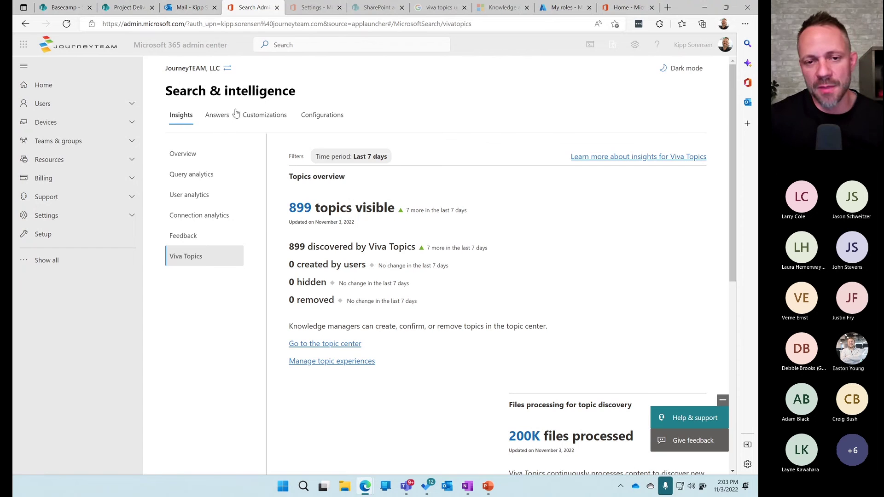
{"action": "scroll", "coordinate": [397, 217], "scroll_direction": "down", "scroll_amount": 8}
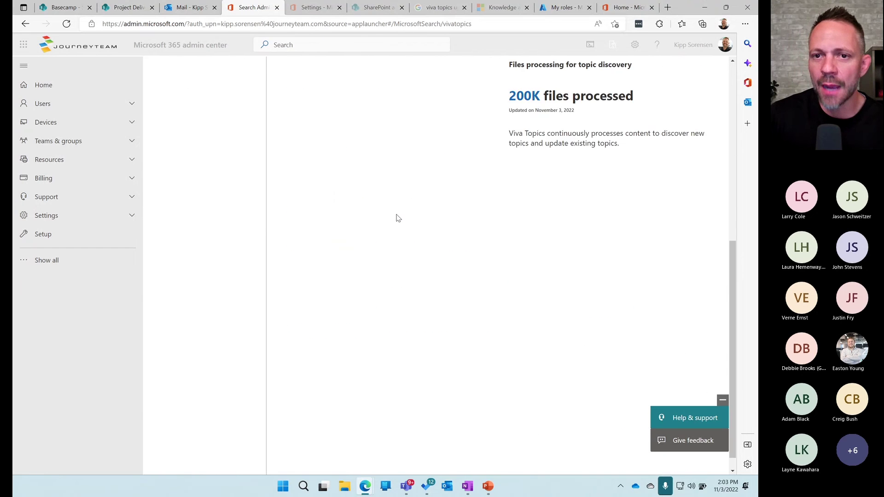
{"action": "scroll", "coordinate": [323, 322], "scroll_direction": "up", "scroll_amount": 4}
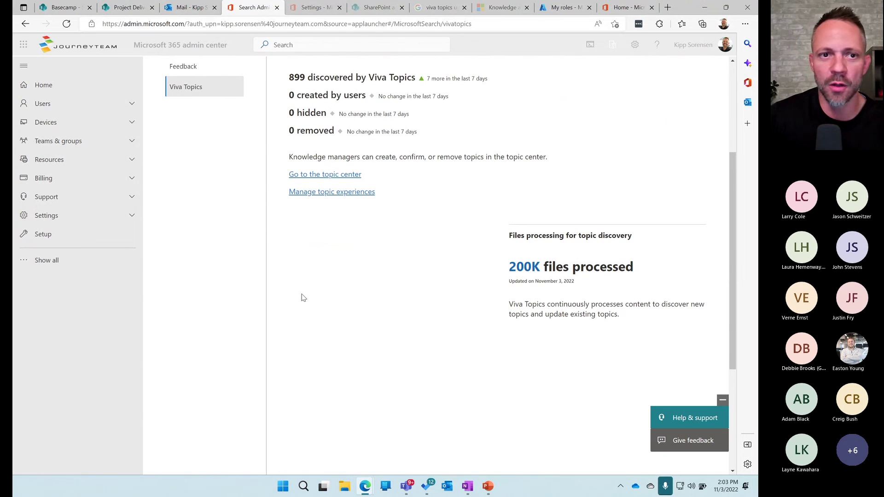
{"action": "scroll", "coordinate": [302, 298], "scroll_direction": "up", "scroll_amount": 4}
From the Microsoft 365 admin center's Org settings page, go to the SharePoint admin center and open its Term store.
{"action": "left_click", "coordinate": [307, 7]}
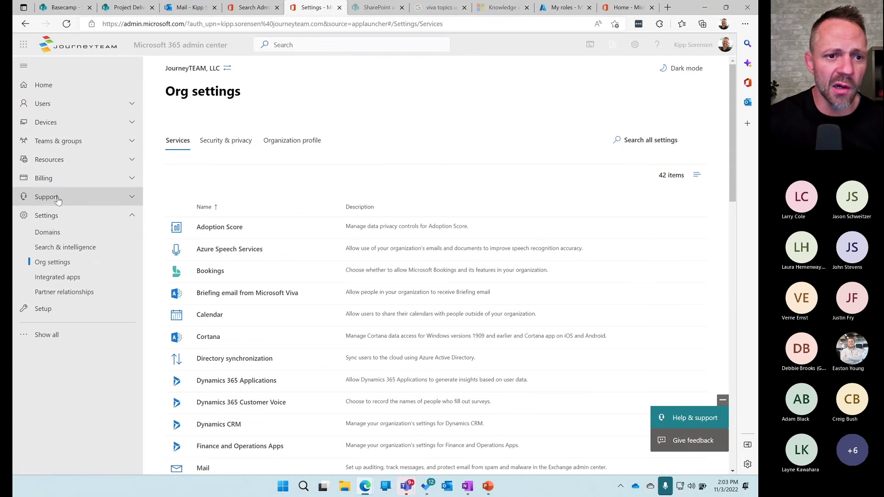
{"action": "left_click", "coordinate": [45, 335]}
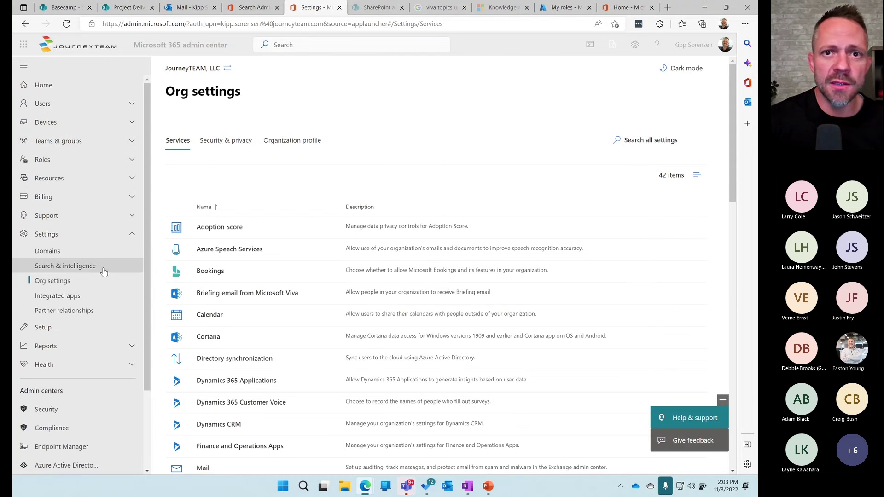
{"action": "scroll", "coordinate": [45, 423], "scroll_direction": "down", "scroll_amount": 2}
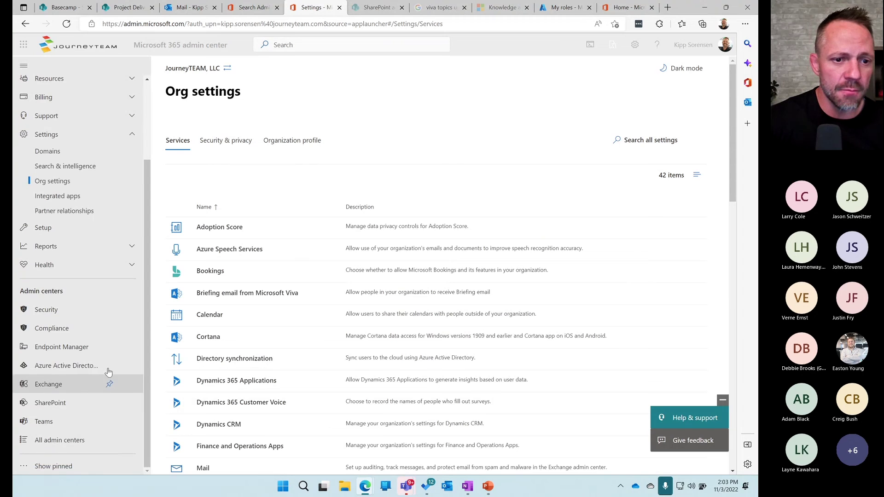
{"action": "left_click", "coordinate": [51, 403]}
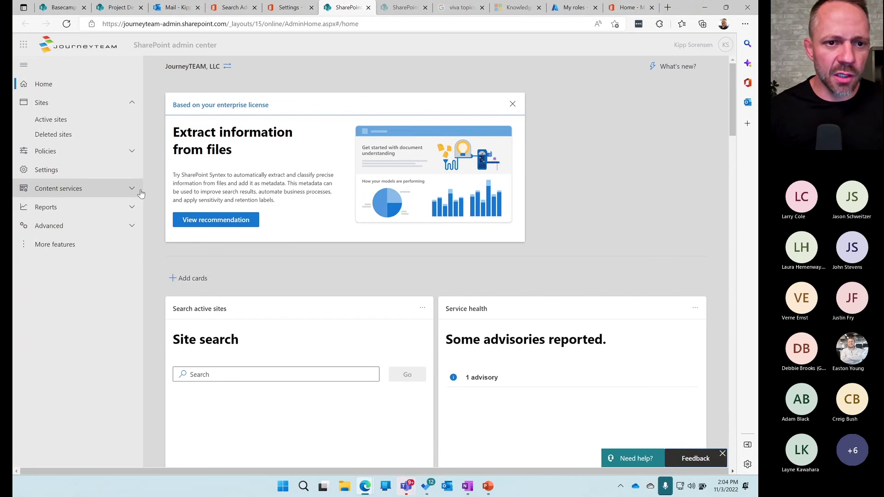
{"action": "left_click", "coordinate": [133, 189]}
{"action": "left_click", "coordinate": [51, 205]}
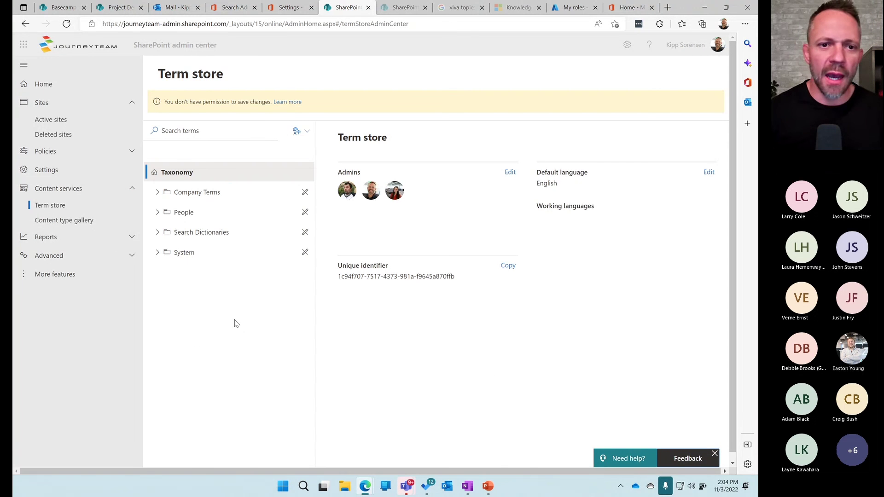
Expand the Technologies term set under Company Terms and view the details of the SharePoint 2016 term.
{"action": "left_click", "coordinate": [158, 193]}
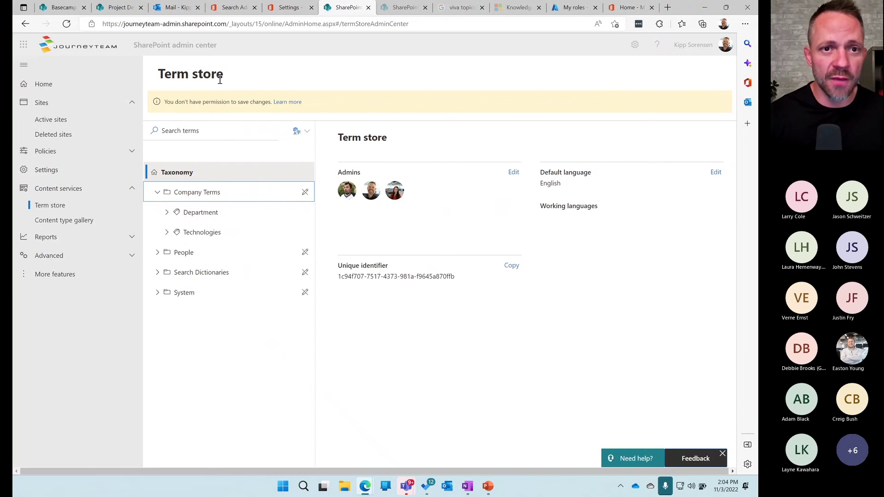
{"action": "left_click", "coordinate": [167, 232]}
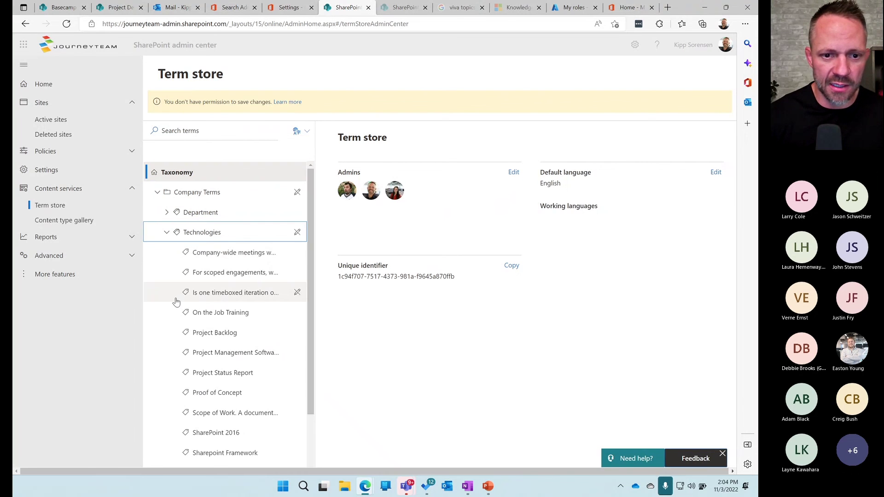
{"action": "scroll", "coordinate": [253, 398], "scroll_direction": "down", "scroll_amount": 2}
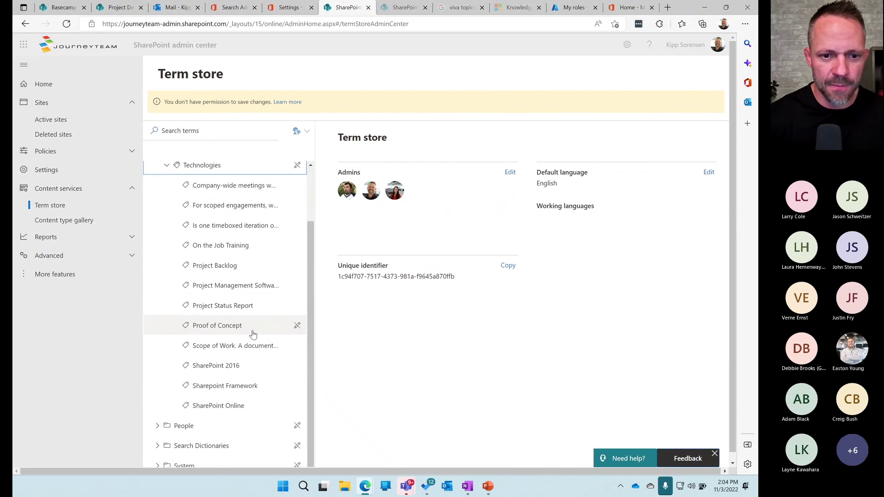
{"action": "left_click", "coordinate": [209, 366]}
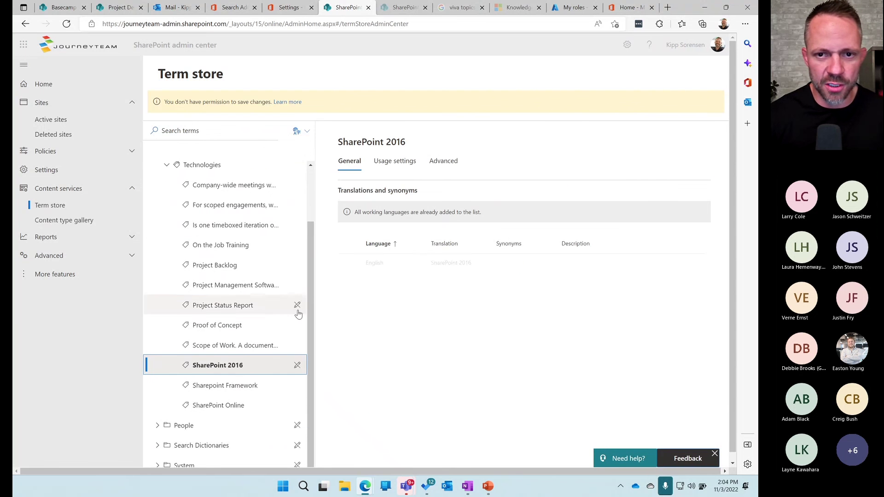
Request a Viva topic from the SharePoint 2016 term in its usage settings, dismiss the confirmation, and return to the term's general details.
{"action": "left_click", "coordinate": [394, 161]}
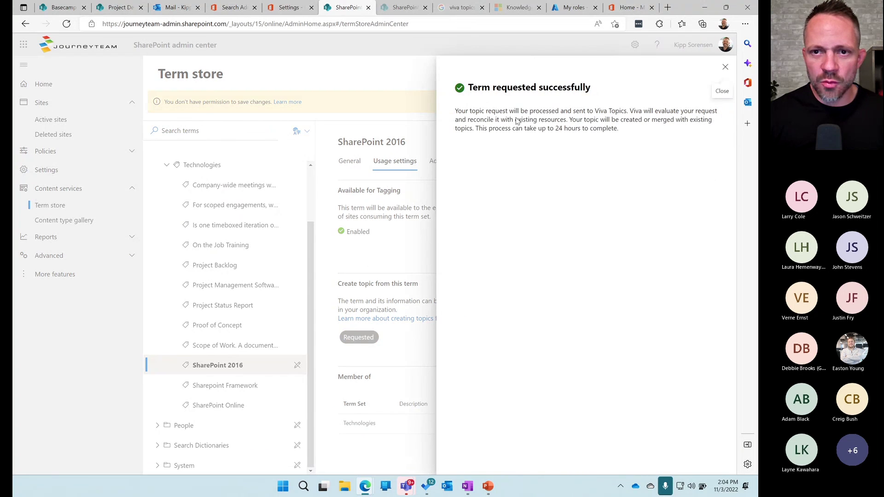
{"action": "left_click", "coordinate": [726, 66]}
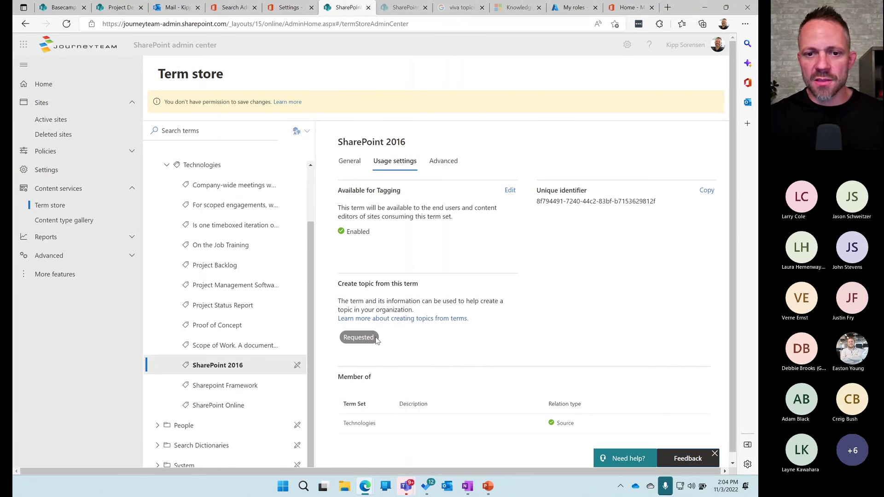
{"action": "left_click_drag", "start_coordinate": [409, 144], "coordinate": [337, 148]}
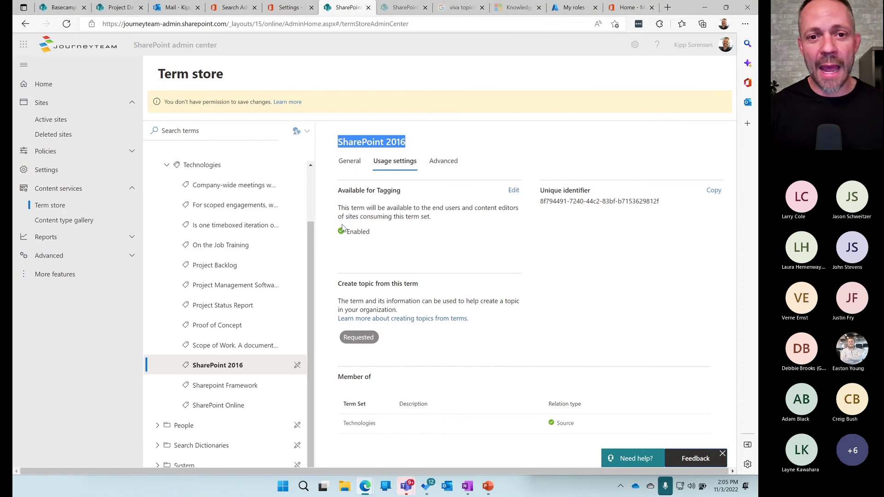
{"action": "left_click", "coordinate": [350, 161]}
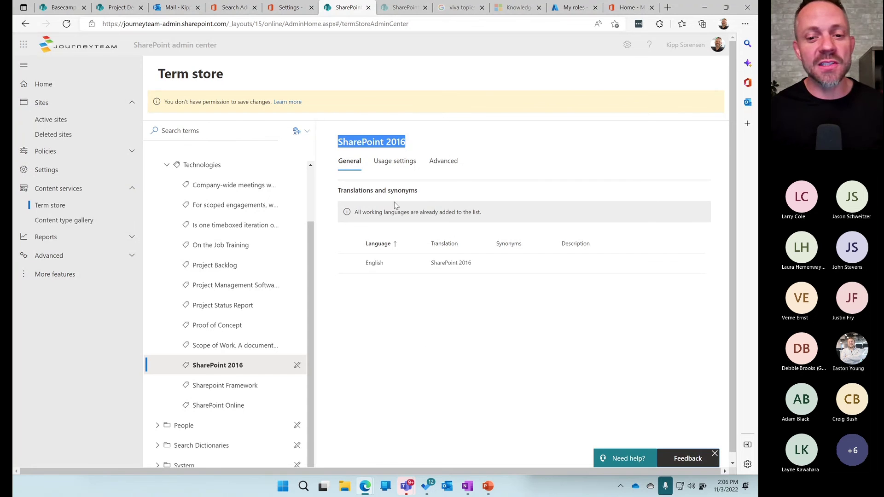
Switch to the Teams meeting window and read the newest attendee messages in the meeting chat.
{"action": "left_click", "coordinate": [405, 488]}
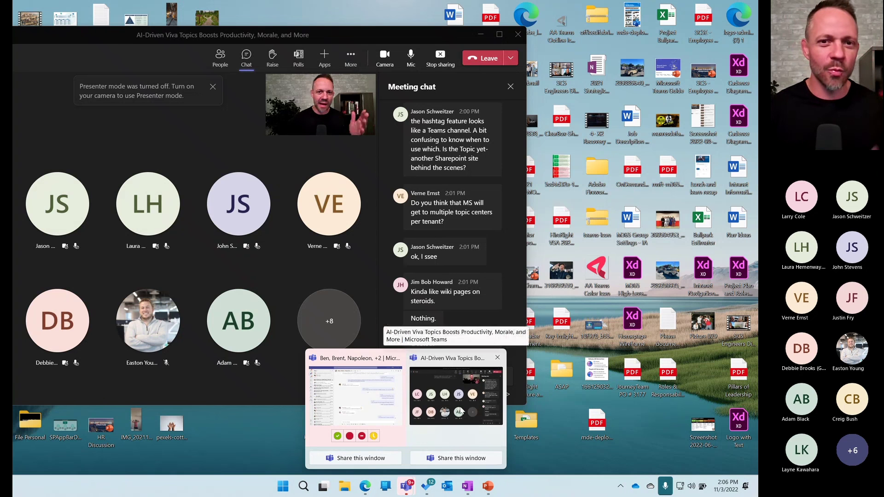
{"action": "left_click", "coordinate": [455, 412]}
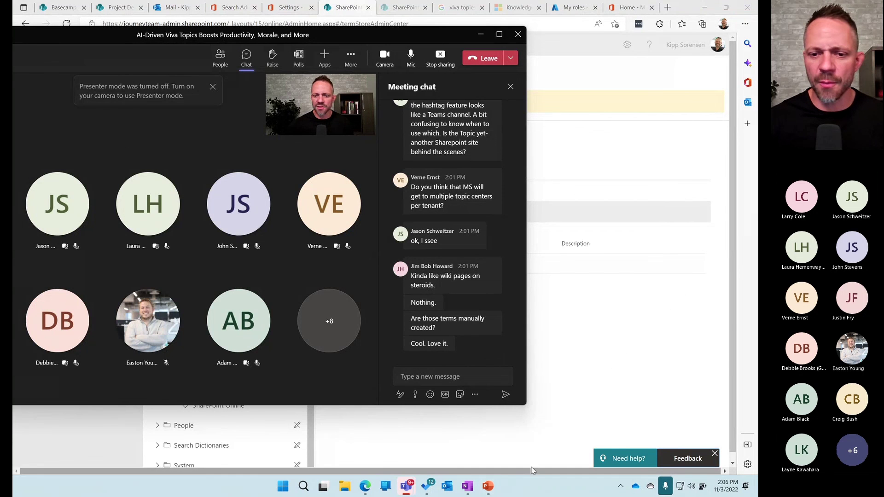
Switch from the Teams meeting to an open PowerPoint presentation.
{"action": "mouse_move", "coordinate": [487, 491]}
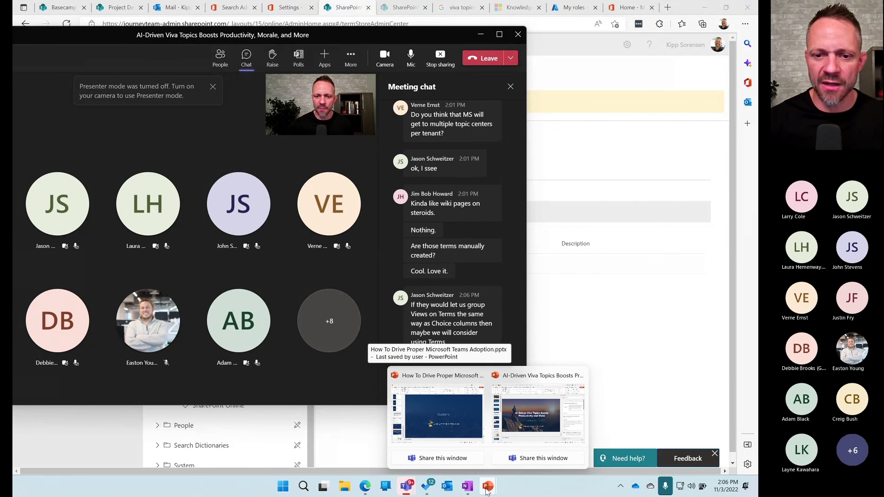